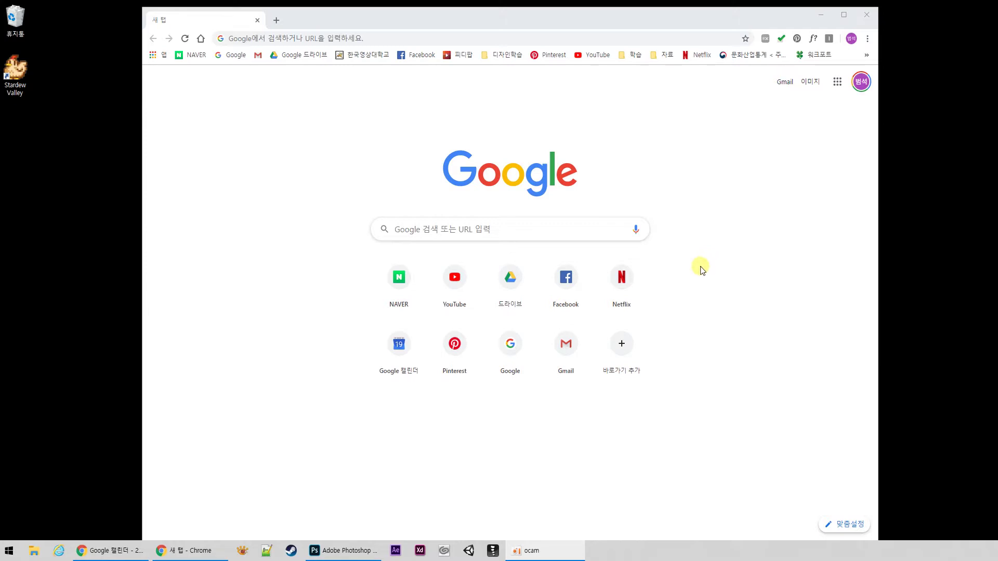
left_click(512, 233)
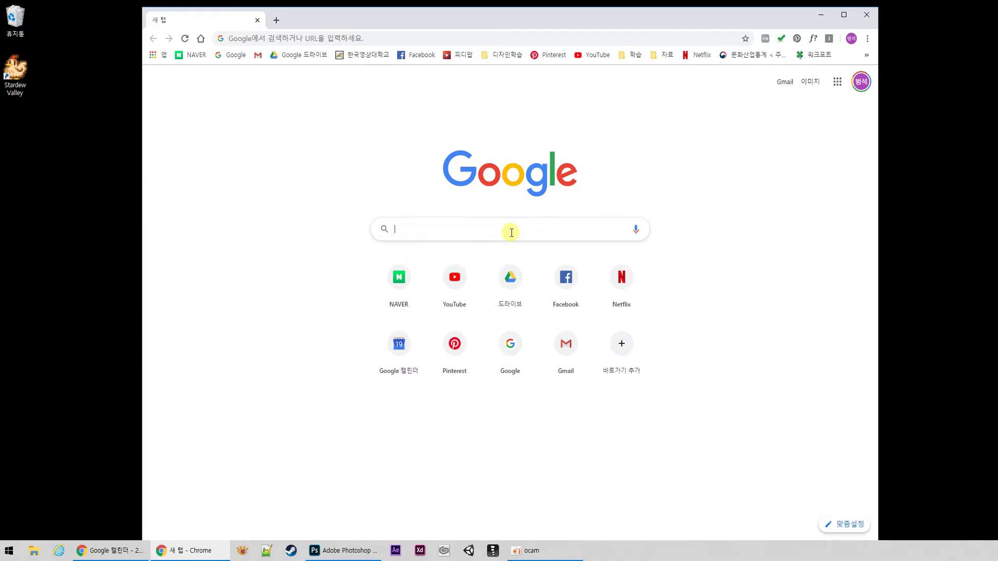
left_click(271, 185)
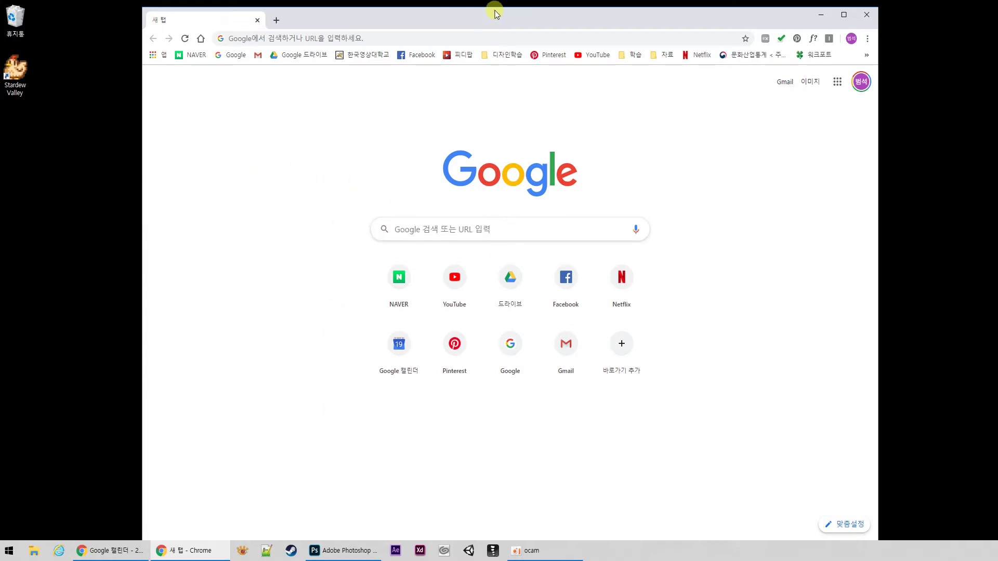
mouse_move(495, 14)
left_mouse_down()
mouse_move(506, 56)
mouse_move(513, 26)
mouse_move(500, 24)
left_mouse_up()
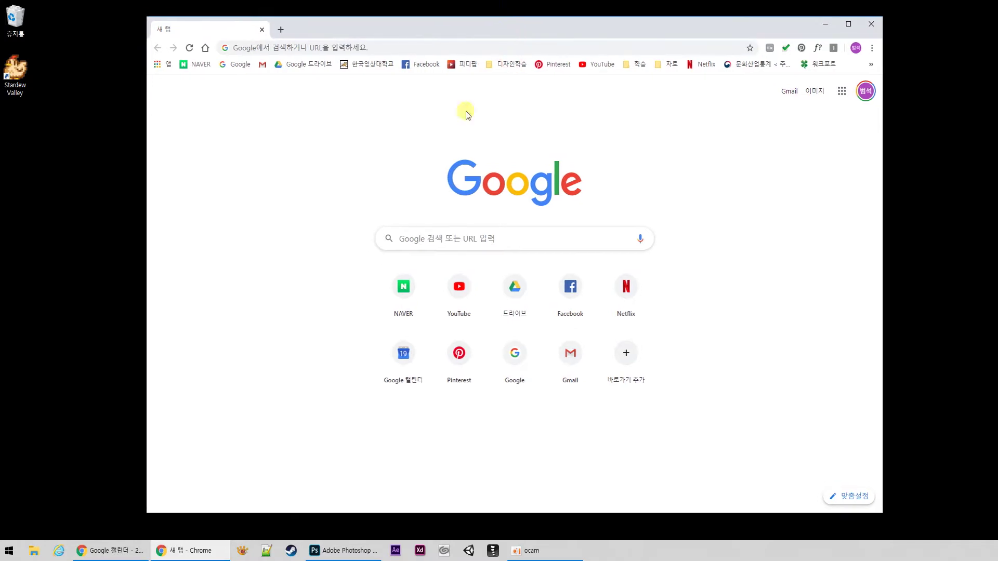
- Open the Fonts folder inside the Windows folder on drive C: in File Explorer
left_click(38, 544)
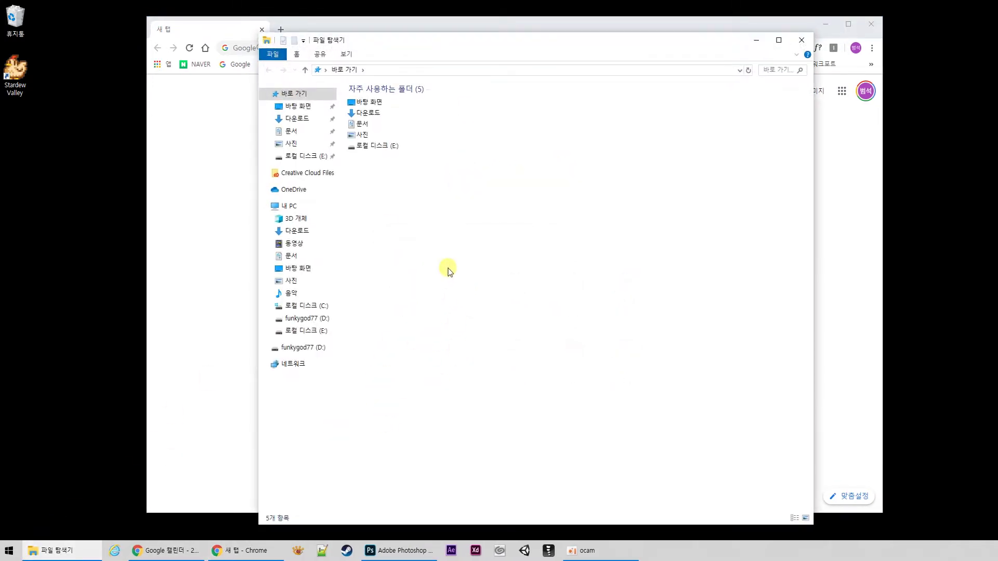
left_click(291, 309)
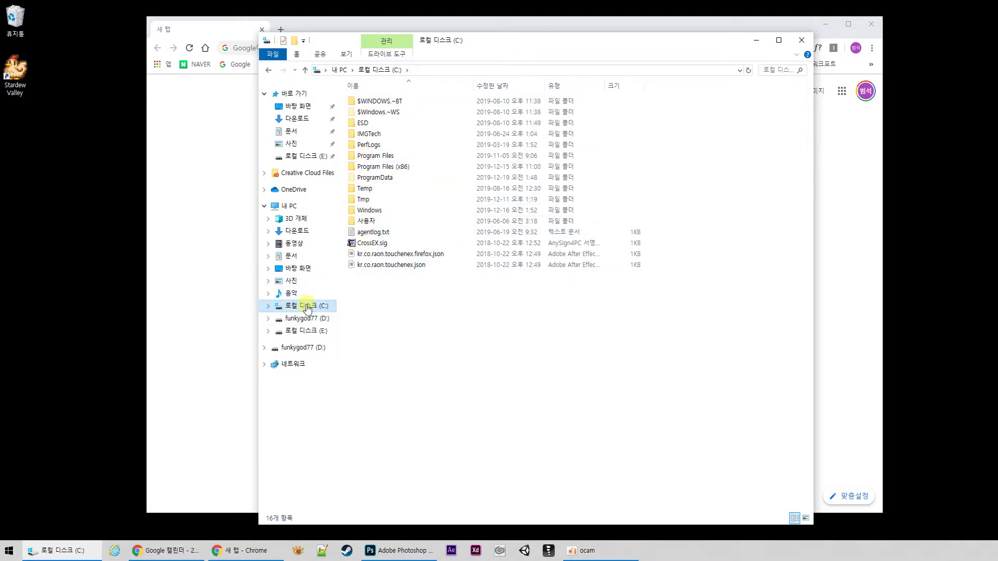
left_click(368, 211)
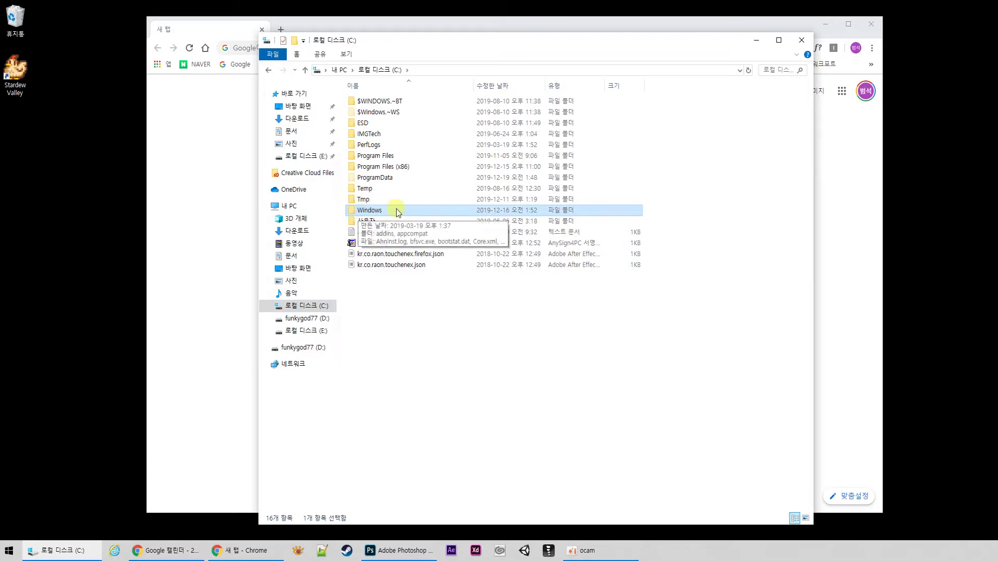
double_click(398, 211)
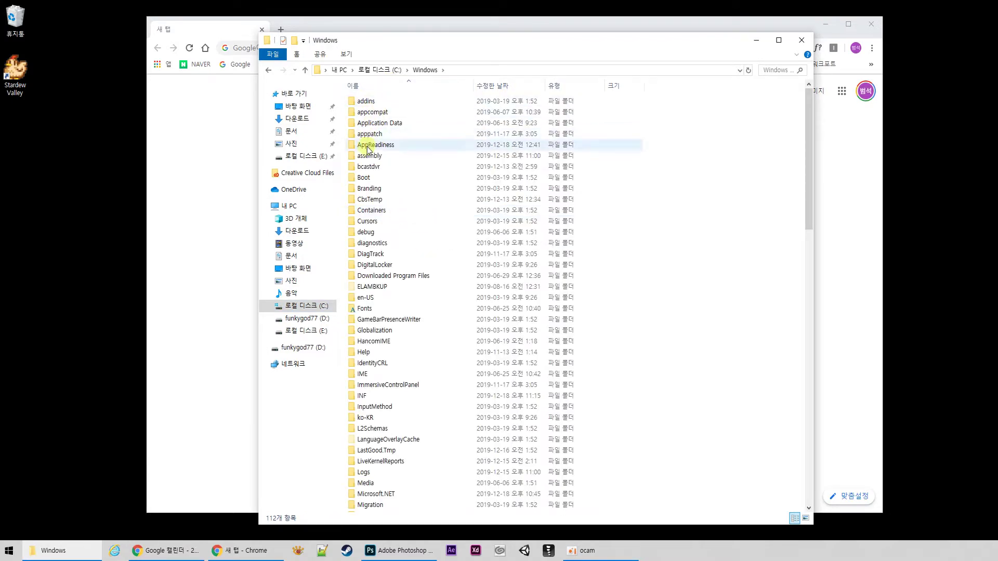
left_click(364, 310)
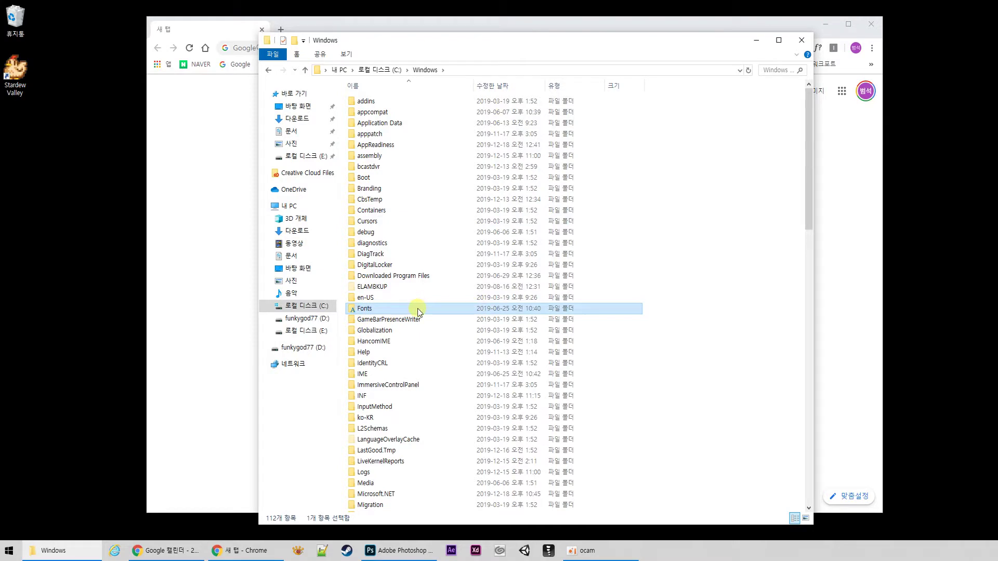
double_click(418, 310)
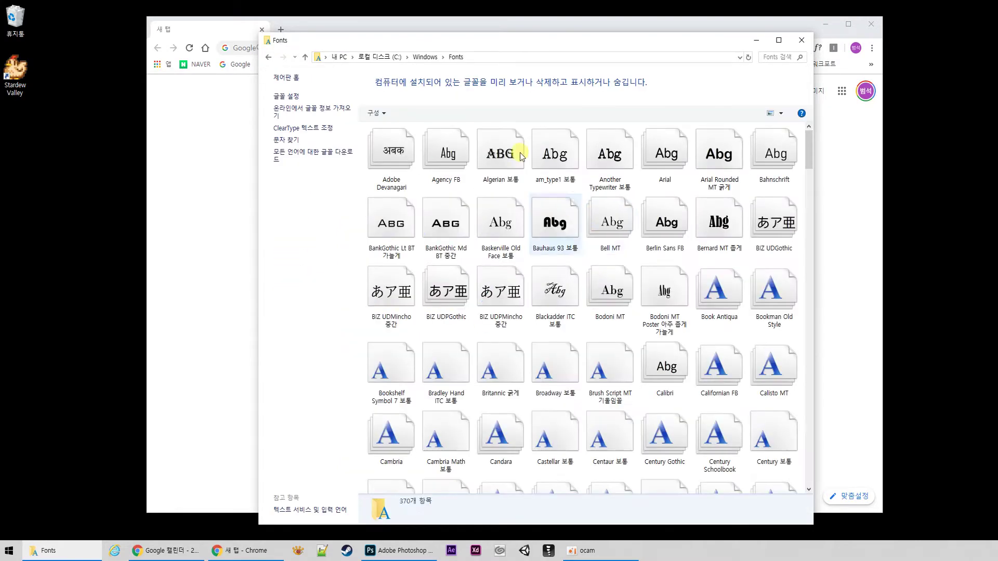
- Look through the whole list of installed fonts in the Fonts folder
left_click_drag(601, 41, 380, 35)
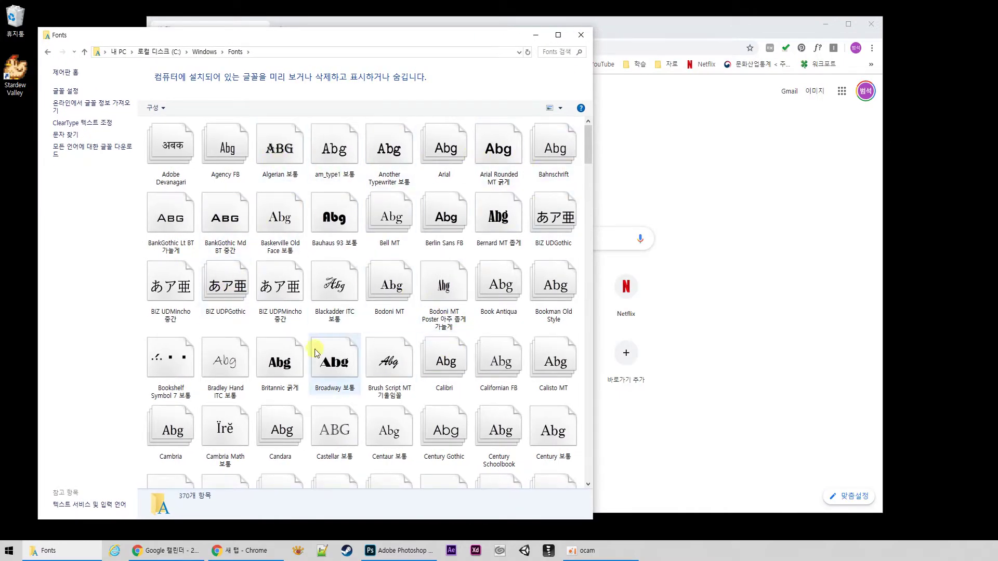
scroll(312, 349, "down", 15)
scroll(268, 343, "down", 20)
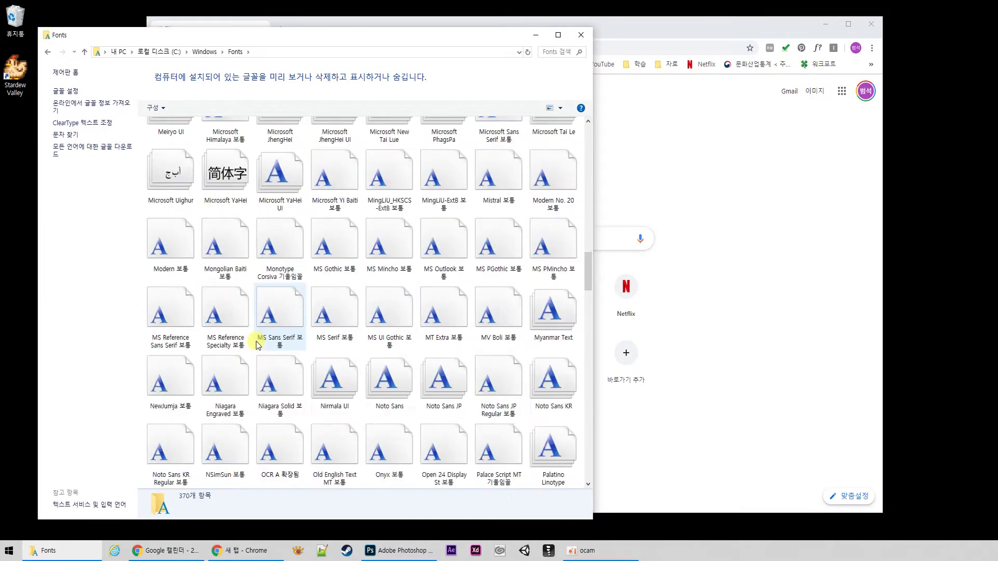
scroll(387, 406, "down", 10)
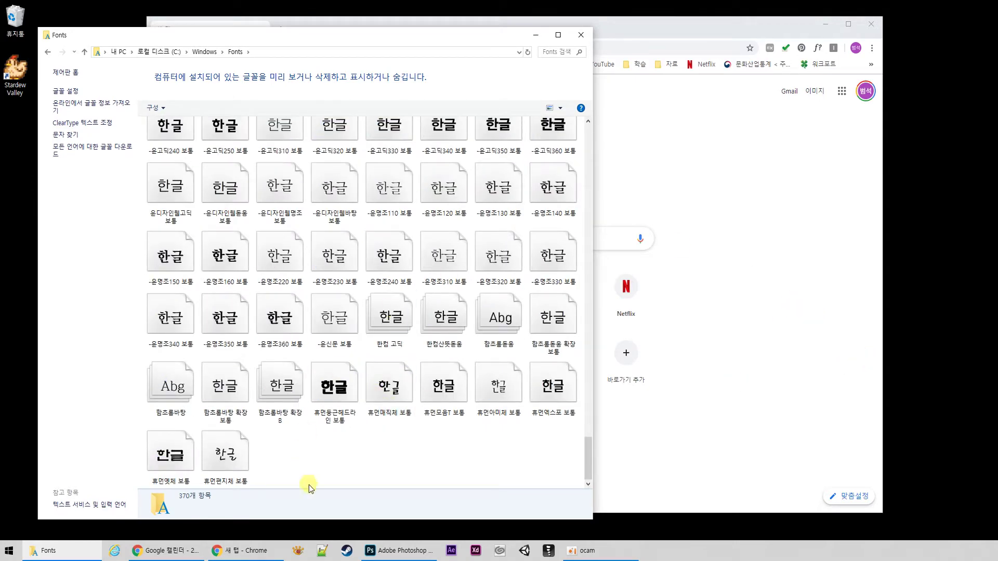
scroll(338, 442, "up", 20)
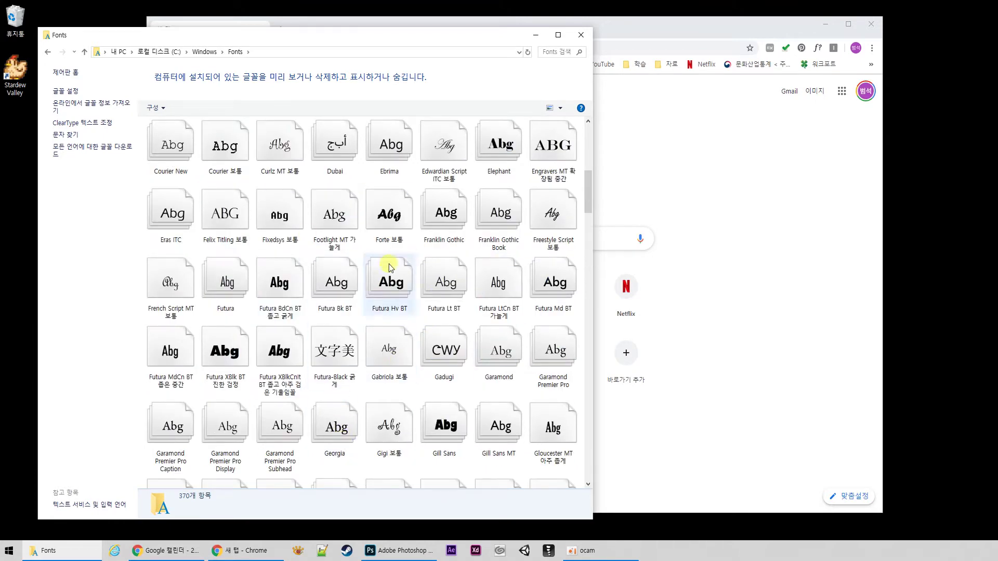
scroll(390, 264, "up", 5)
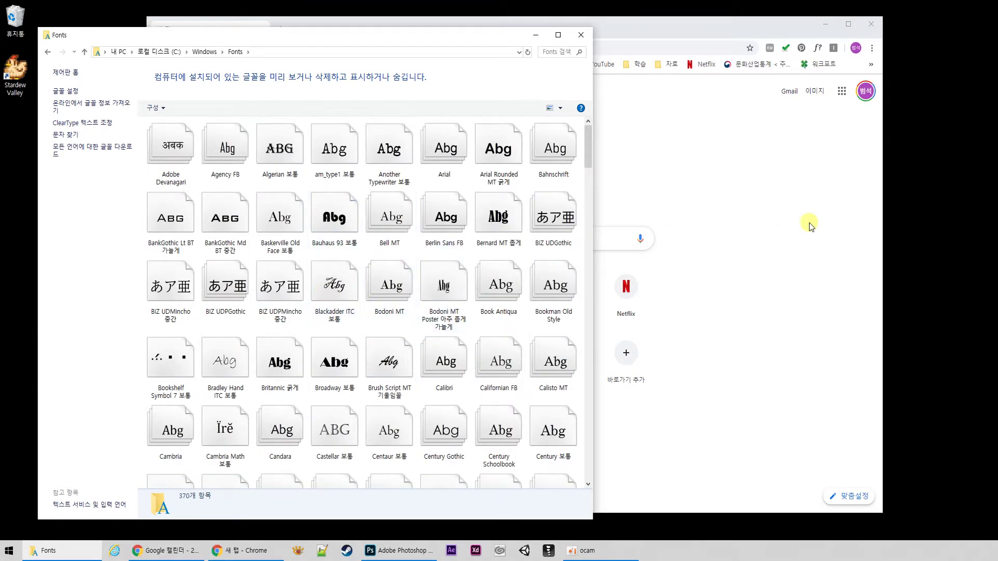
- In Chrome, search Google for 다폰트 and open the DaFont website
left_click(752, 178)
left_click_drag(507, 27, 627, 27)
left_click(555, 242)
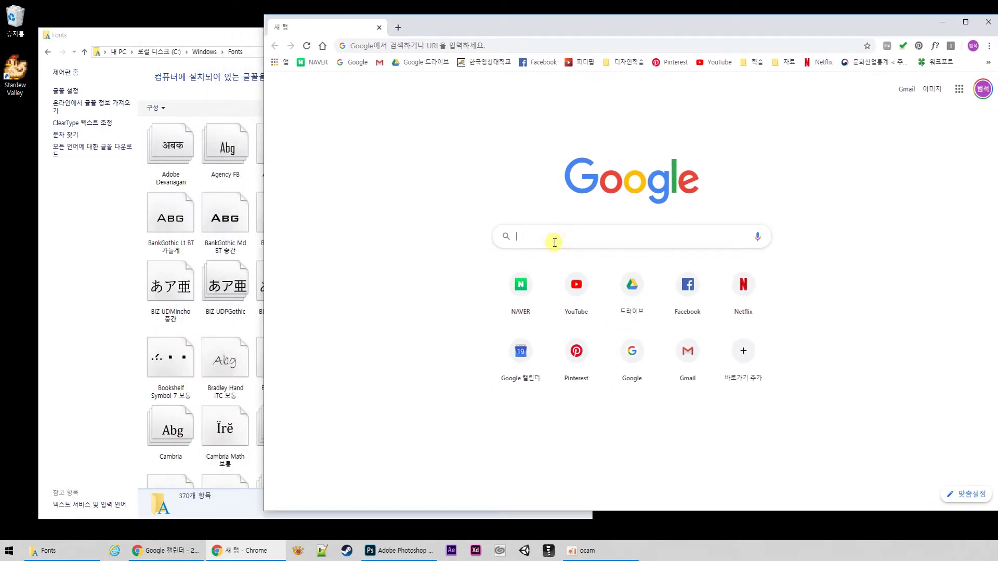
type("ekvhsxm")
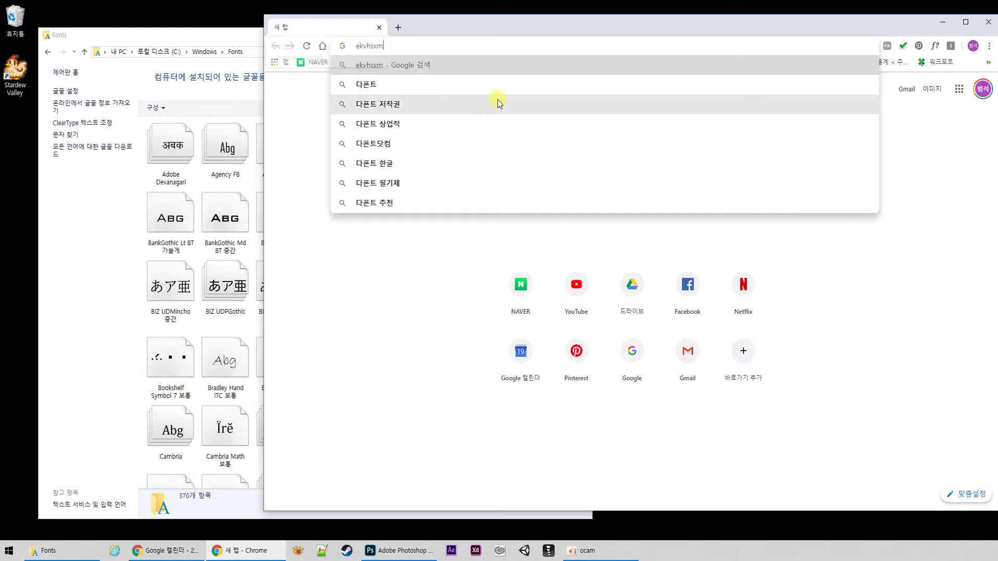
left_click(401, 84)
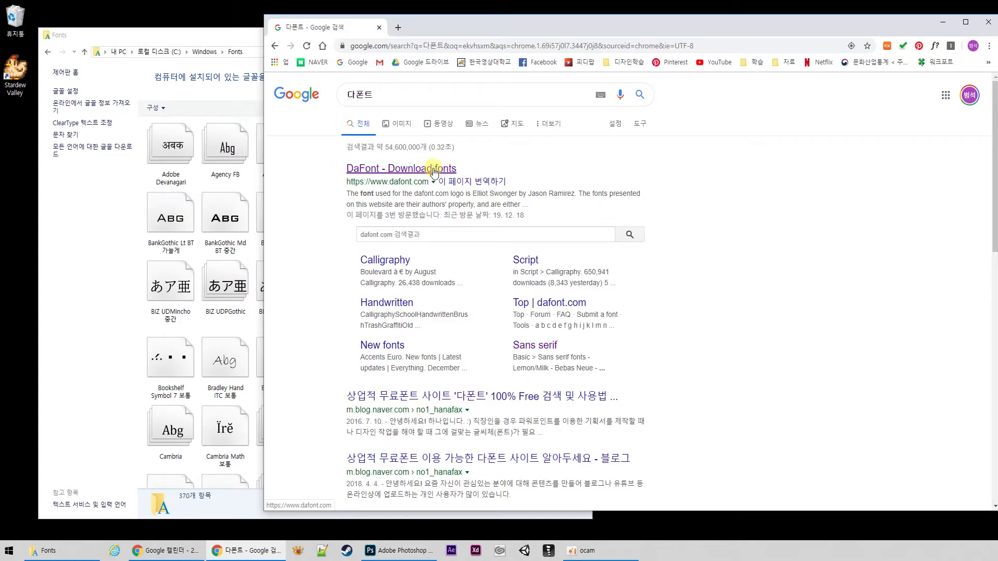
left_click(434, 170)
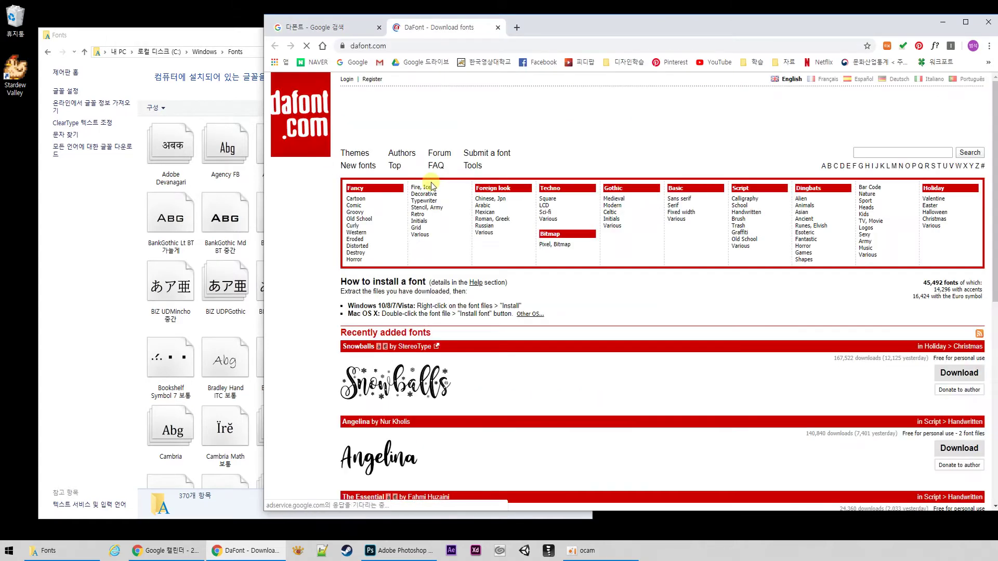
- Look over the recently added fonts and the category list on the DaFont home page
left_click(323, 27)
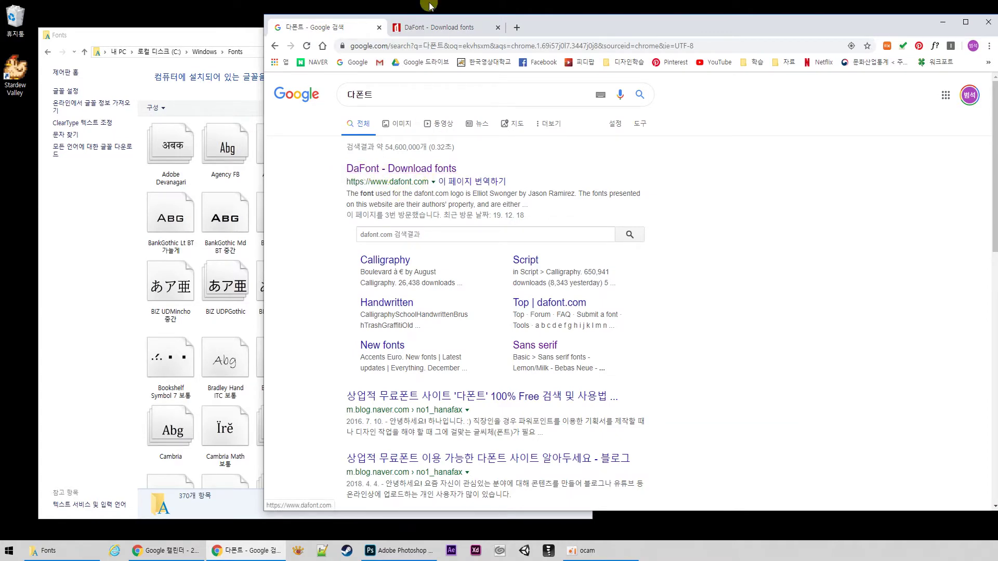
left_click(425, 27)
scroll(517, 240, "down", 8)
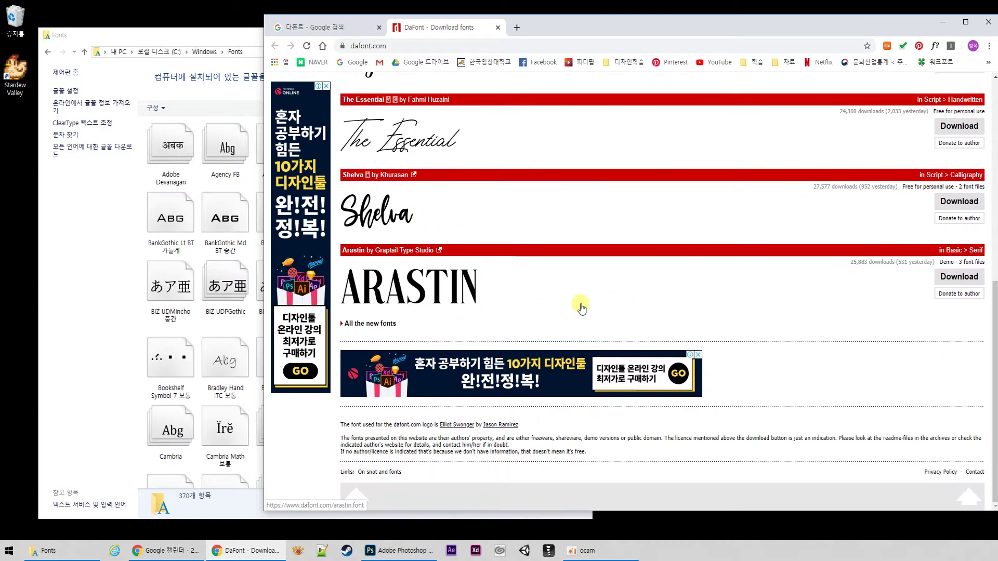
scroll(550, 307, "up", 10)
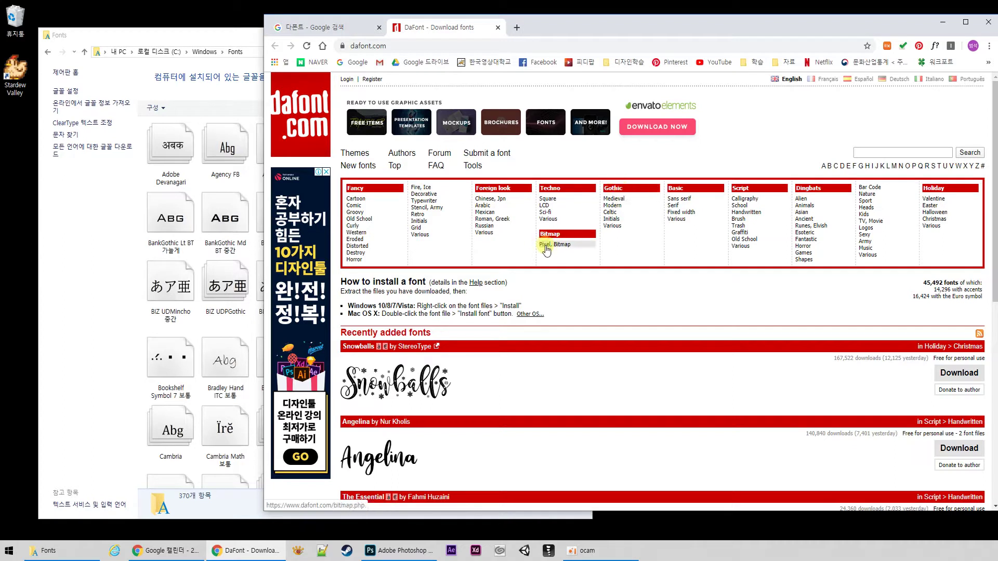
- Open the Techno > Sci-fi font category and browse the fonts on its first page
left_click(555, 213)
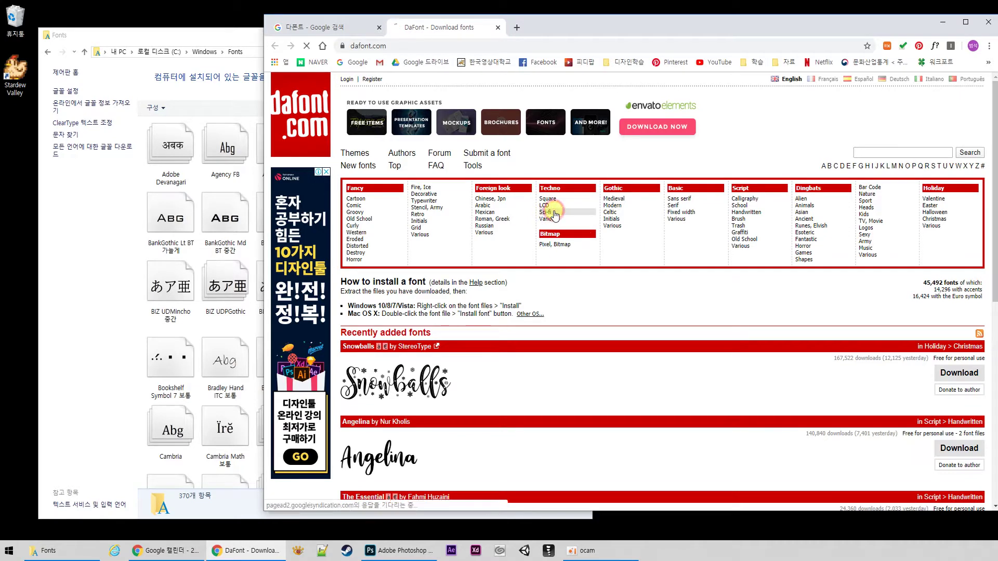
scroll(461, 372, "down", 4)
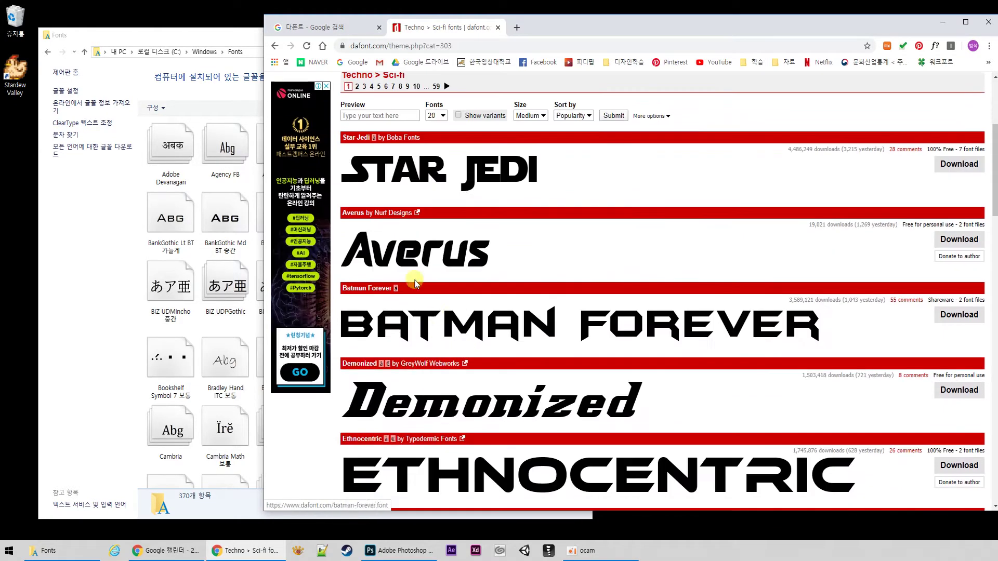
scroll(440, 256, "down", 4)
scroll(529, 294, "down", 2)
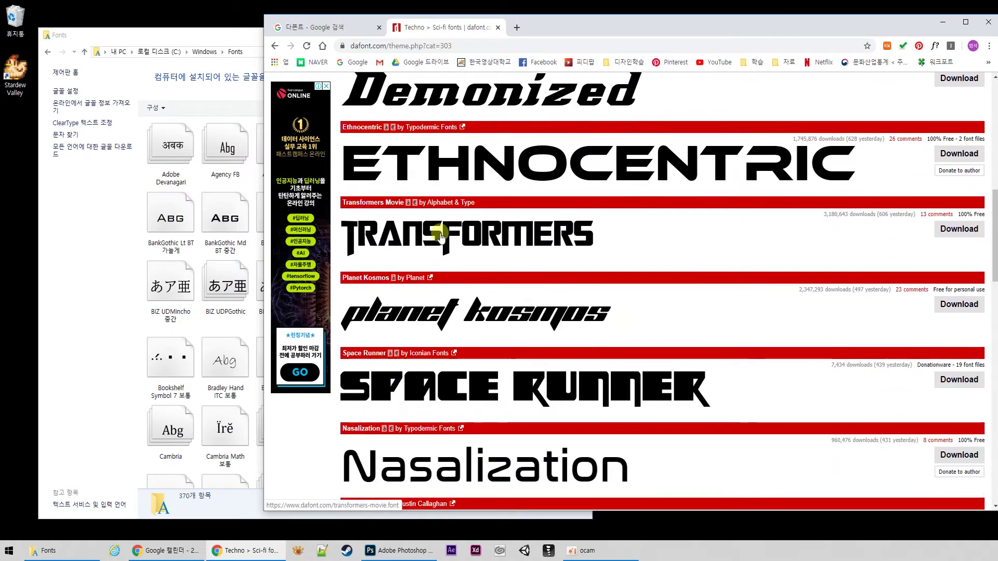
scroll(508, 338, "down", 3)
scroll(520, 385, "down", 2)
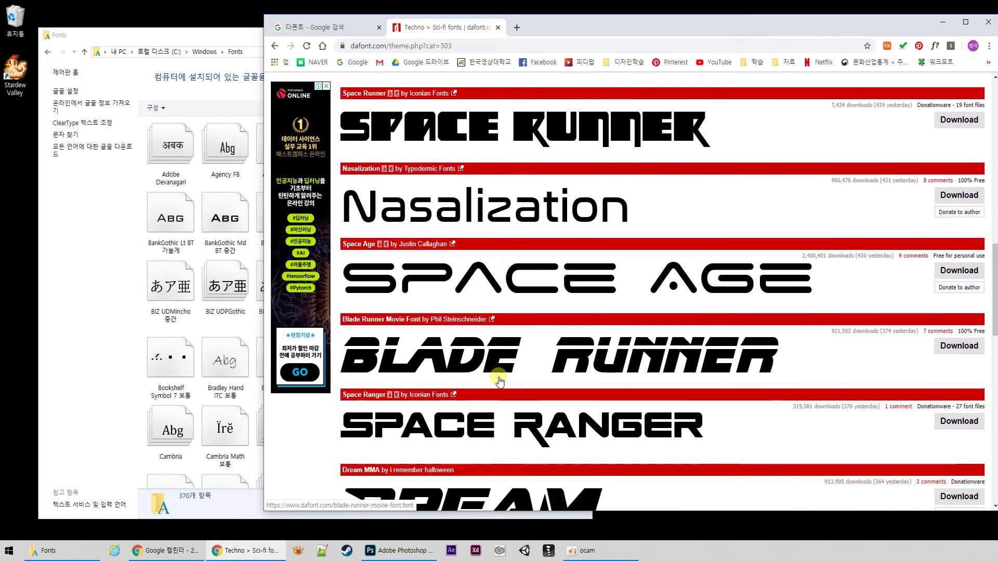
scroll(509, 380, "down", 3)
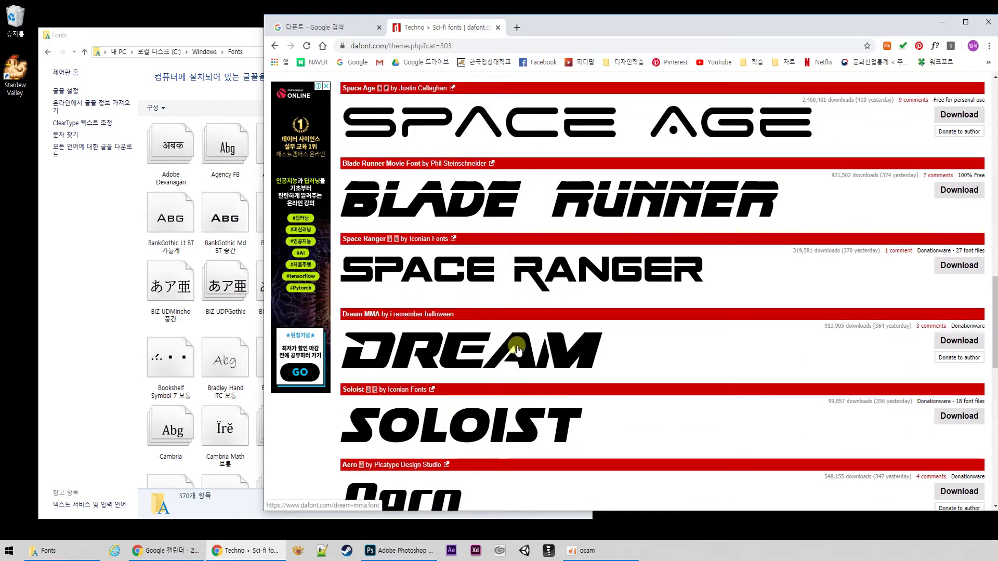
scroll(494, 327, "down", 2)
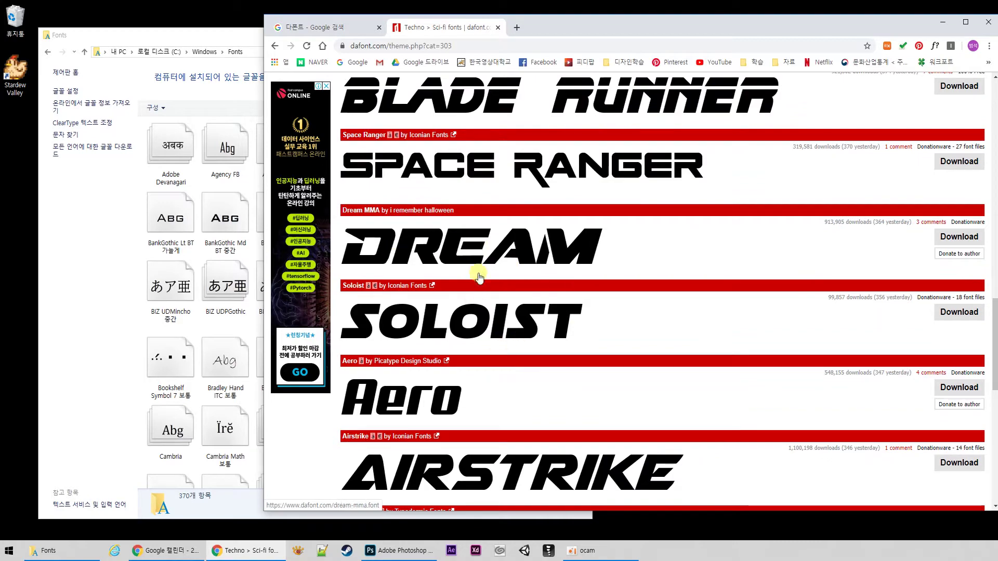
scroll(494, 349, "down", 4)
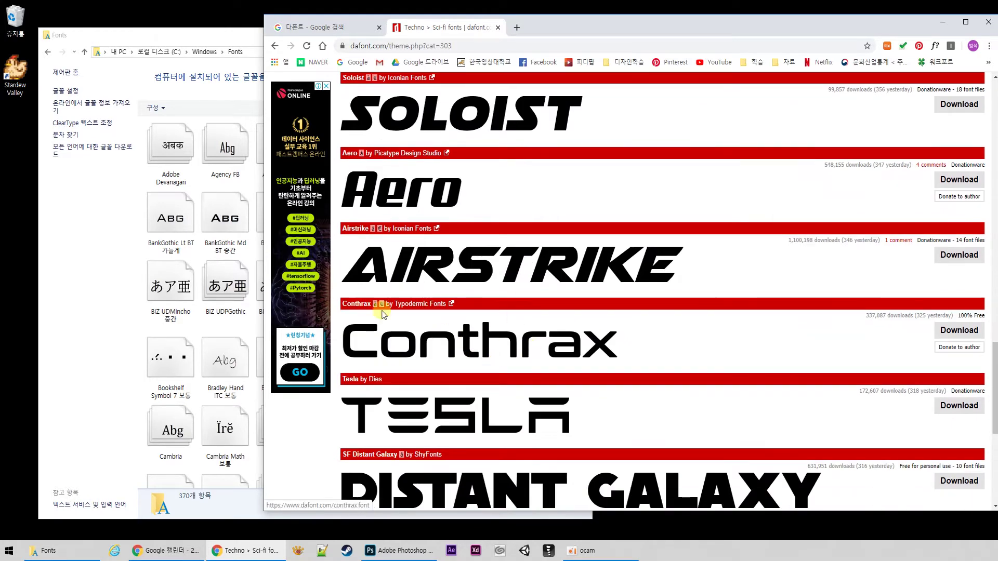
scroll(490, 312, "down", 3)
scroll(485, 365, "up", 2)
scroll(535, 372, "up", 18)
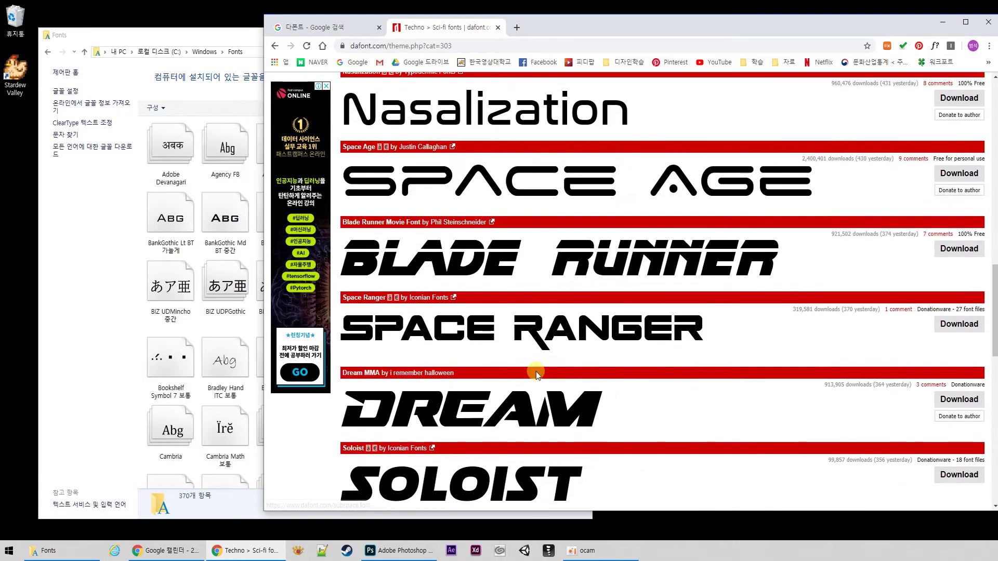
scroll(533, 366, "down", 19)
scroll(530, 357, "down", 4)
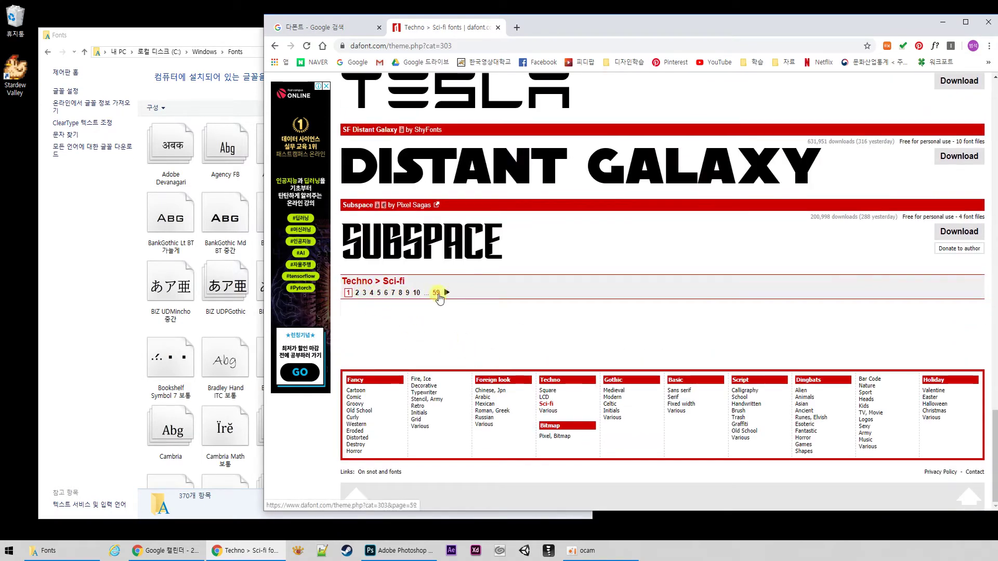
- Go to page 10 of the Sci-fi fonts and download the Gears of Peace font
left_click(416, 294)
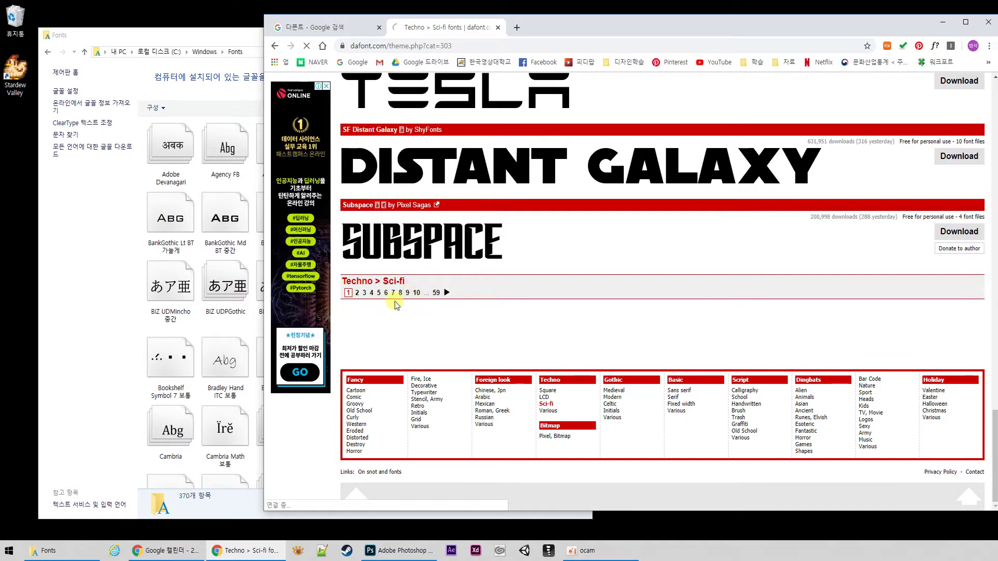
scroll(583, 360, "down", 4)
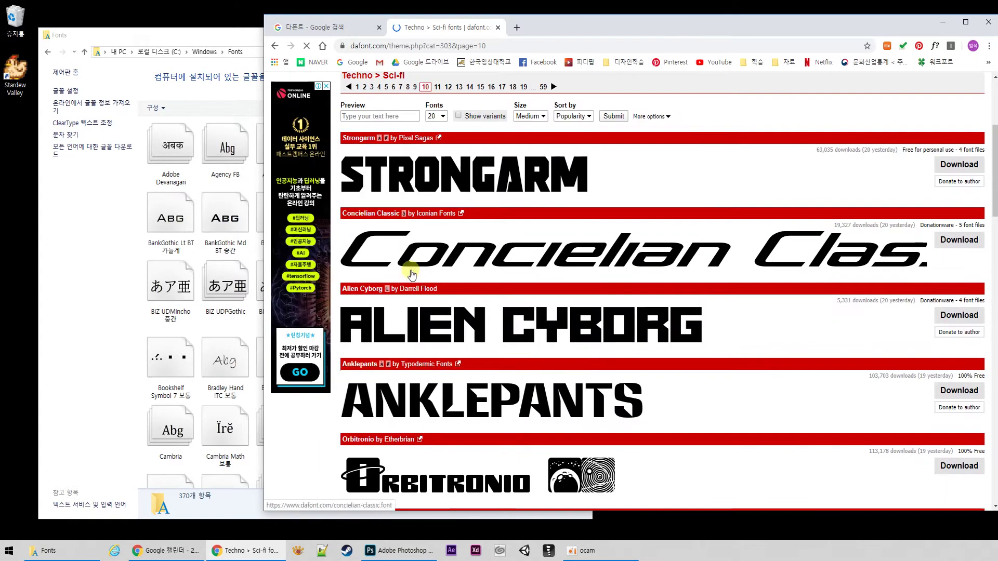
scroll(540, 351, "up", 4)
scroll(540, 348, "down", 4)
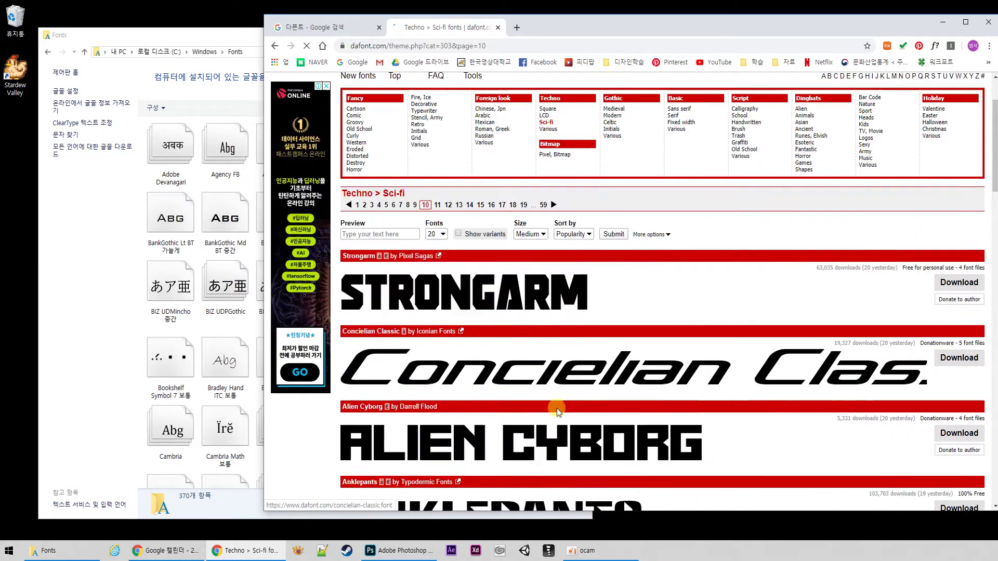
scroll(491, 338, "down", 5)
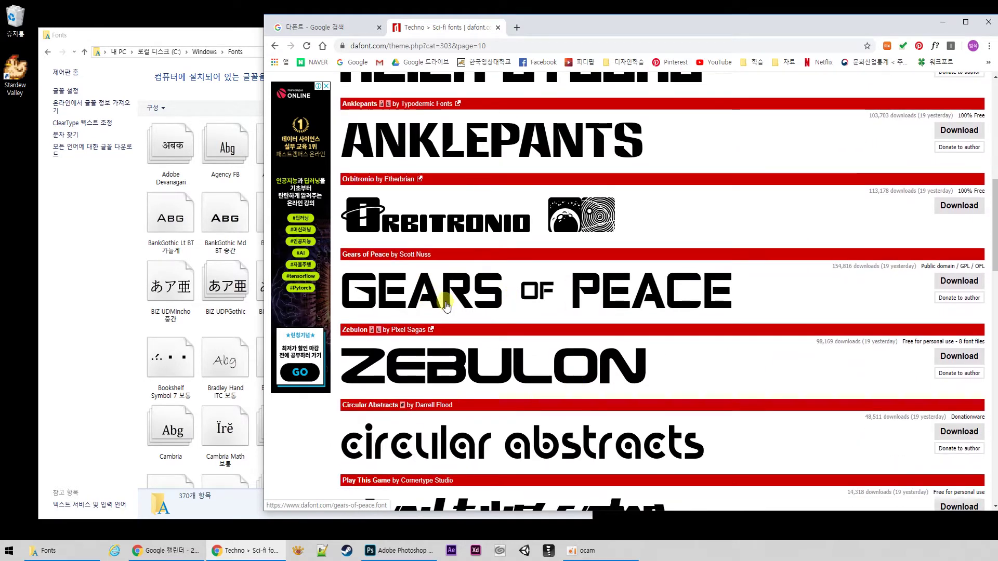
left_click(959, 284)
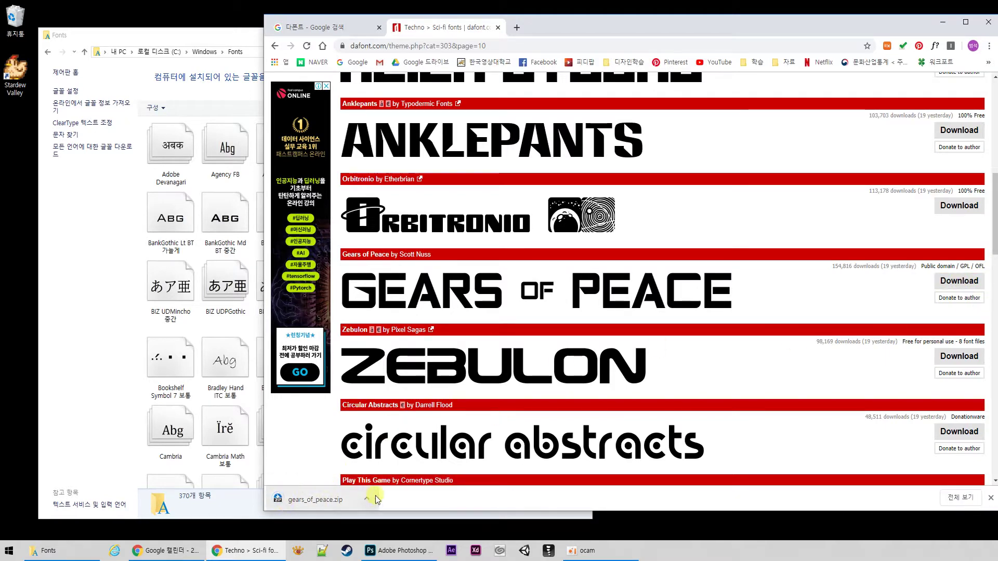
- Show the downloaded gears_of_peace.zip in its folder and move that window clear of the Fonts window
left_click(375, 499)
left_click(404, 462)
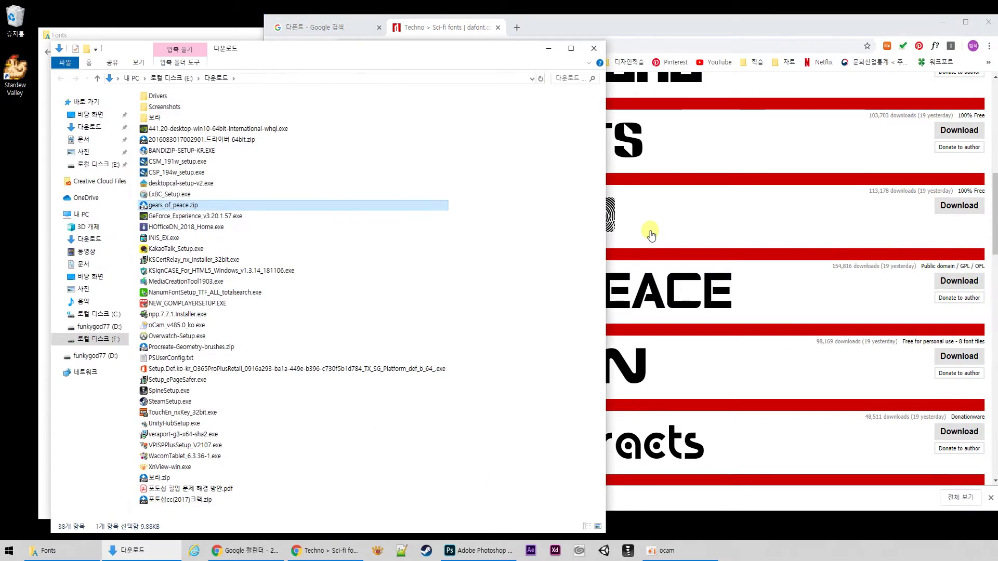
left_click_drag(260, 50, 786, 28)
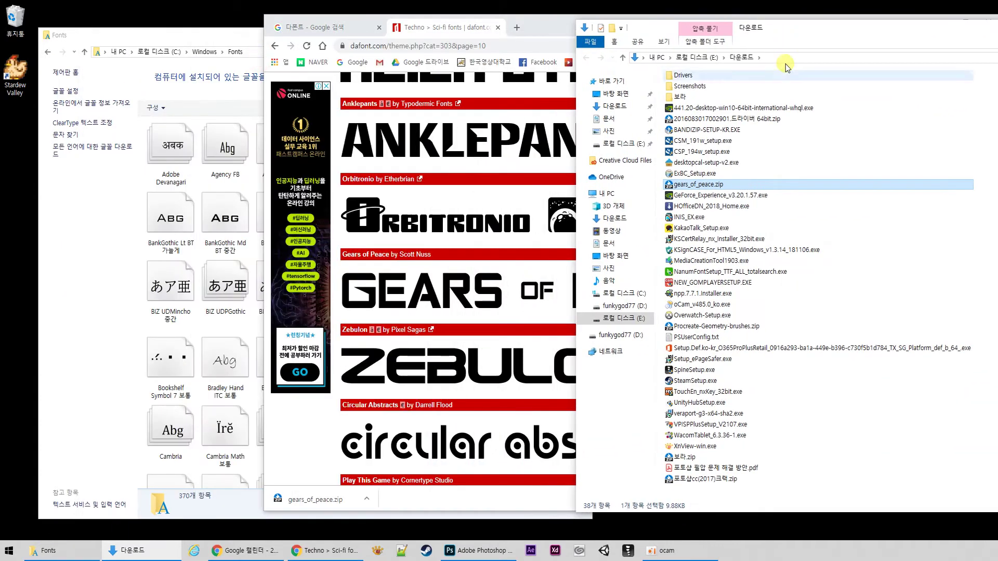
- Extract gears_of_peace.zip into the download folder with Bandizip and close the archive
double_click(707, 186)
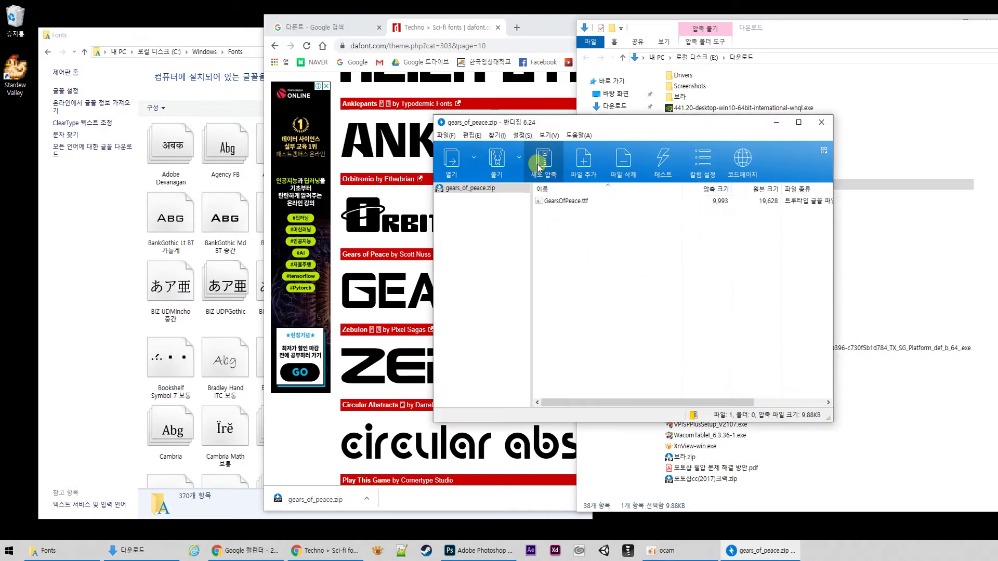
left_click(498, 161)
left_click(706, 401)
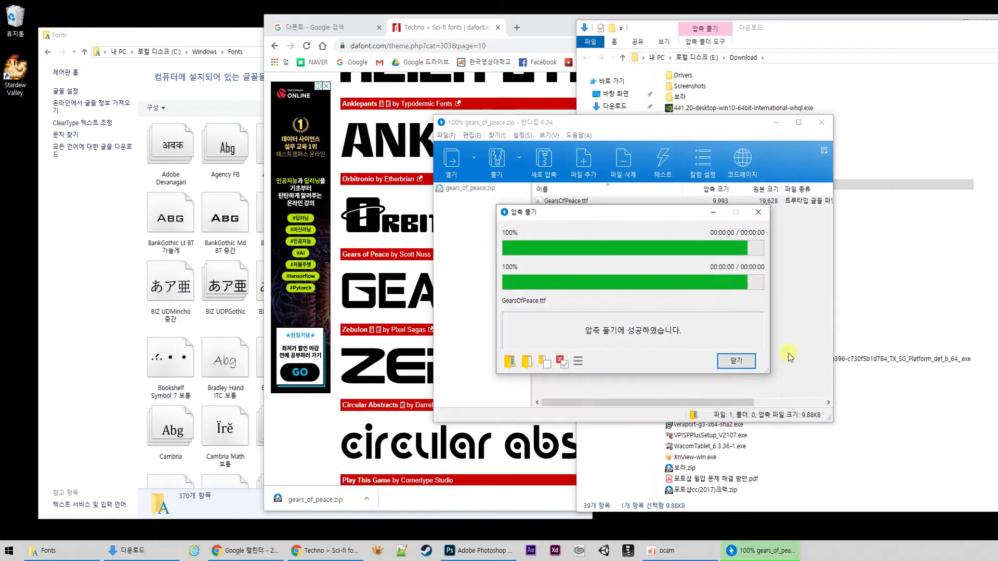
left_click(731, 362)
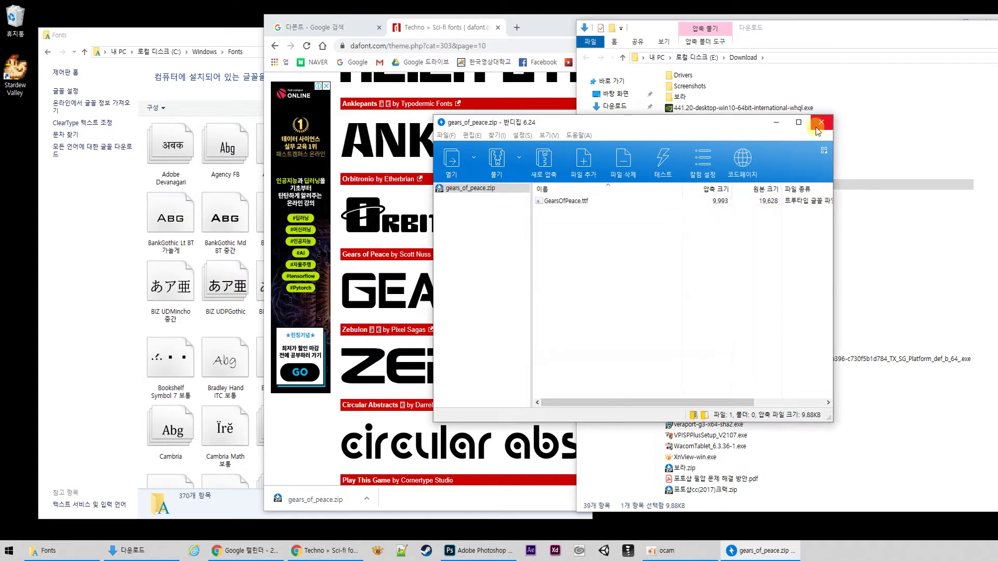
left_click(821, 122)
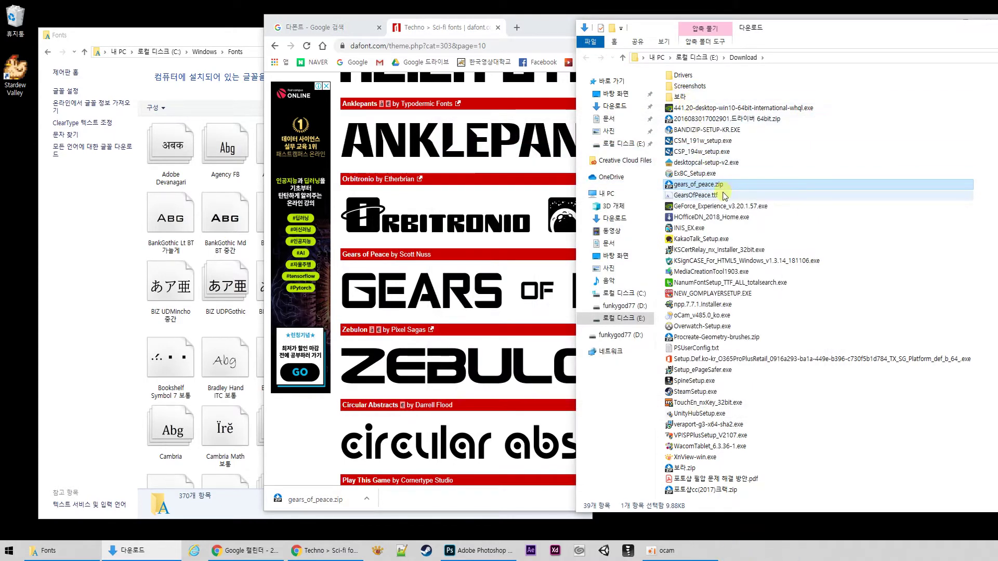
left_click(720, 457)
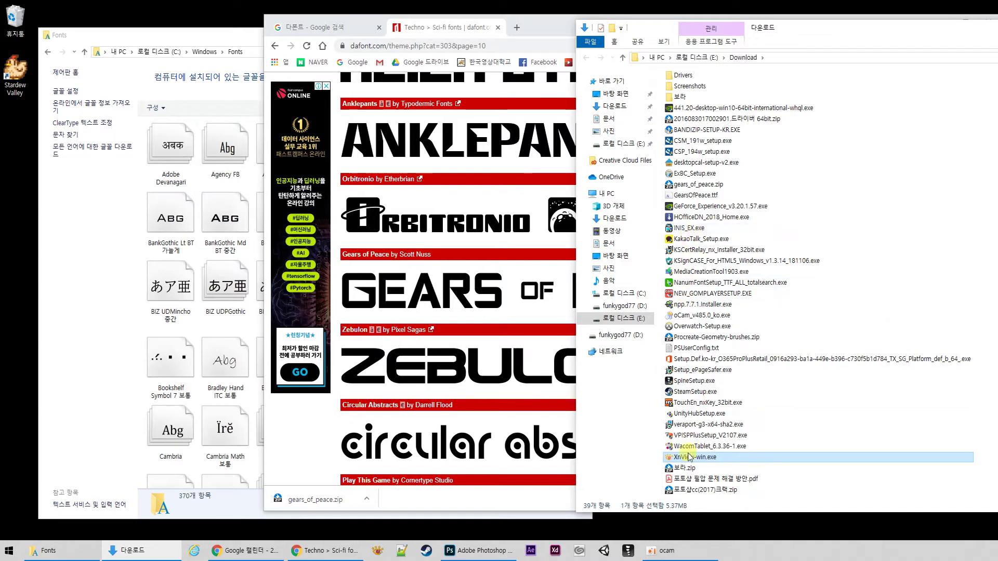
left_click(694, 491)
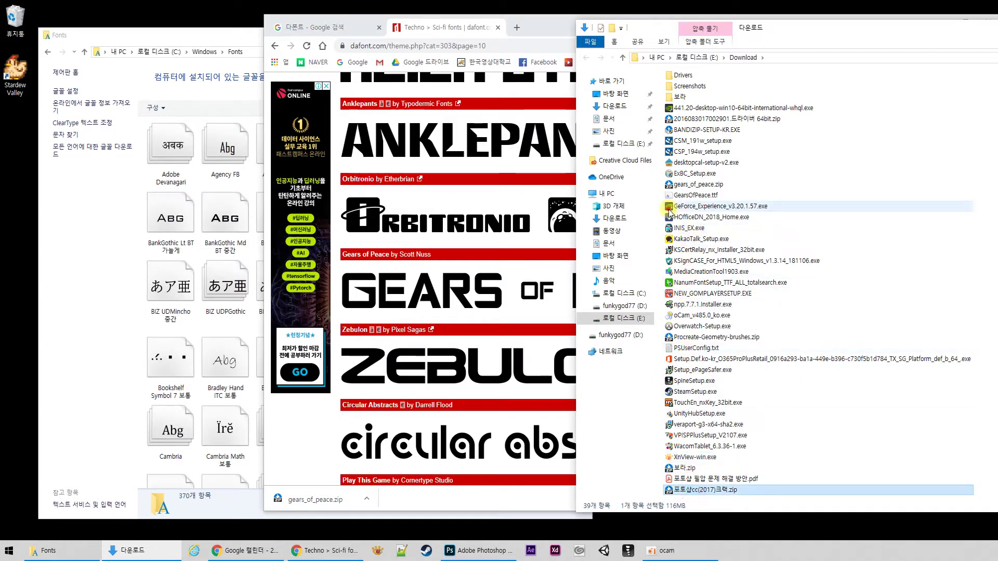
left_click(697, 57)
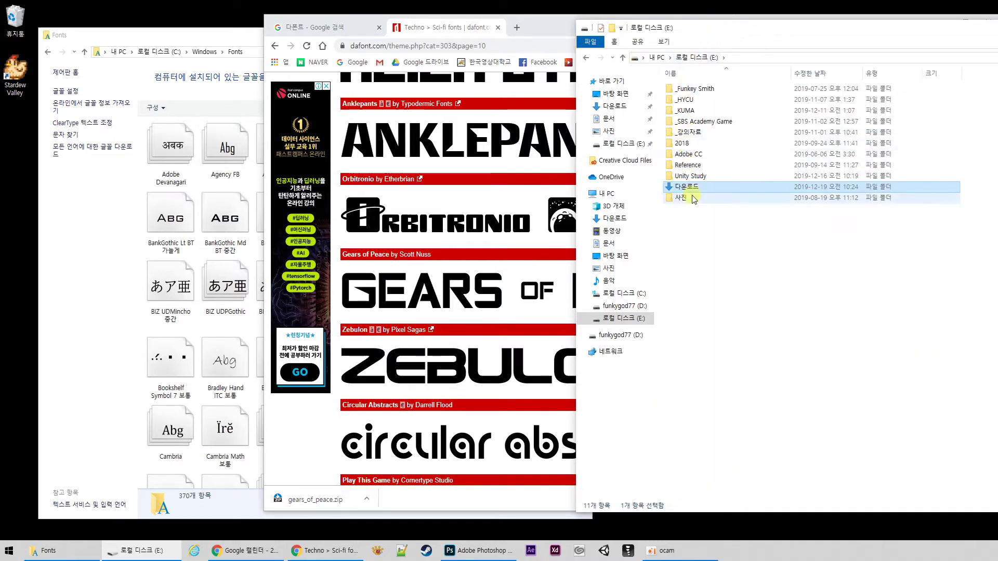
double_click(749, 187)
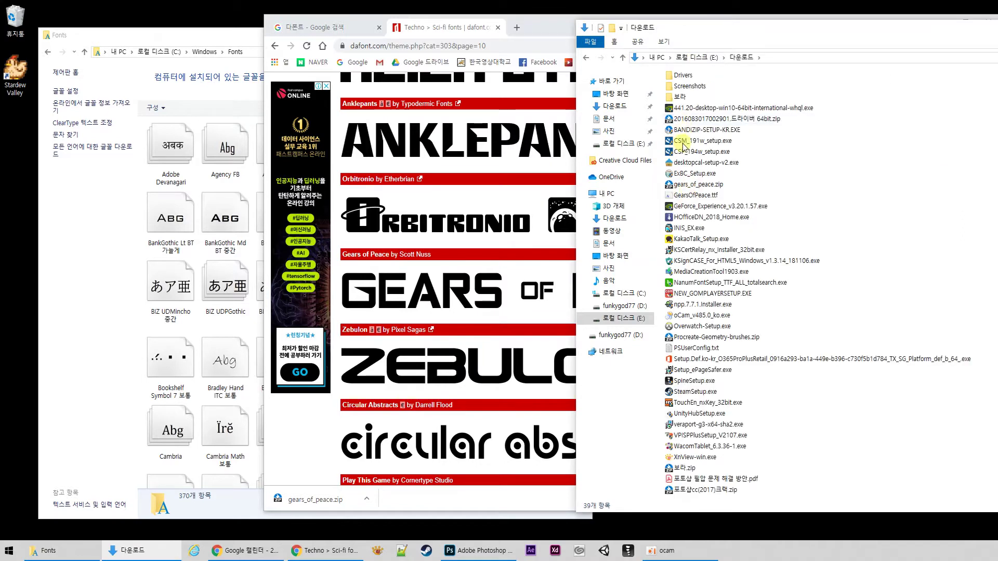
- Install GearsOfPeace.ttf by copying it into the Windows Fonts folder, and select the installed Gears of Peace font there
left_click(688, 196)
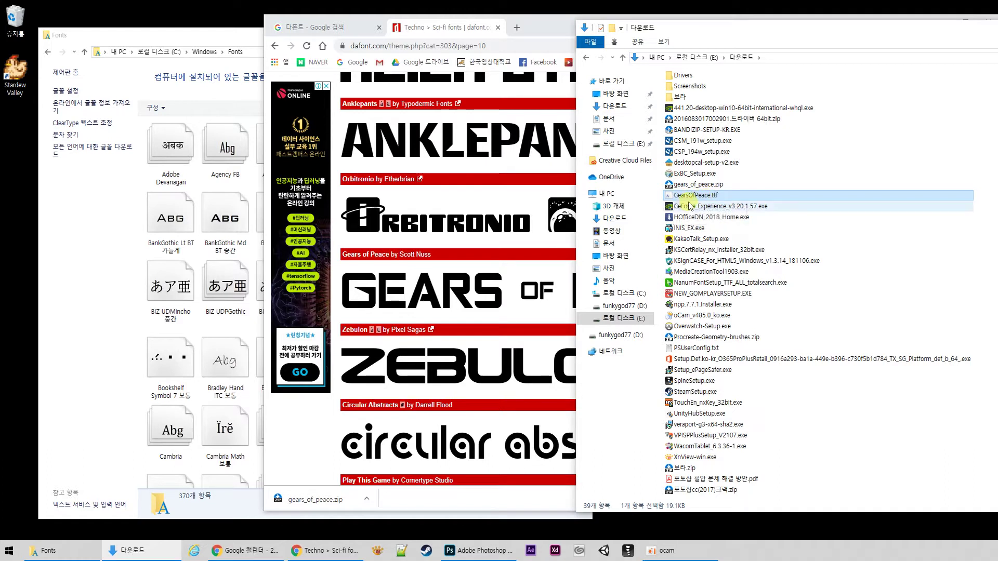
left_click_drag(696, 197, 203, 268)
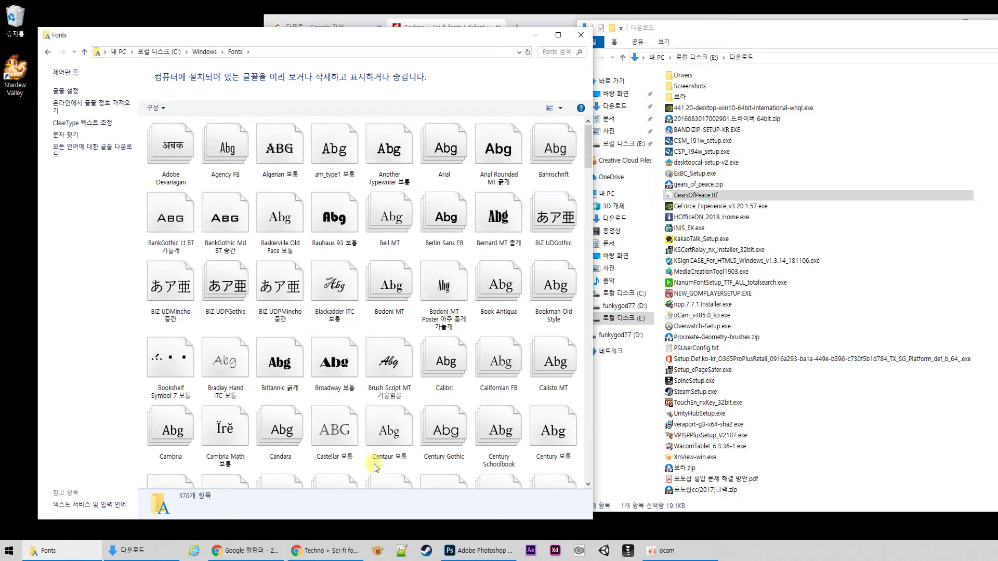
scroll(443, 427, "down", 20)
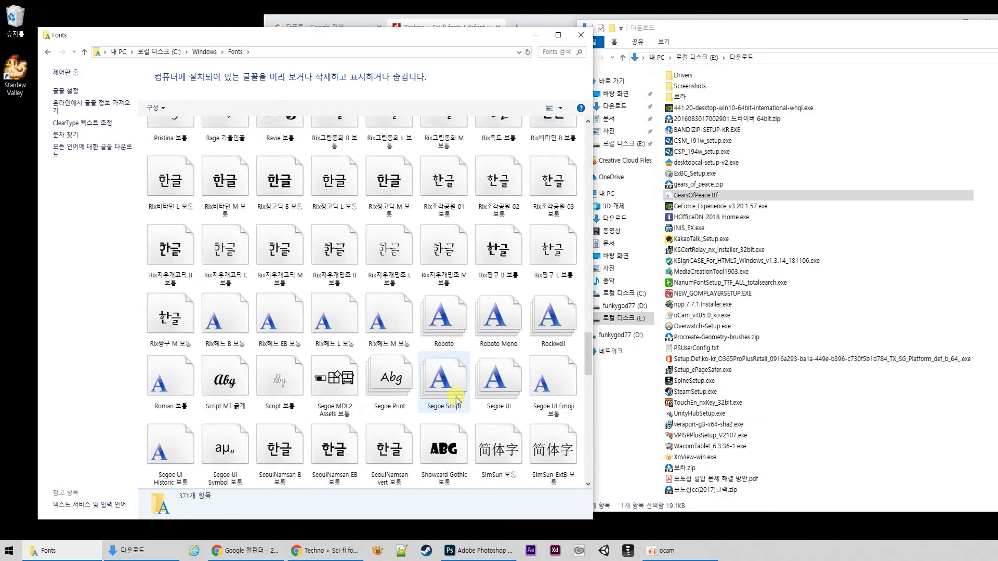
scroll(397, 363, "up", 20)
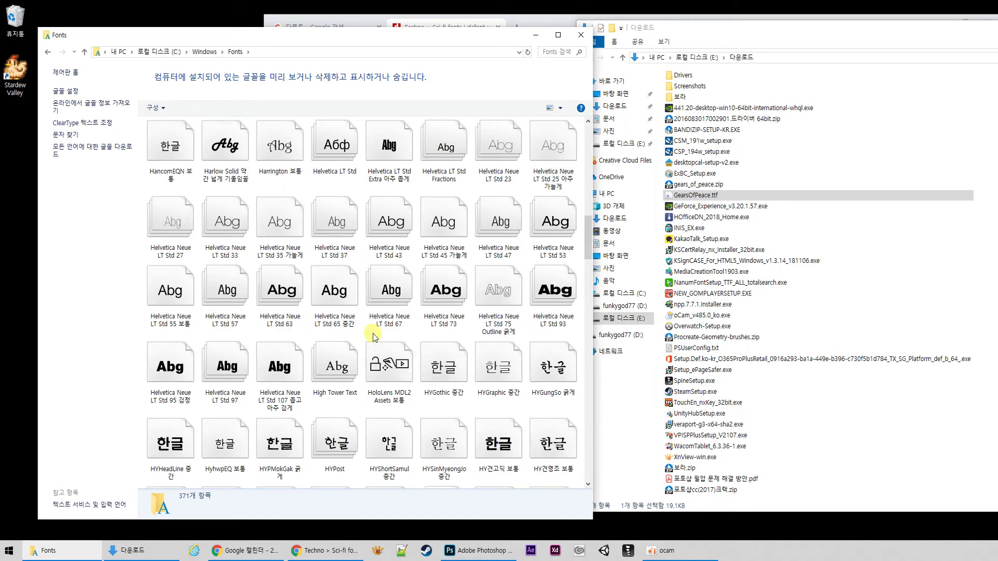
scroll(374, 335, "up", 4)
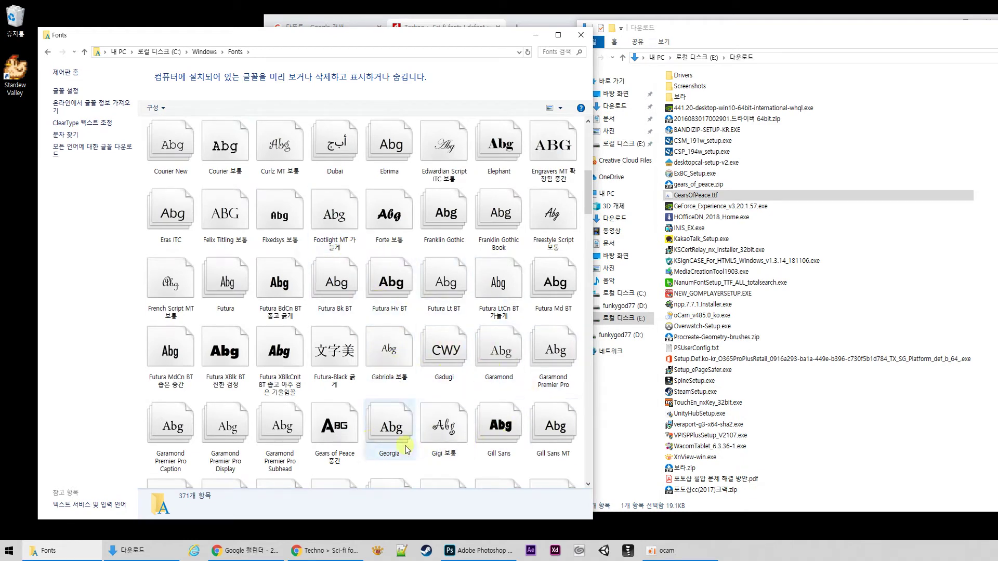
left_click(328, 440)
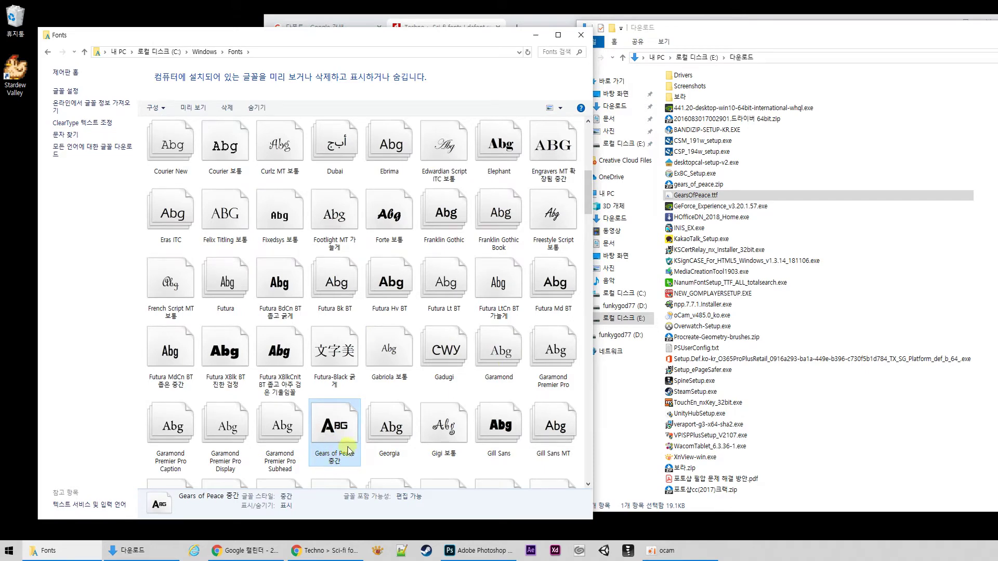
- Switch to Photoshop and create a new document from the recent 1920 x 1080 px, 72 ppi preset
left_click(478, 550)
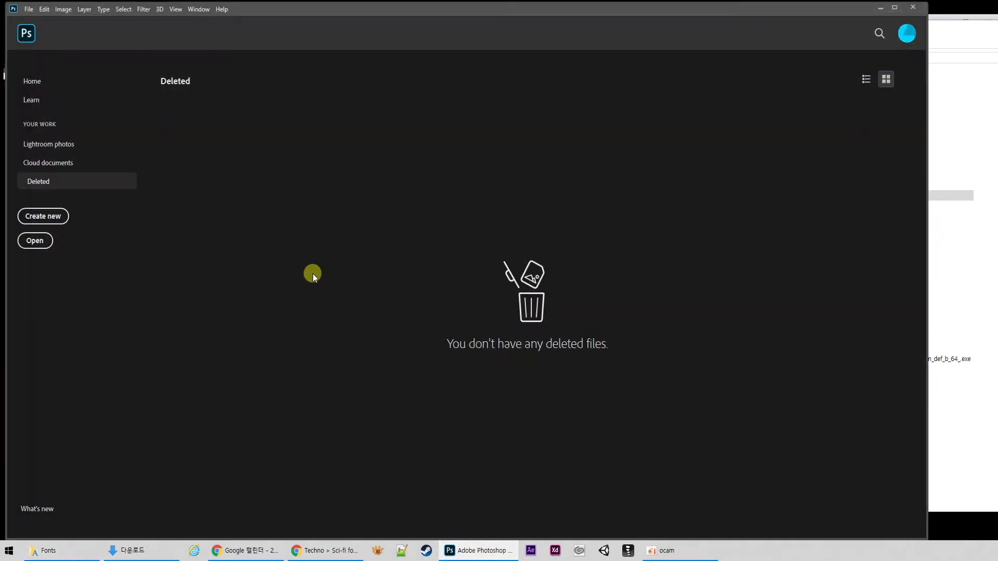
left_click(36, 215)
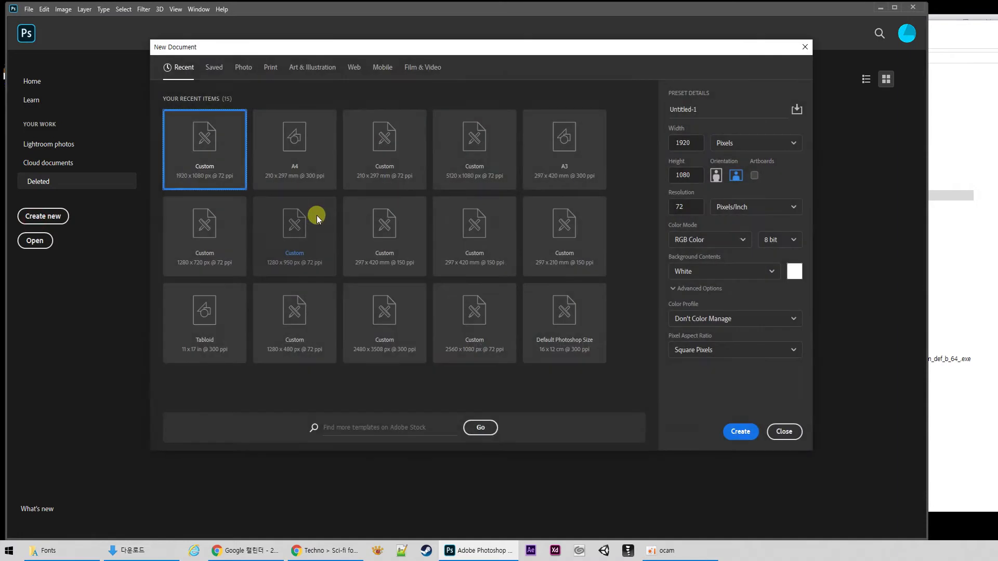
double_click(222, 162)
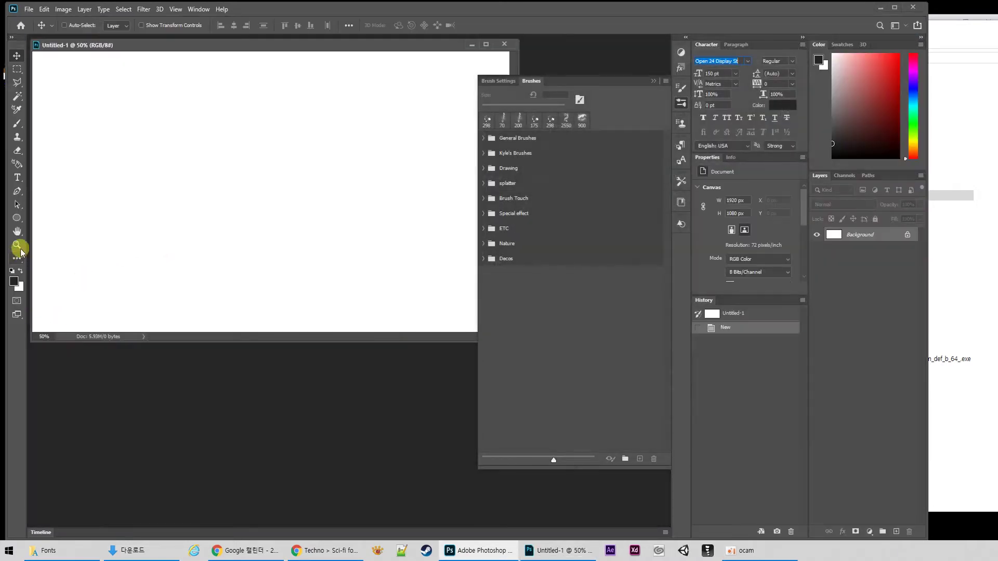
- Add a text layer reading "funkygod" in the upper half of the canvas and move it to the horizontal middle
left_click(17, 177)
left_click(154, 172)
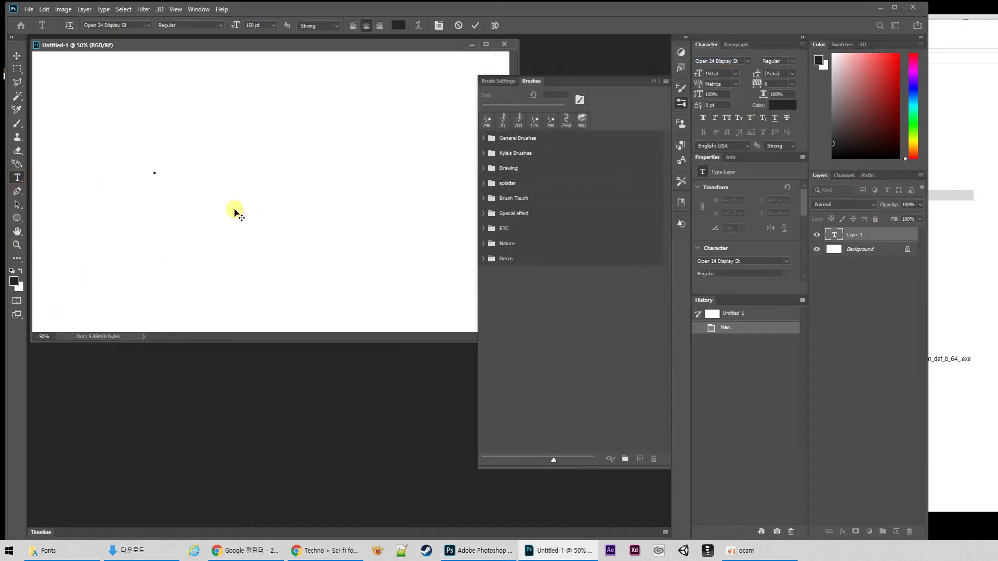
type("FUNKYGOD")
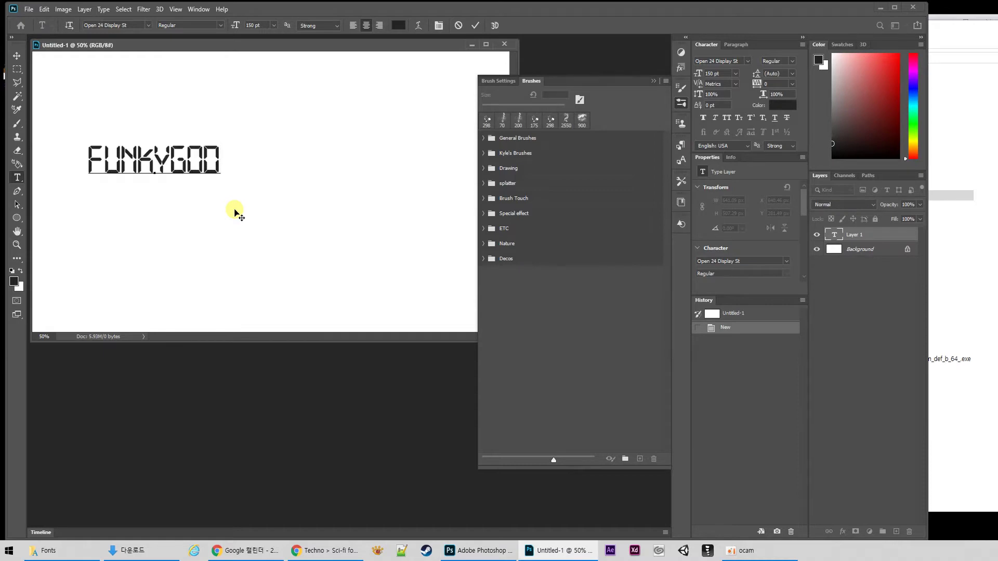
key("ctrl+Return")
key("v")
left_click_drag(185, 165, 322, 165)
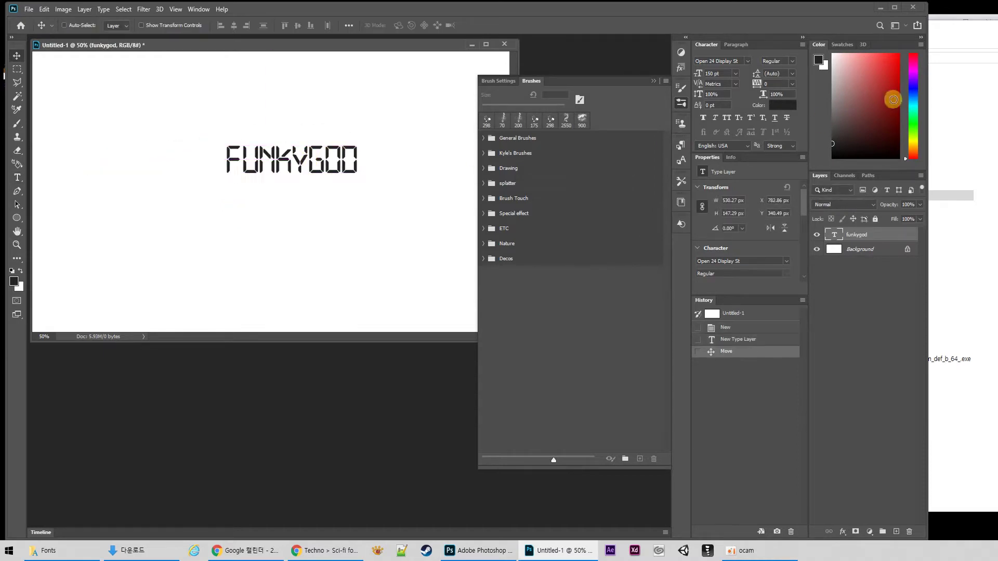
- Set the font of the funkygod text layer to Gears of Peace
left_click(748, 61)
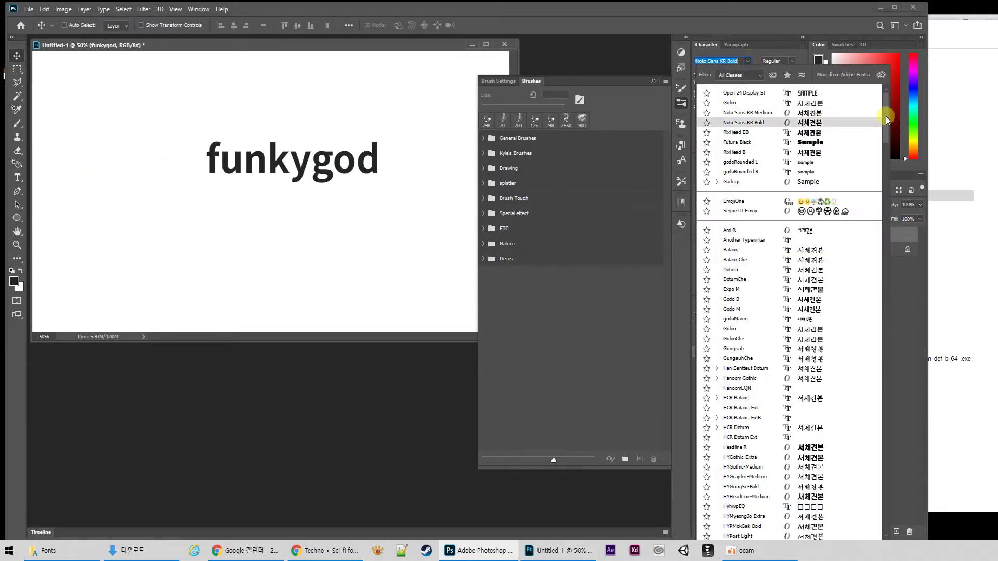
left_click_drag(890, 117, 914, 336)
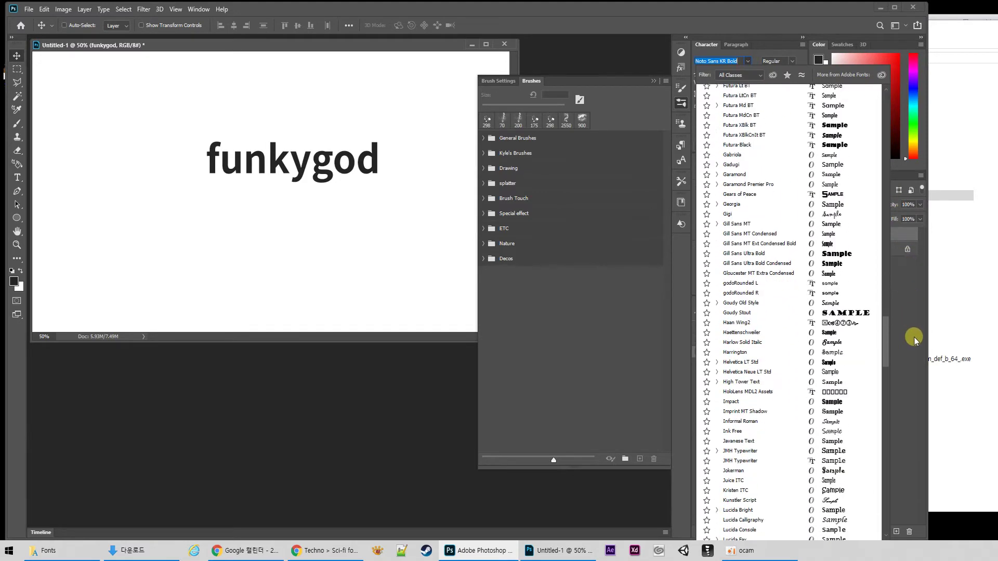
left_click(743, 196)
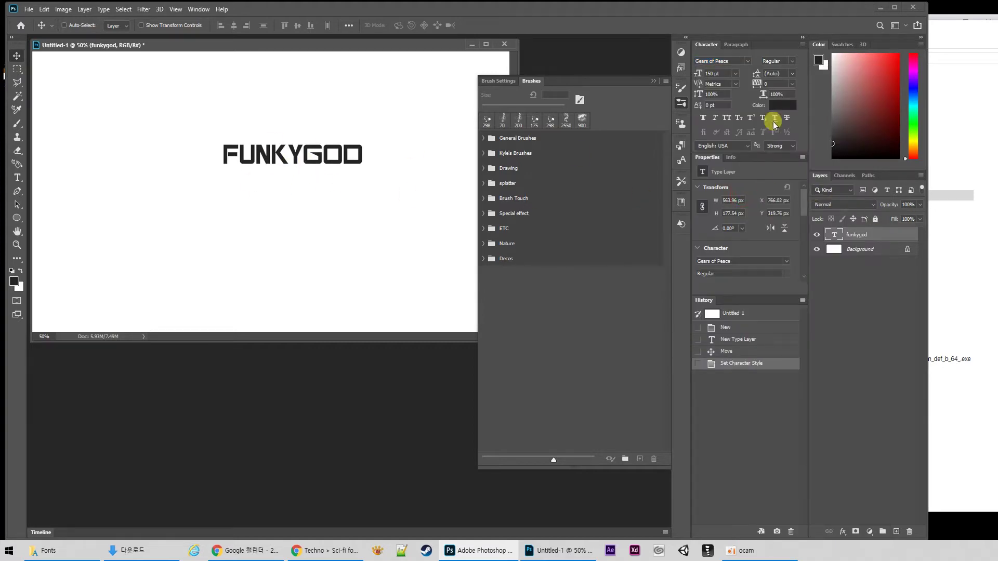
- Preview other installed fonts on the funkygod text from the font list, keeping Gears of Peace as its font
left_click(748, 64)
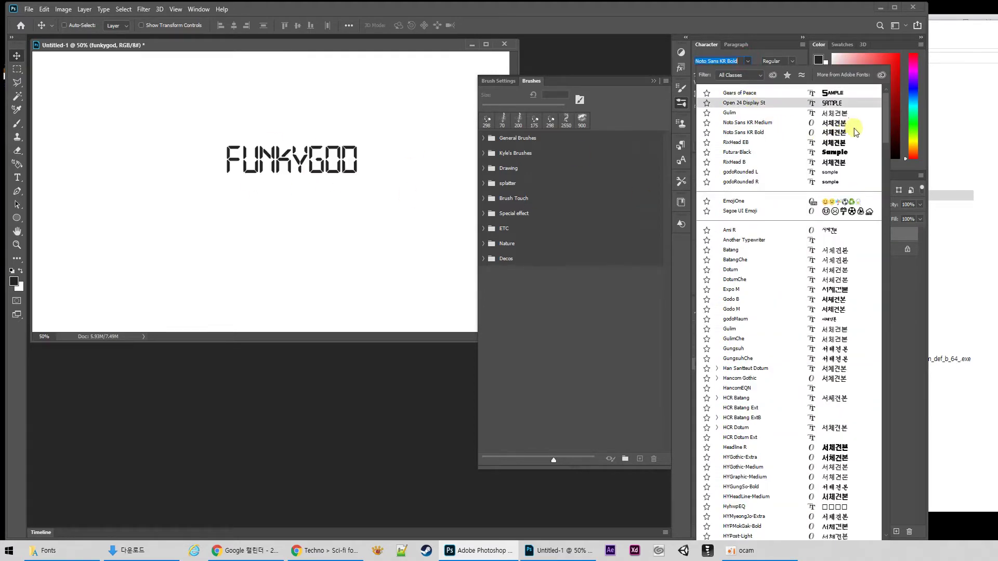
left_click(723, 41)
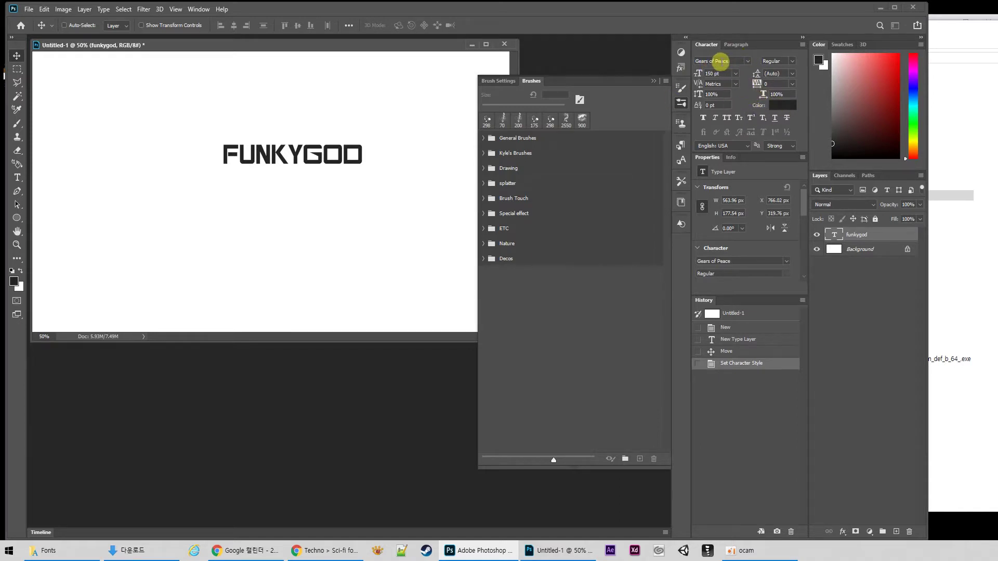
left_click(748, 61)
key("Down")
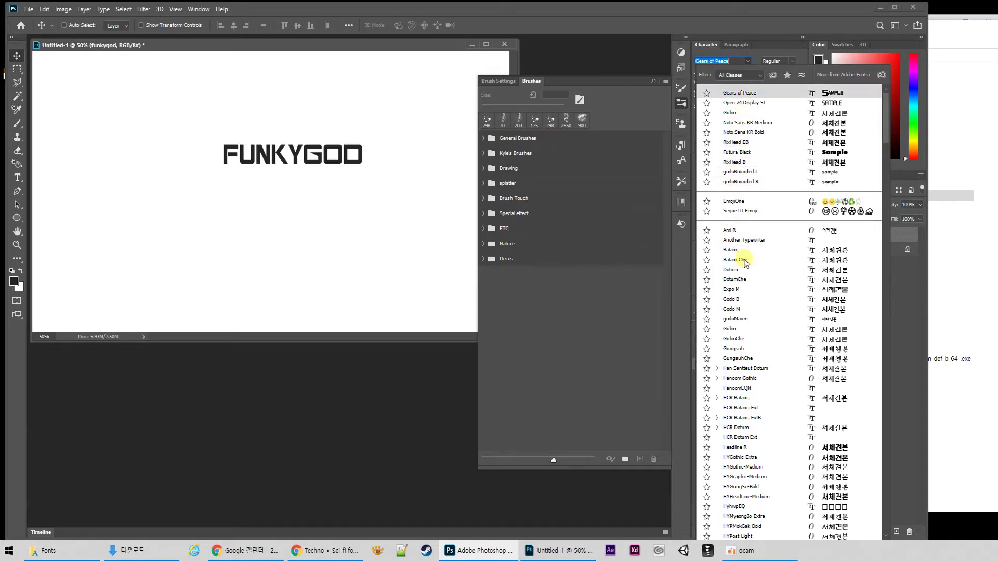
scroll(748, 266, "down", 2)
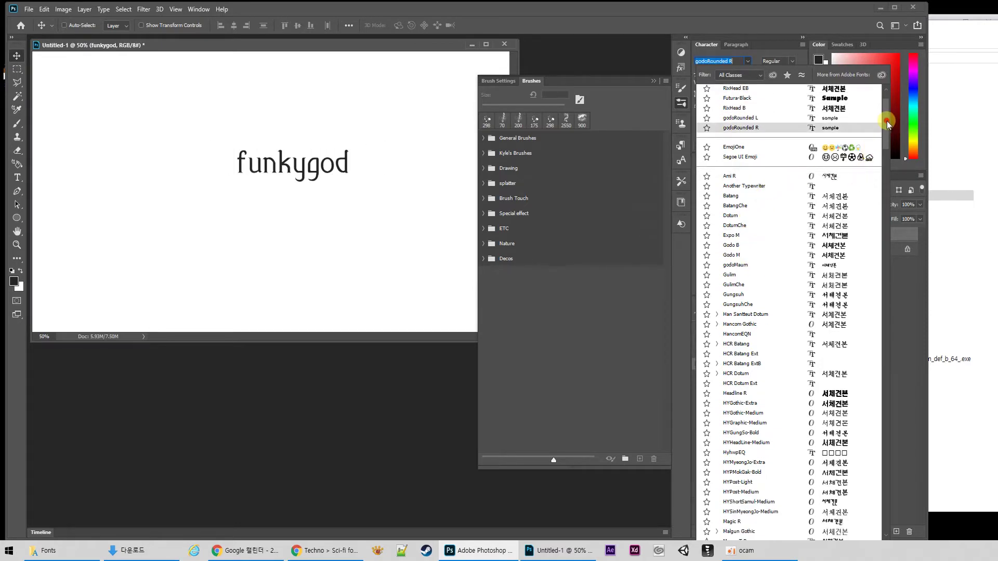
mouse_move(889, 116)
left_mouse_down()
mouse_move(890, 482)
mouse_move(890, 104)
left_mouse_up()
left_click(740, 94)
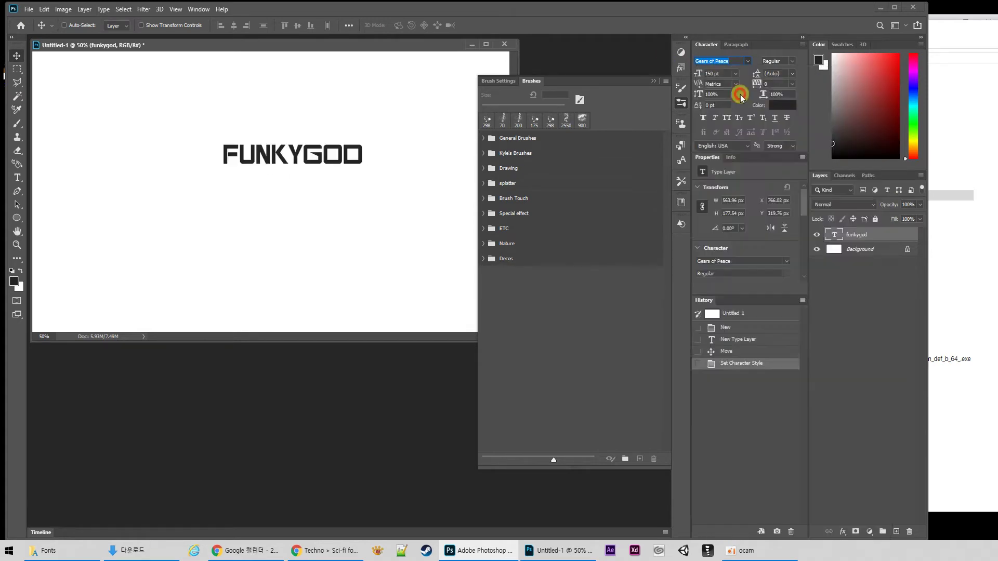
left_click(747, 60)
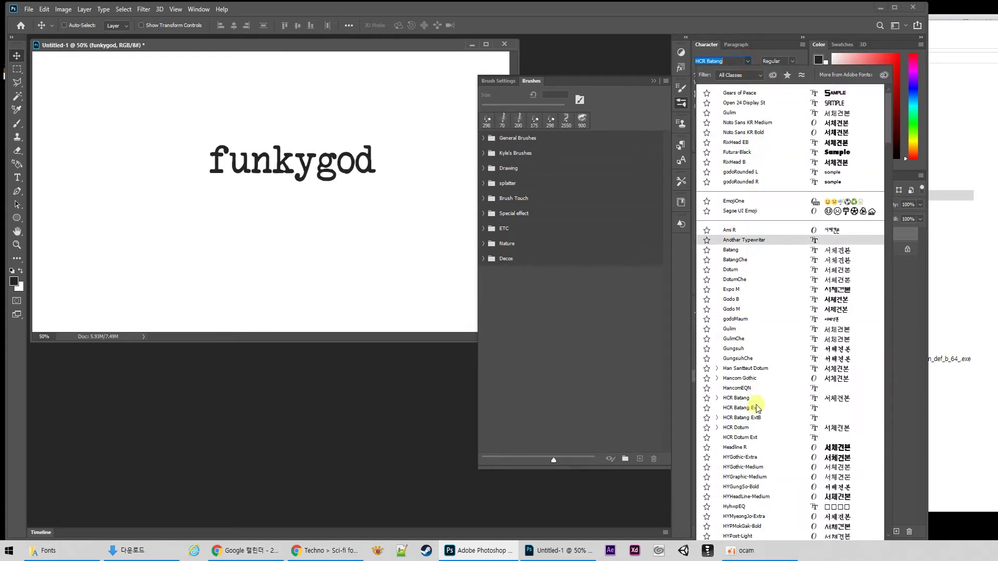
left_click(749, 60)
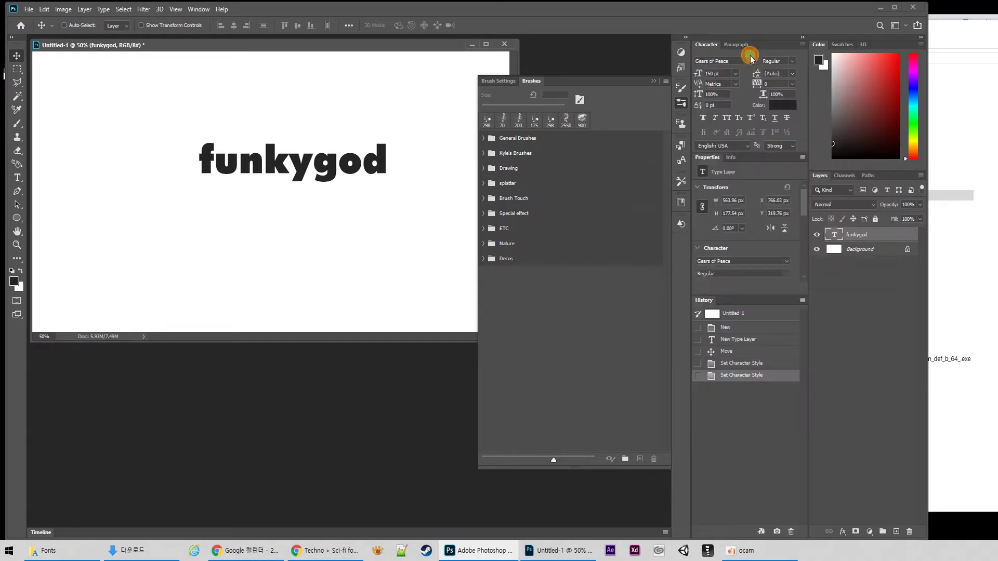
- Switch to the Fonts folder window to compare the installed Gears of Peace font with the Photoshop text
left_click(52, 555)
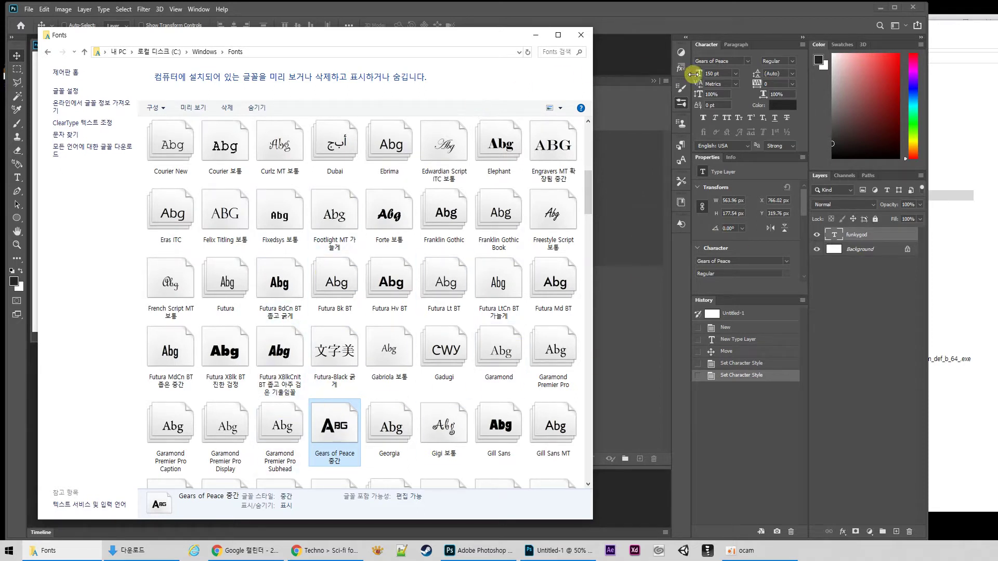
left_click(699, 17)
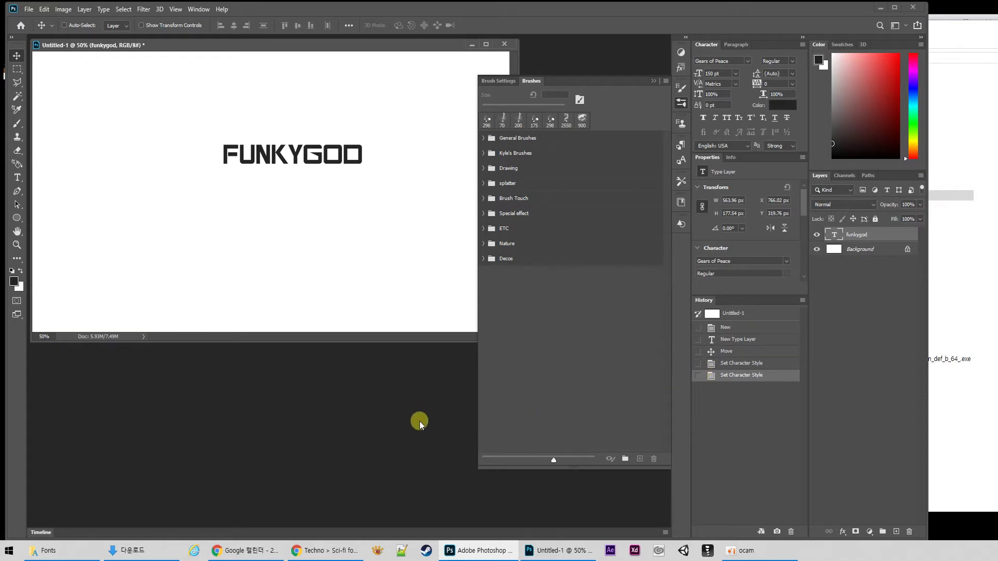
left_click(65, 546)
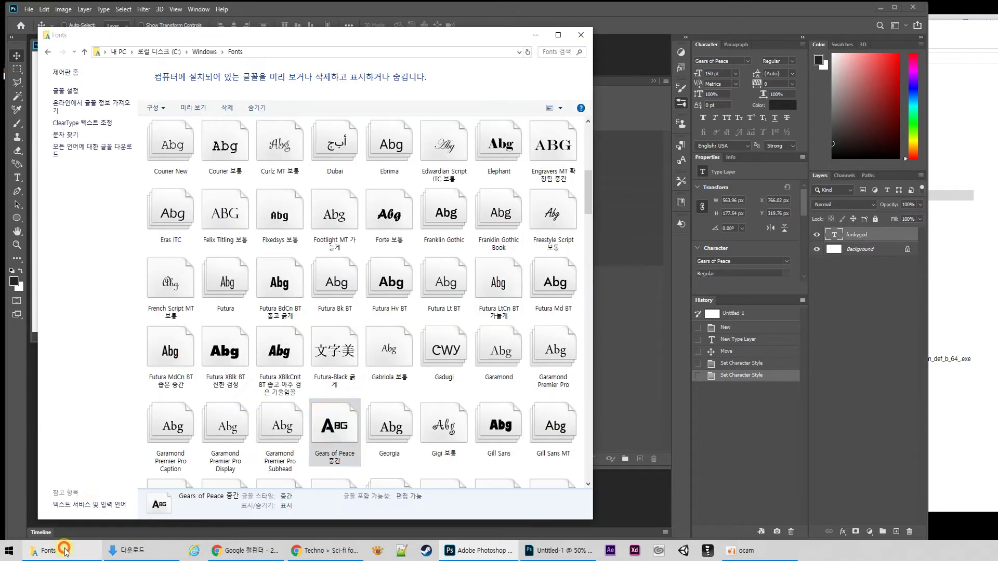
- Copy the Gears of Peace font from the Windows Fonts folder and paste it into the root of drive E:
right_click(321, 438)
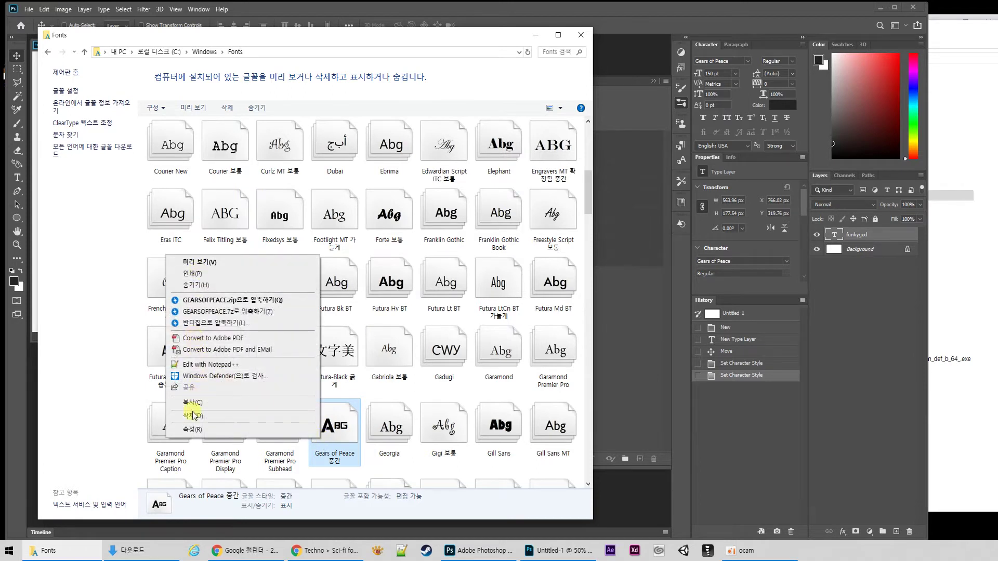
left_click(194, 403)
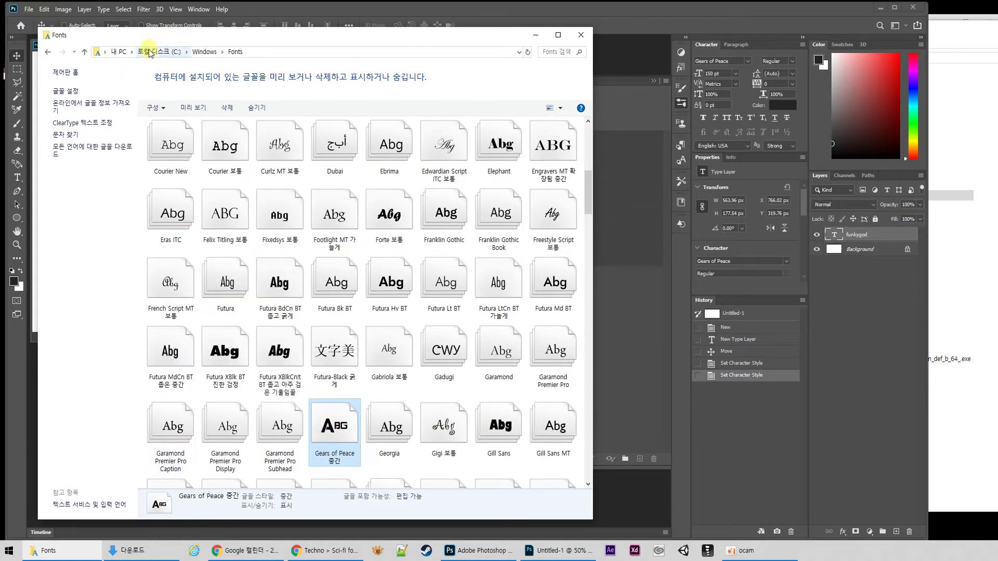
left_click(119, 52)
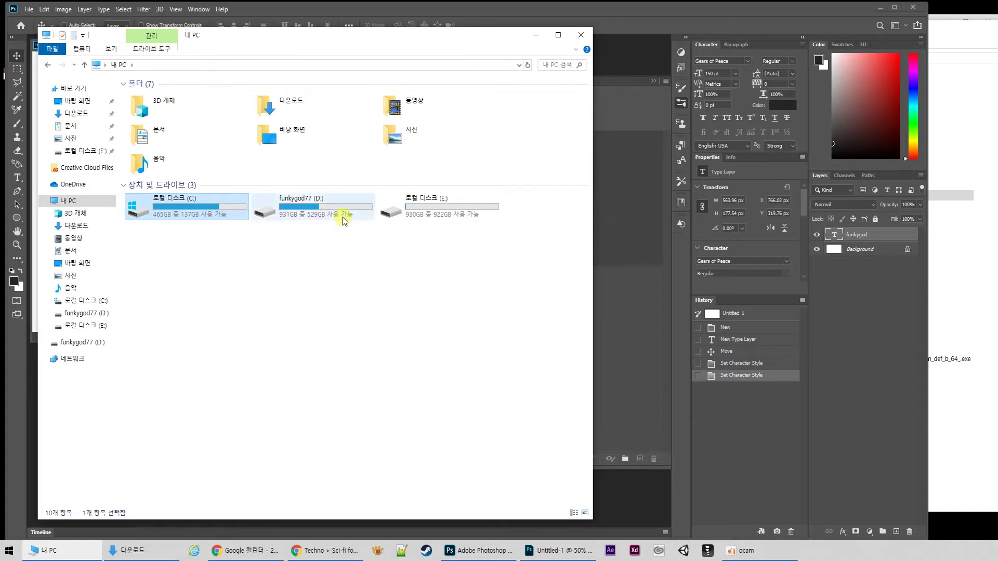
double_click(397, 200)
right_click(254, 307)
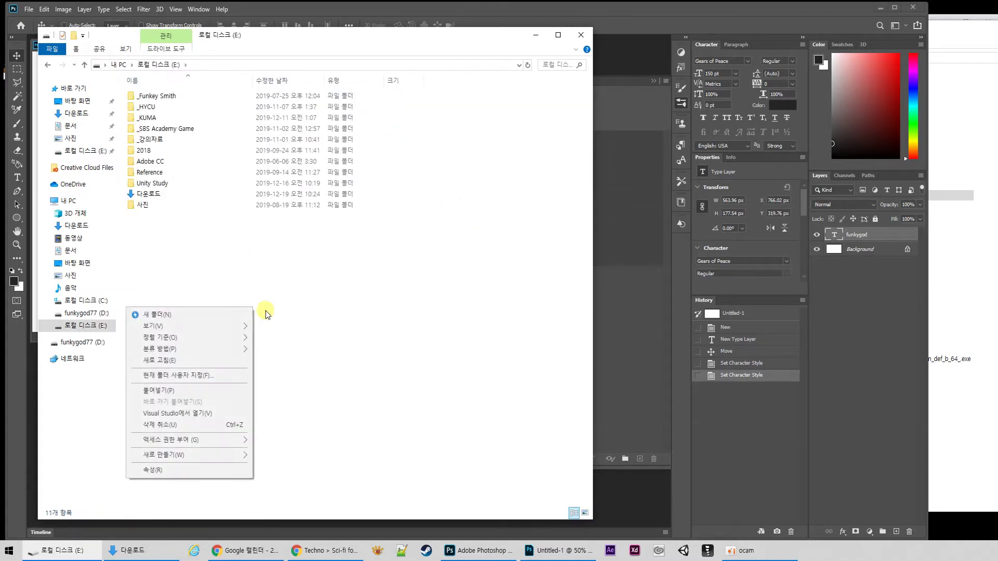
left_click(158, 390)
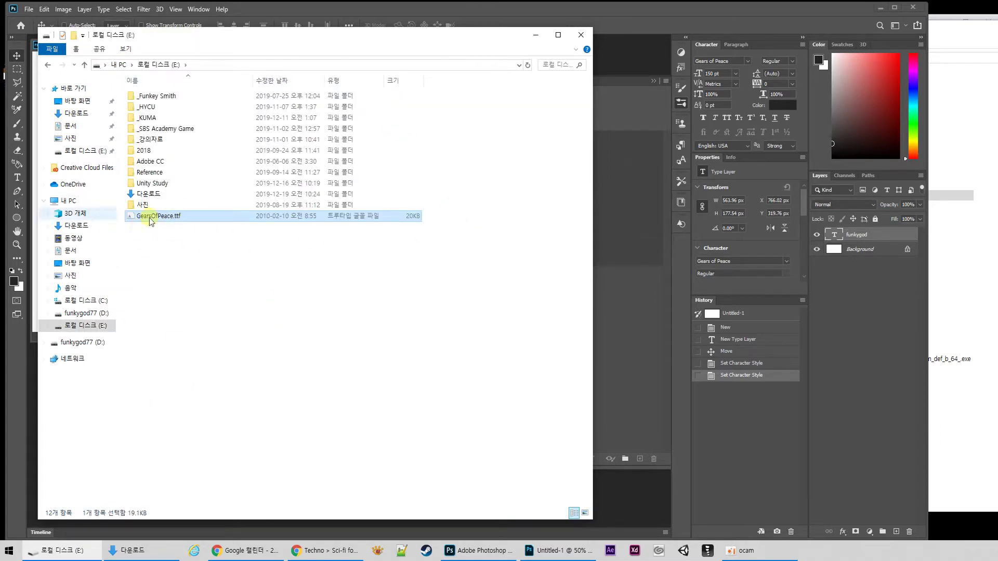
left_click(191, 254)
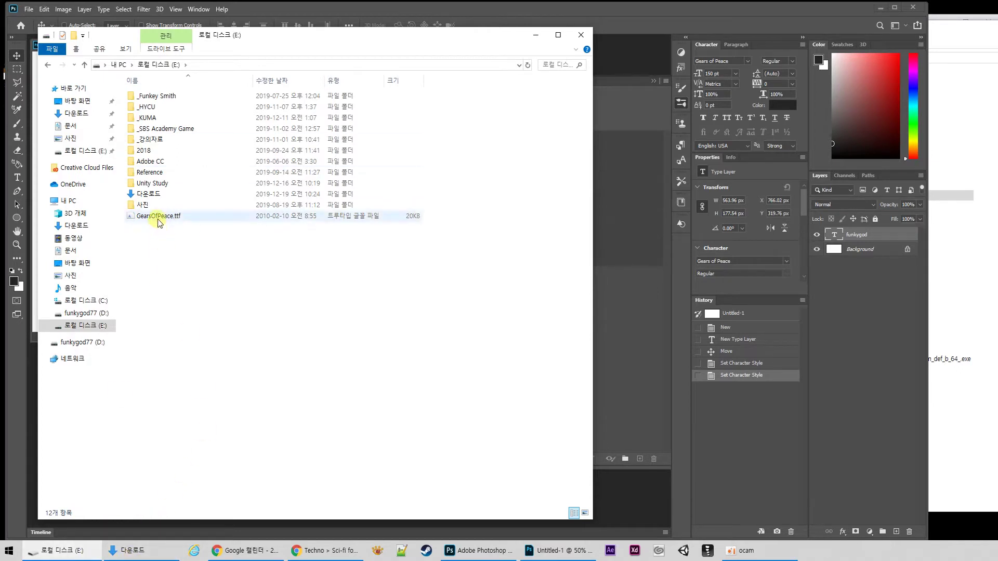
- Delete GearsOfPeace.ttf from the root of drive E: and switch back to Photoshop
left_click(159, 218)
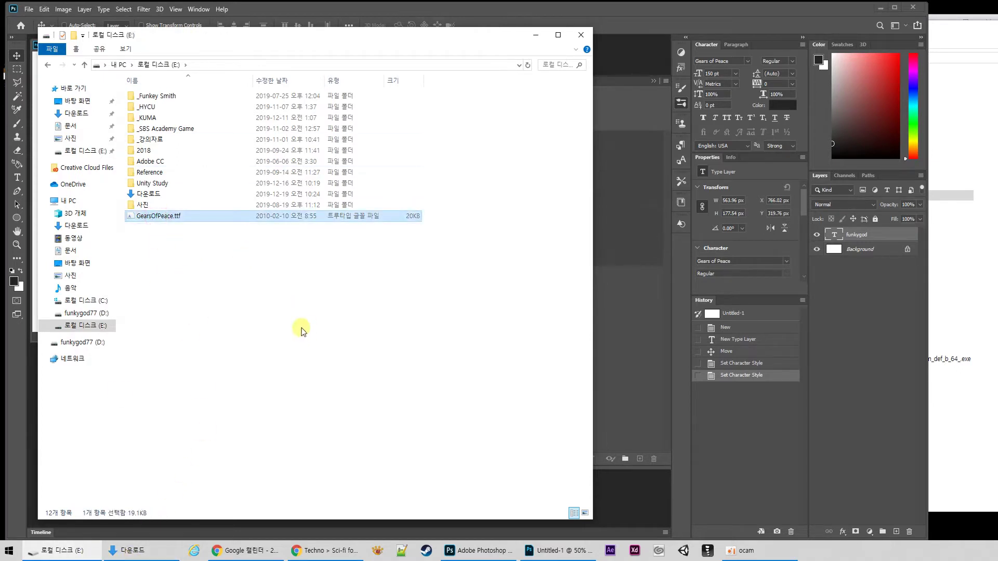
key("Delete")
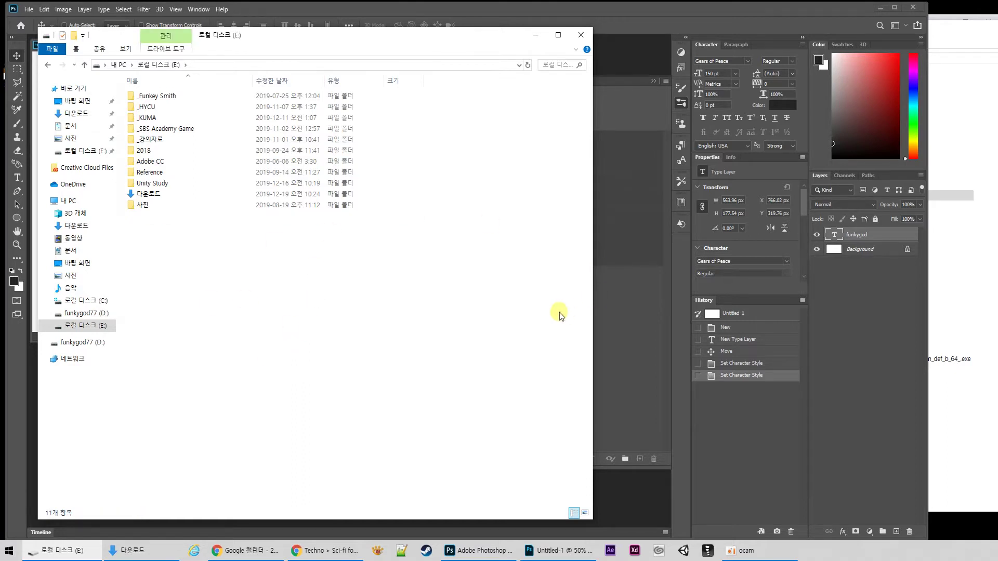
left_click(666, 21)
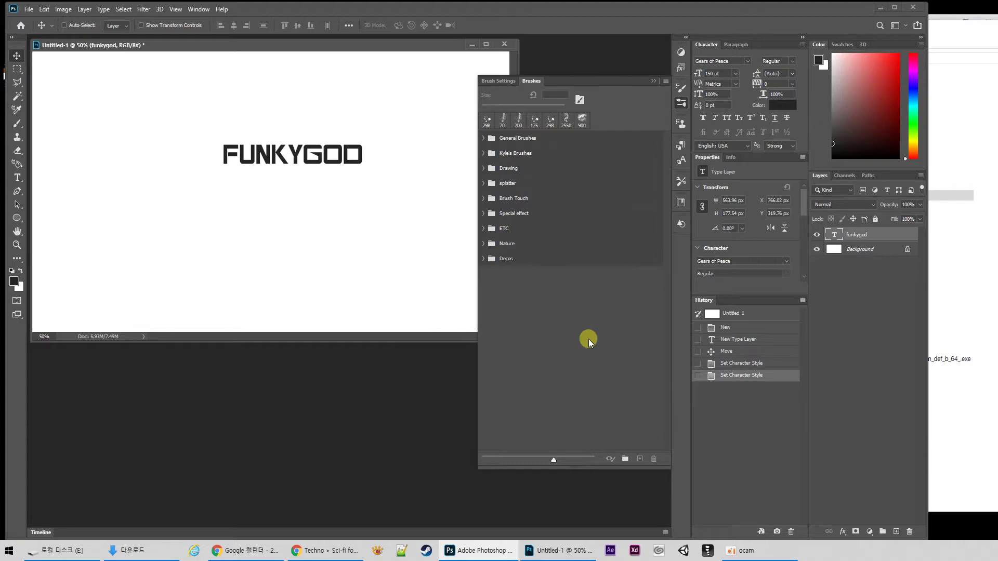
- Switch to Chrome and search Google for "한글 무료폰트" in place of the DaFont search
left_click(971, 36)
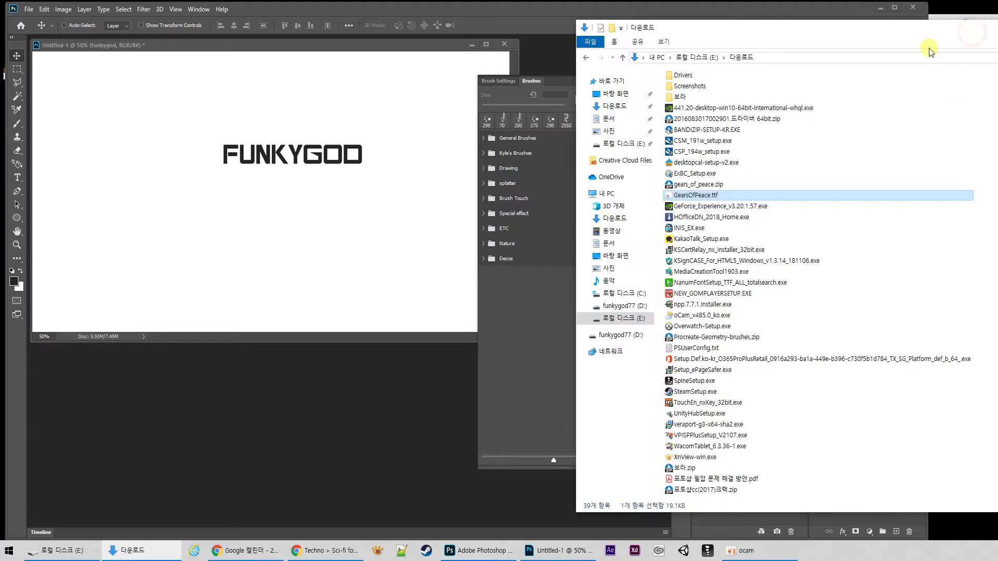
left_click(325, 551)
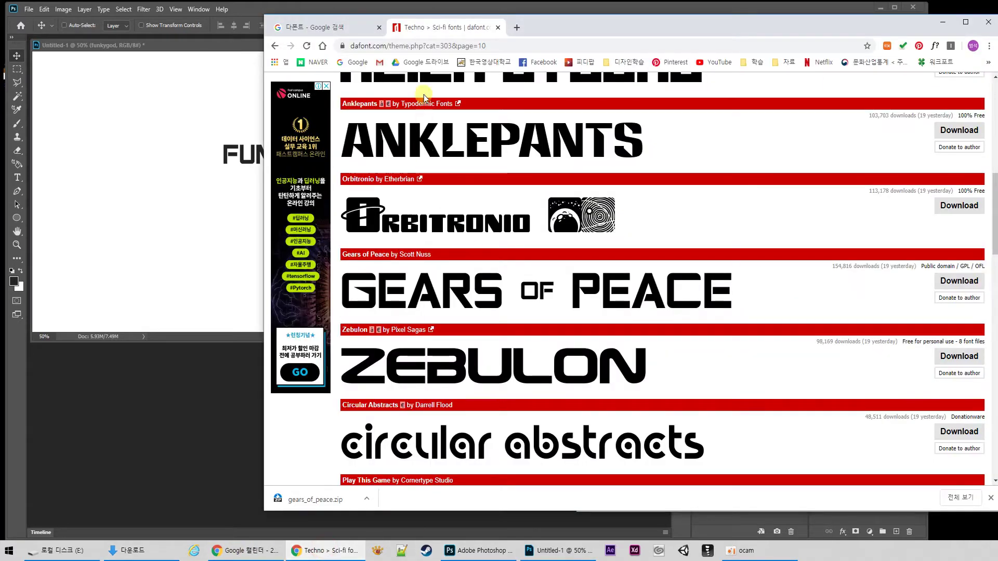
left_click(319, 27)
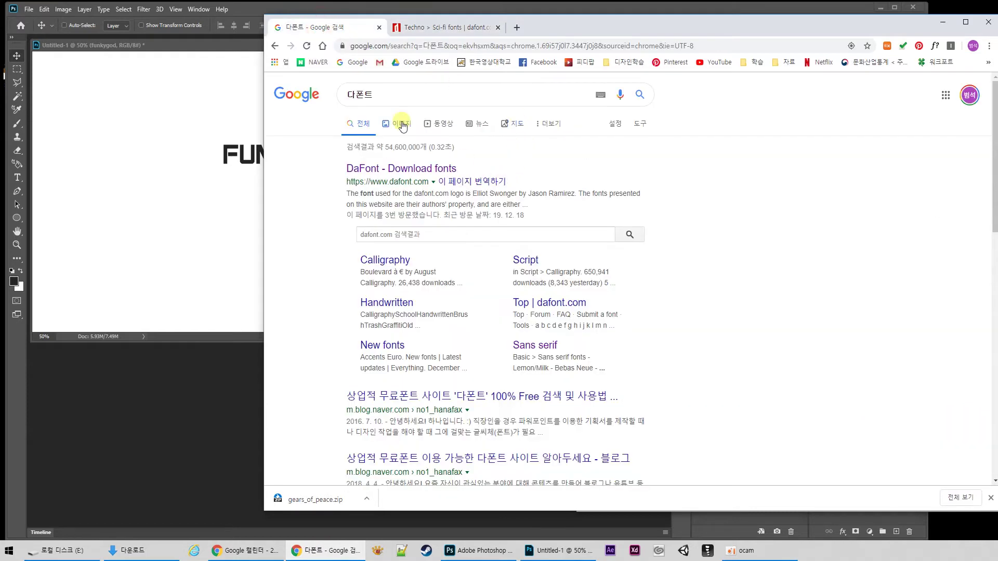
double_click(390, 96)
type("gksrmf anfyvhsxm")
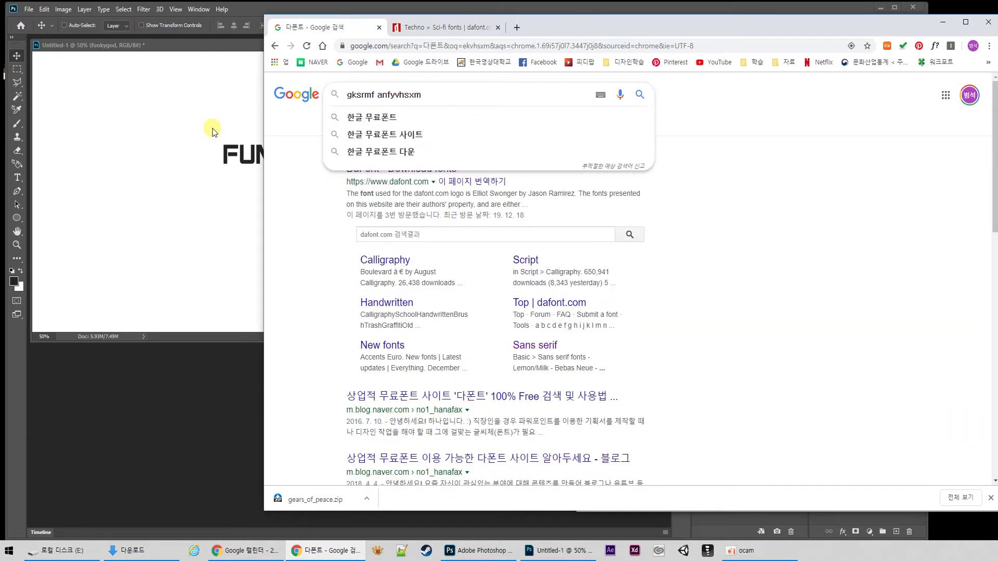
left_click(372, 117)
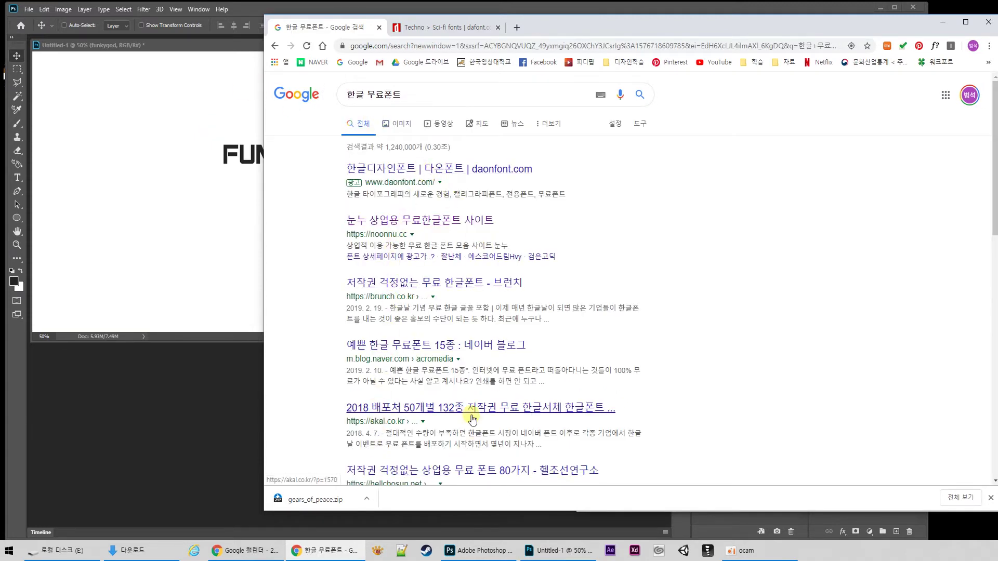
- Open the 눈누 (noonnu.cc) free Korean font site from the results and browse its recommended fonts
left_click(409, 222)
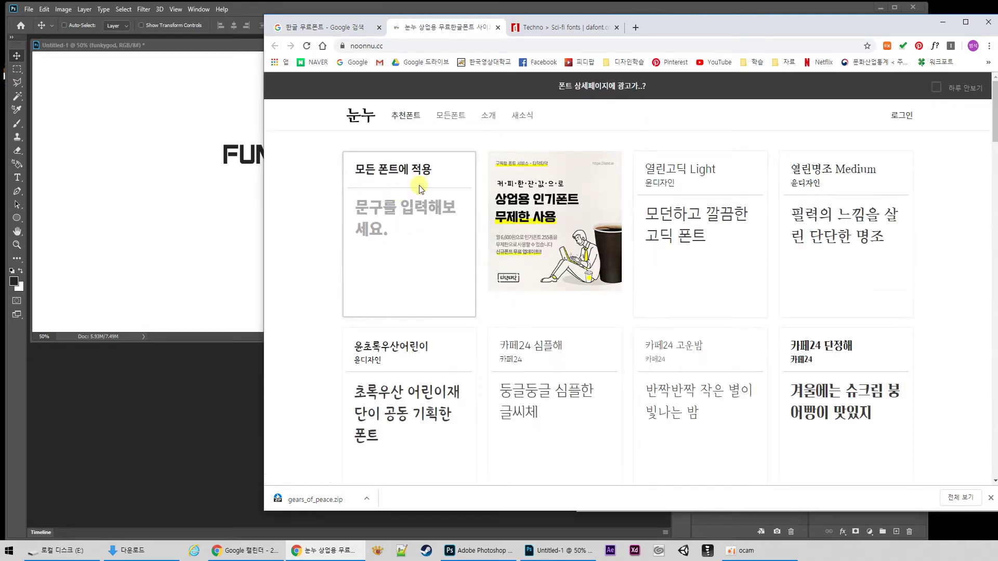
scroll(762, 188, "down", 3)
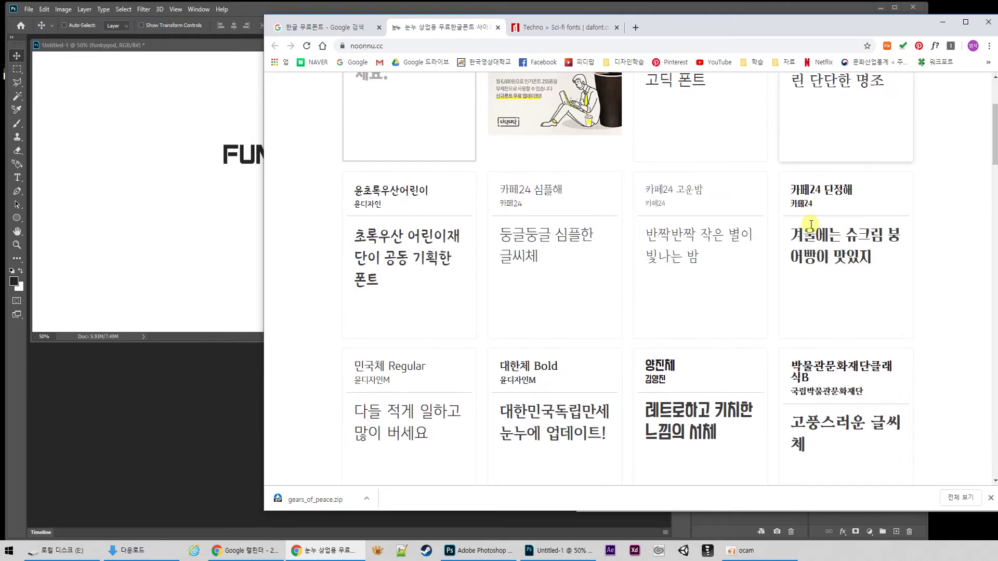
scroll(723, 322, "down", 3)
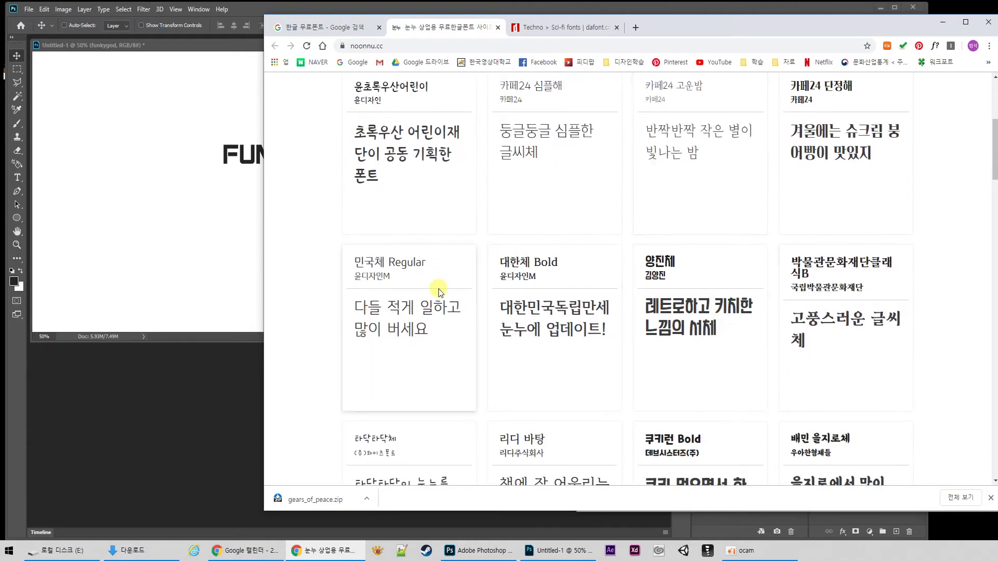
scroll(439, 288, "down", 1)
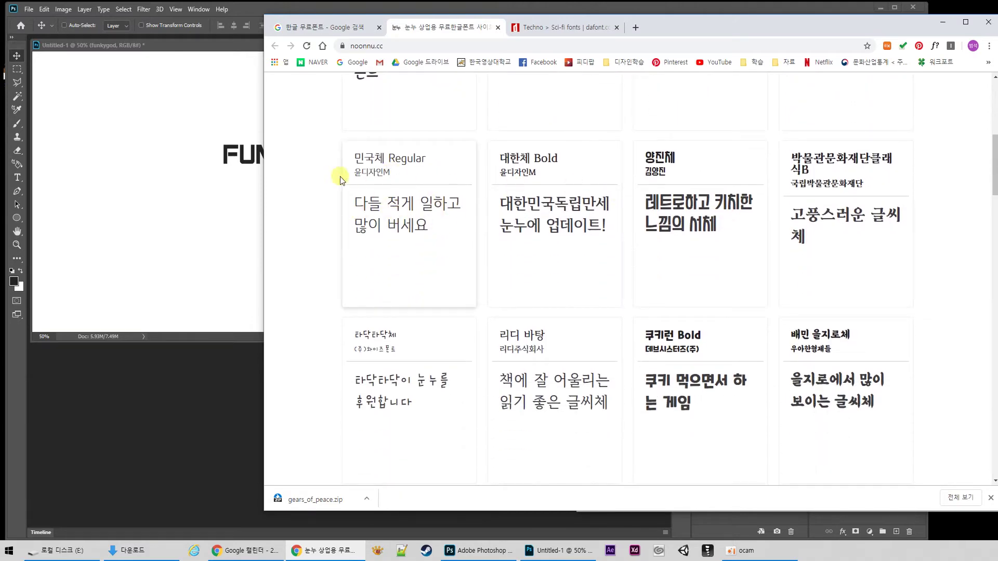
scroll(695, 238, "down", 4)
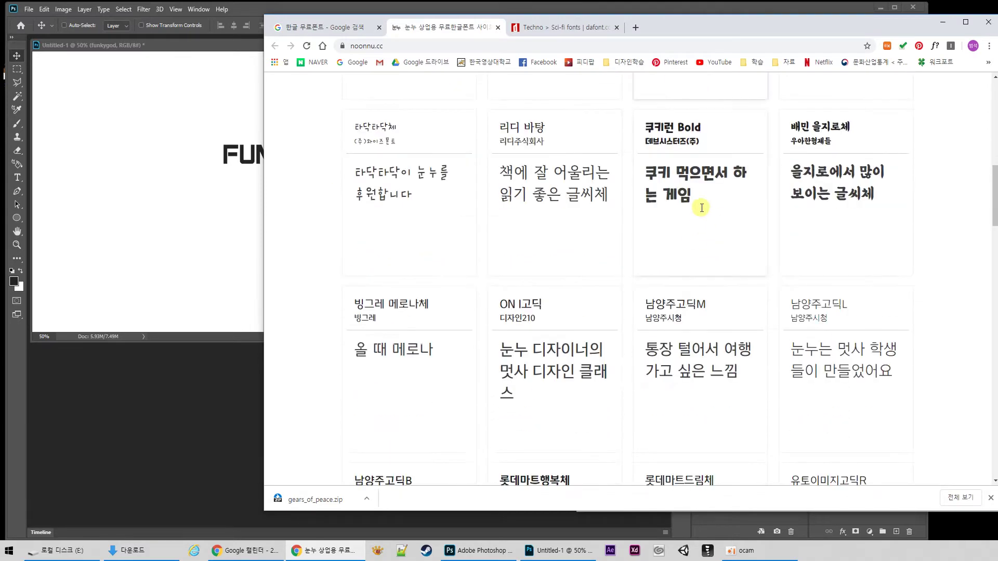
scroll(728, 228, "down", 3)
scroll(708, 205, "up", 5)
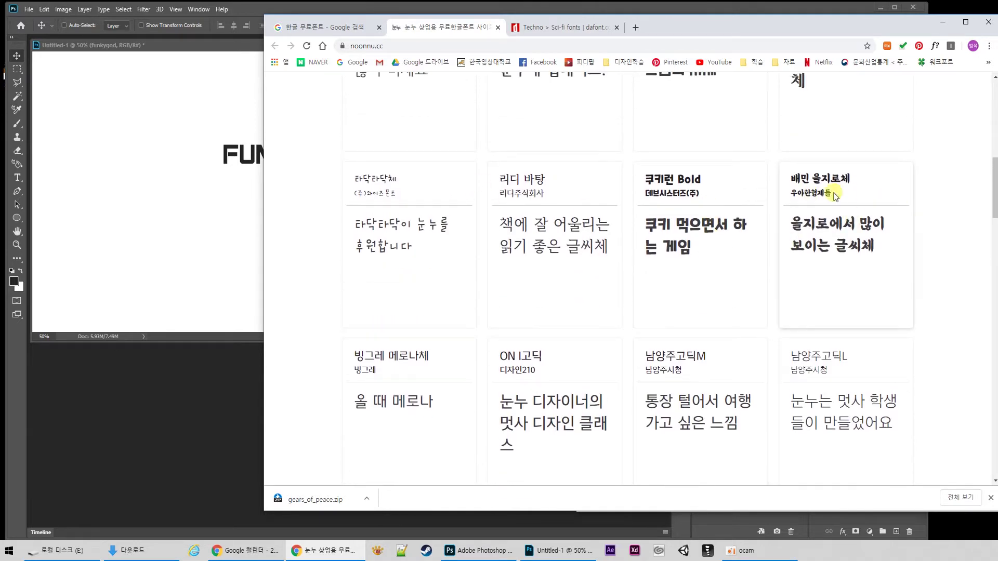
- Download the Windows version of the 배민 을지로체 font from its publisher's page and show the file in its folder
left_click(821, 180)
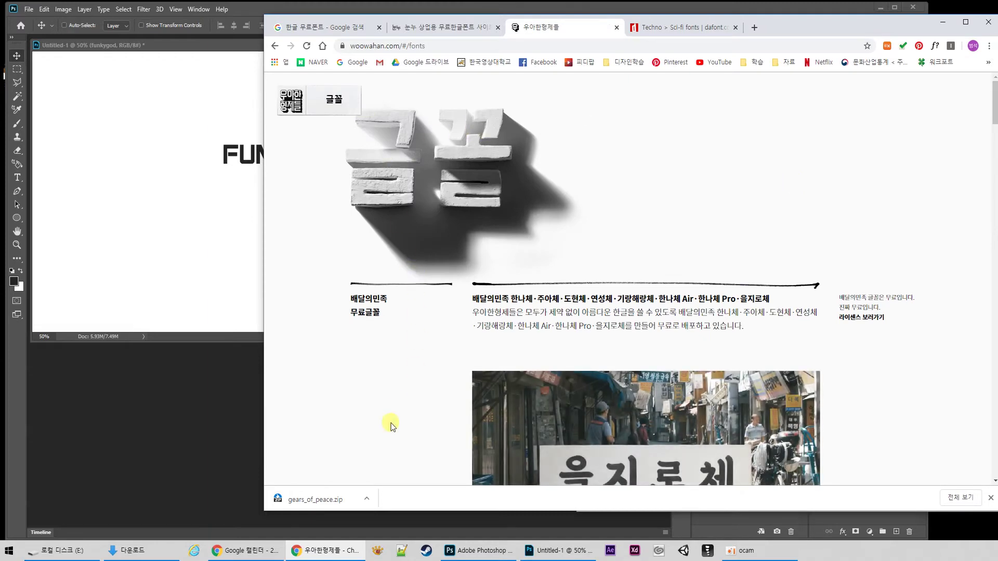
scroll(799, 293, "down", 10)
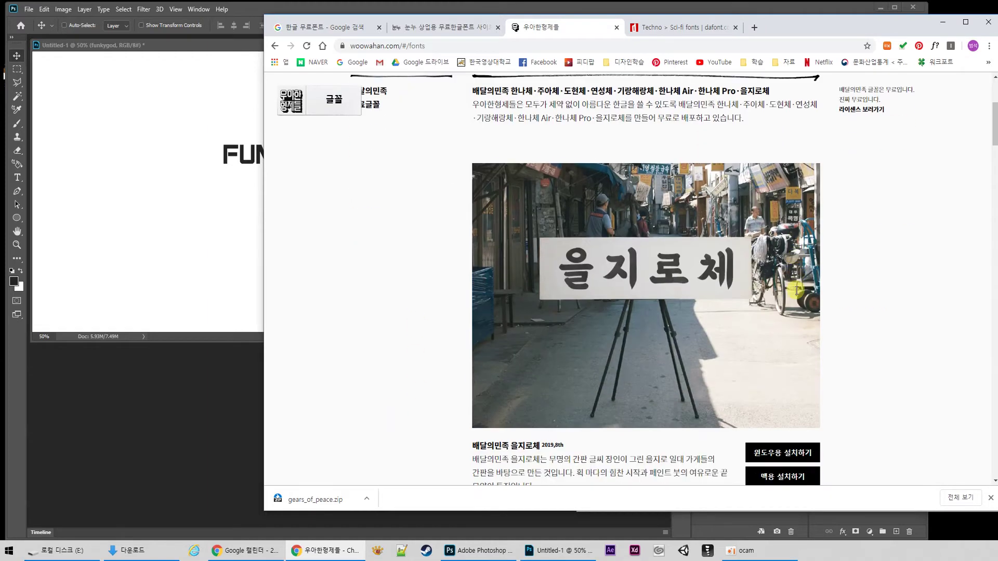
left_click(787, 141)
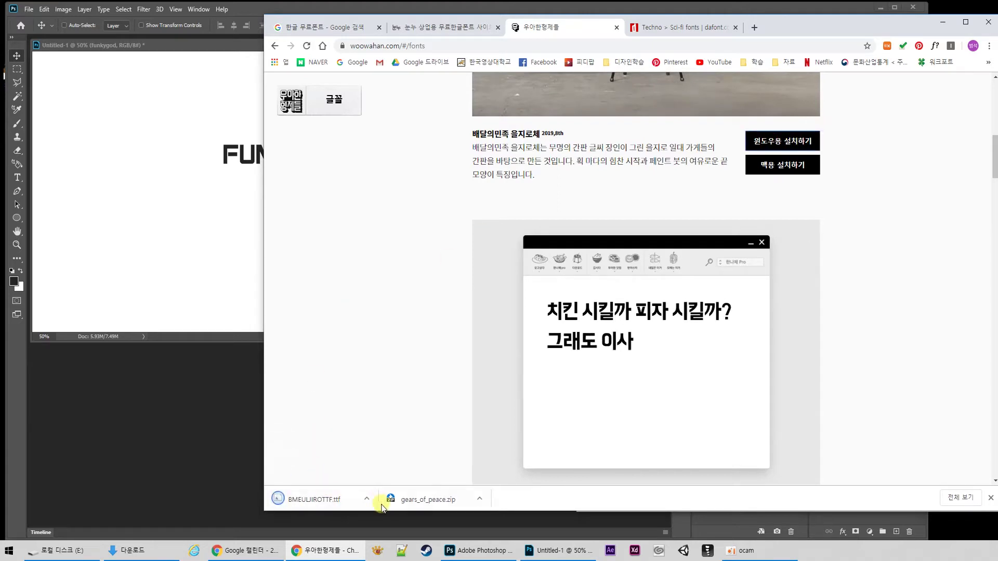
left_click(366, 499)
left_click(393, 463)
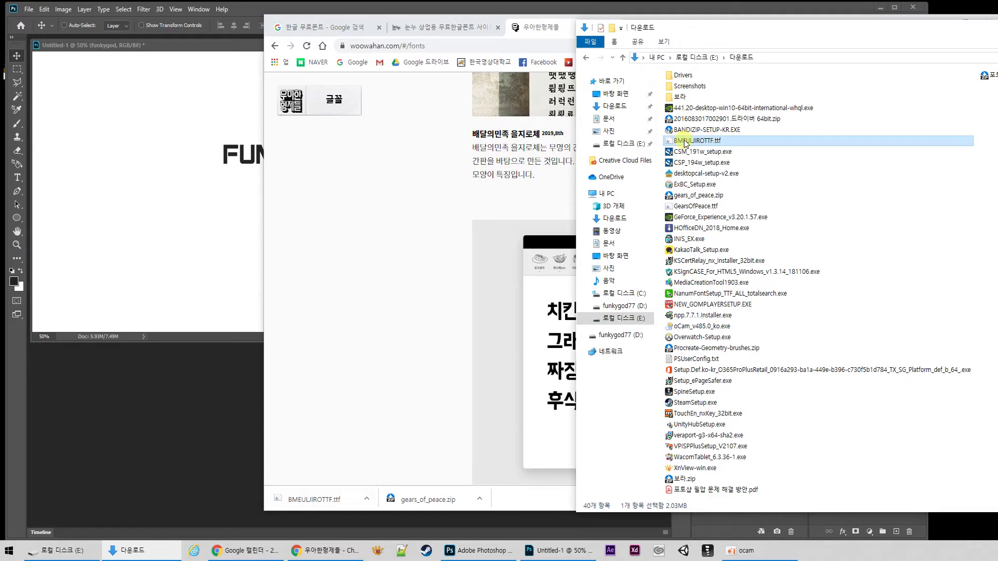
- Install BMEULJIROTTF.ttf by moving it from the downloads folder into C:\Windows\Fonts, and look through the installed fonts
left_click(56, 551)
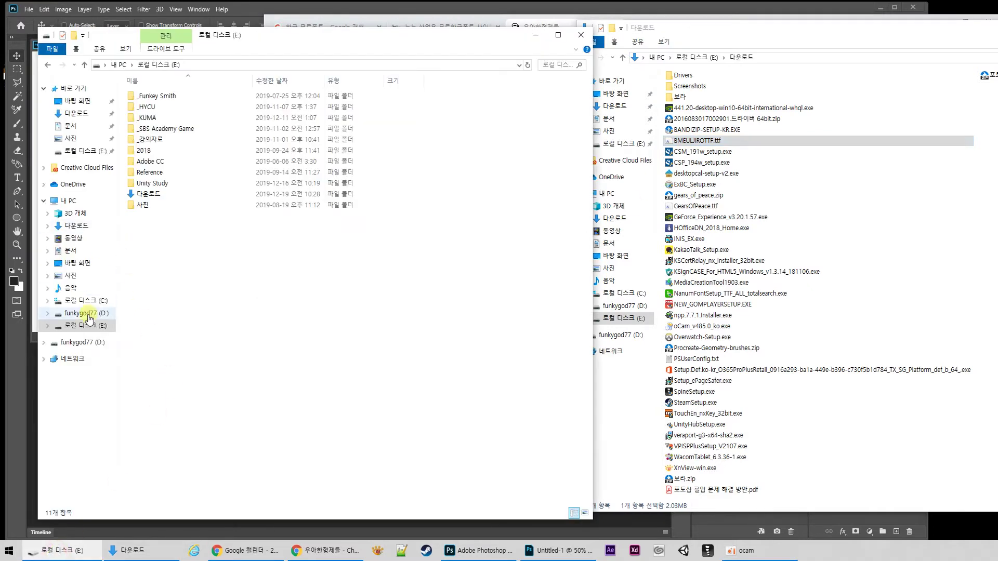
left_click(84, 301)
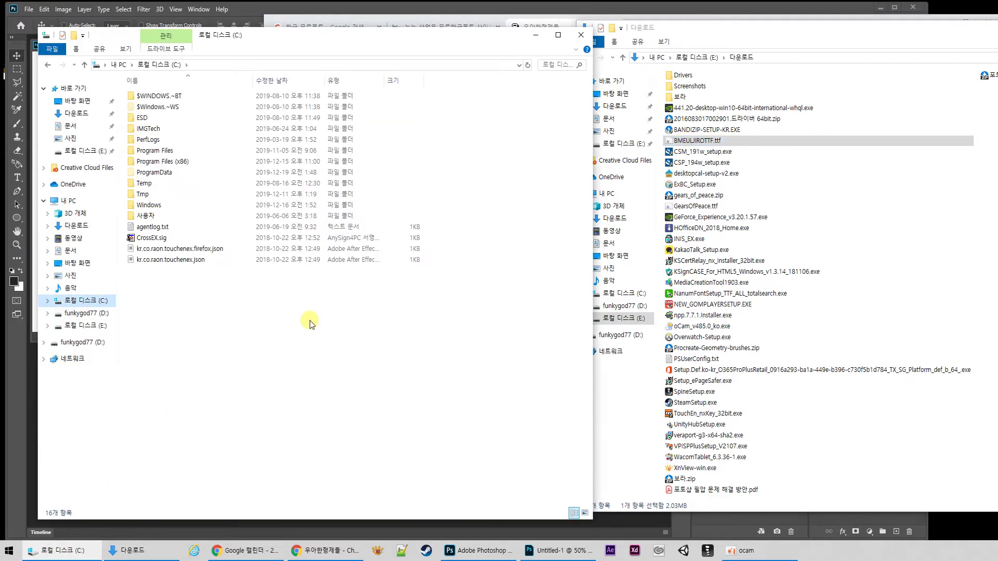
left_click(150, 206)
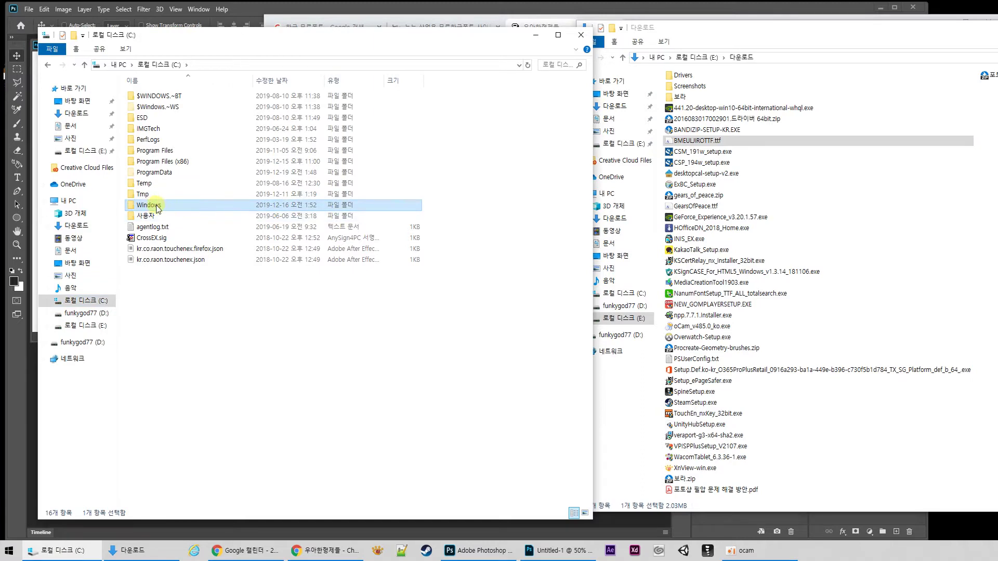
double_click(156, 207)
left_click(150, 303)
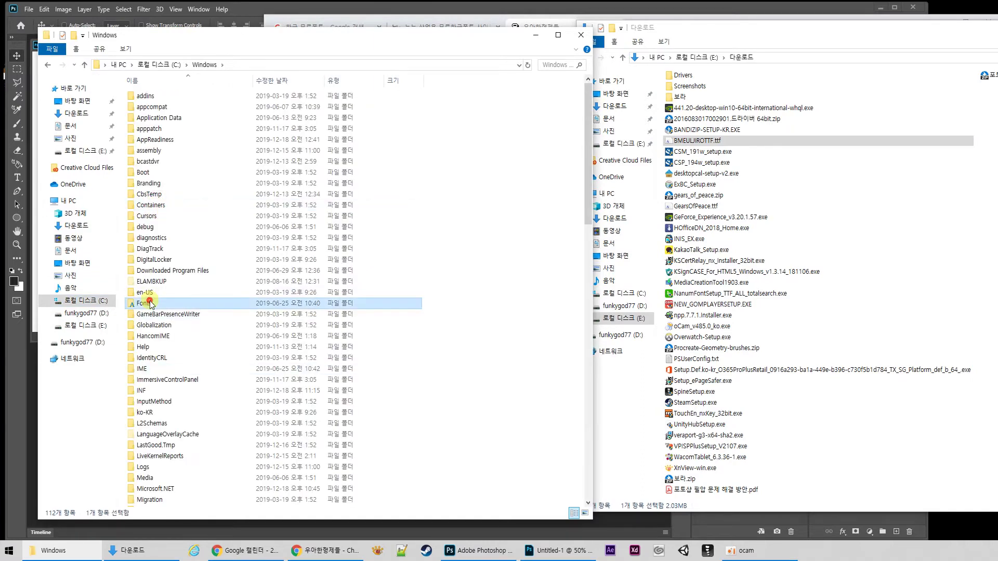
double_click(150, 303)
left_click_drag(699, 141, 421, 215)
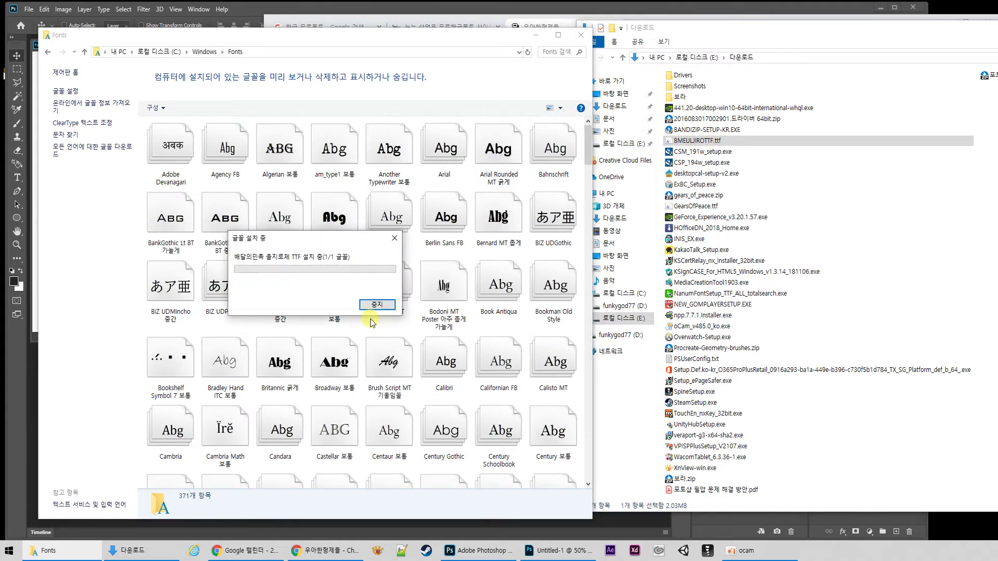
scroll(390, 275, "down", 12)
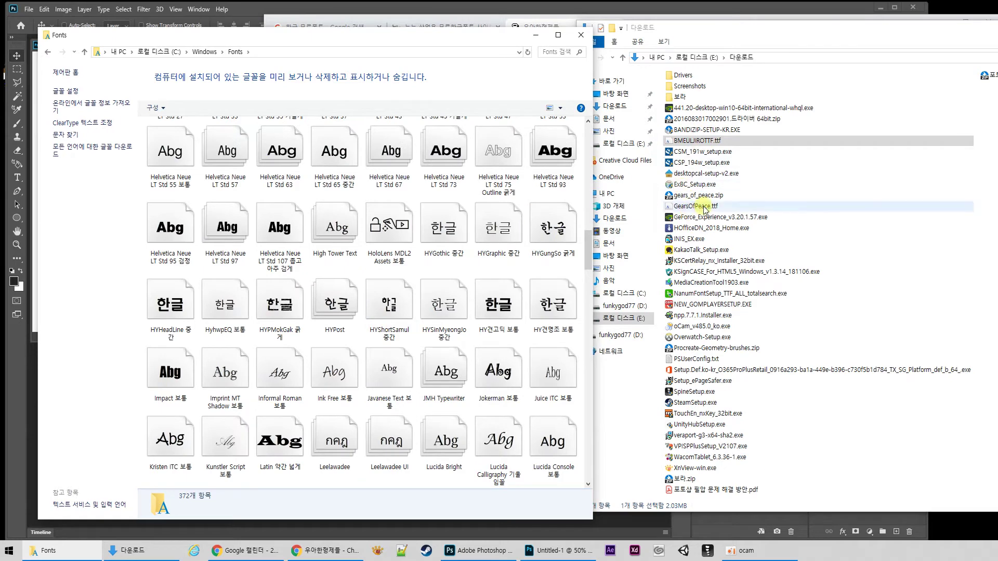
- Move BMEULJIROTTF.ttf and GearsOfPeace.ttf from the downloads folder into the Fonts\기타폰트 folder on drive D:
left_click(688, 207, "ctrl")
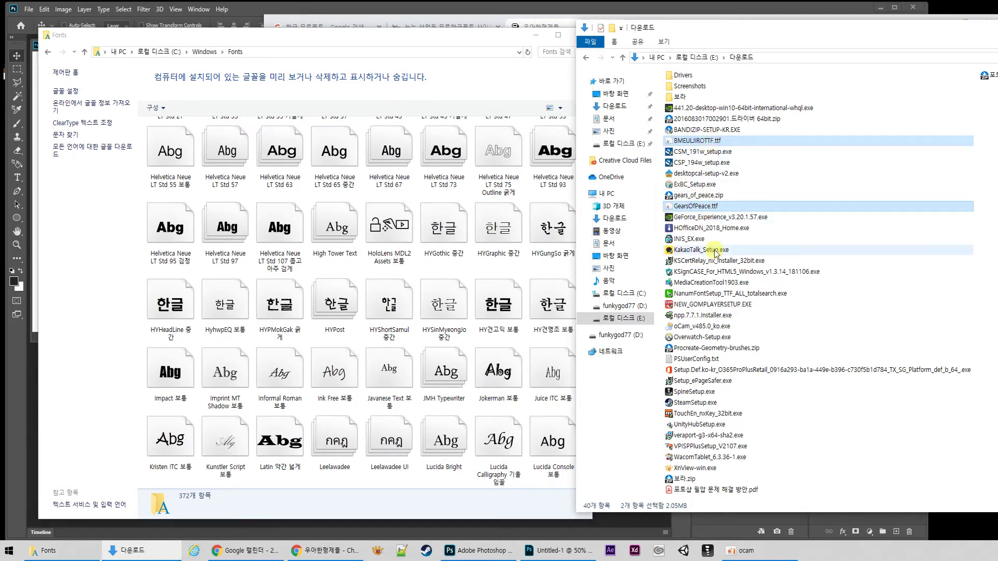
right_click(711, 147)
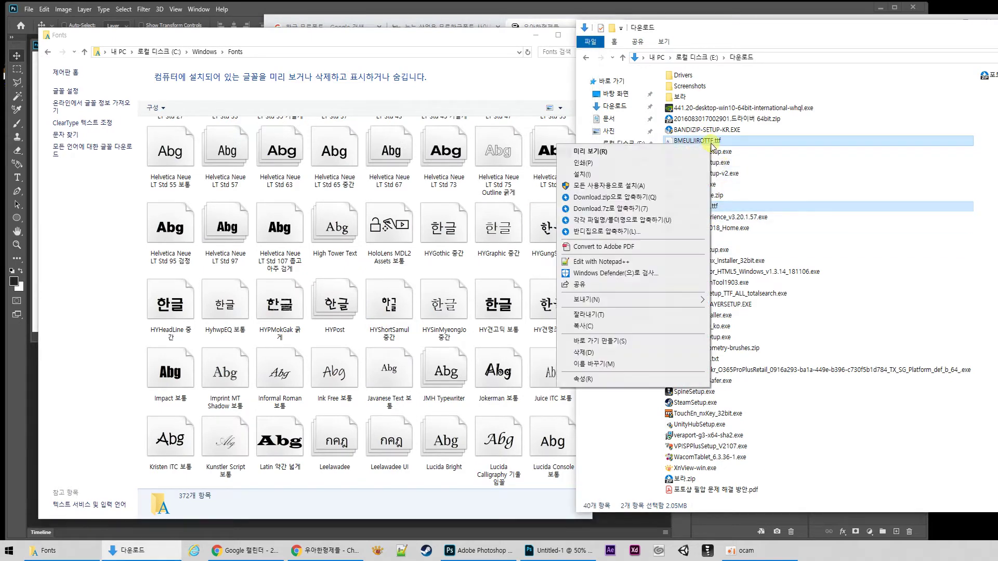
left_click(583, 314)
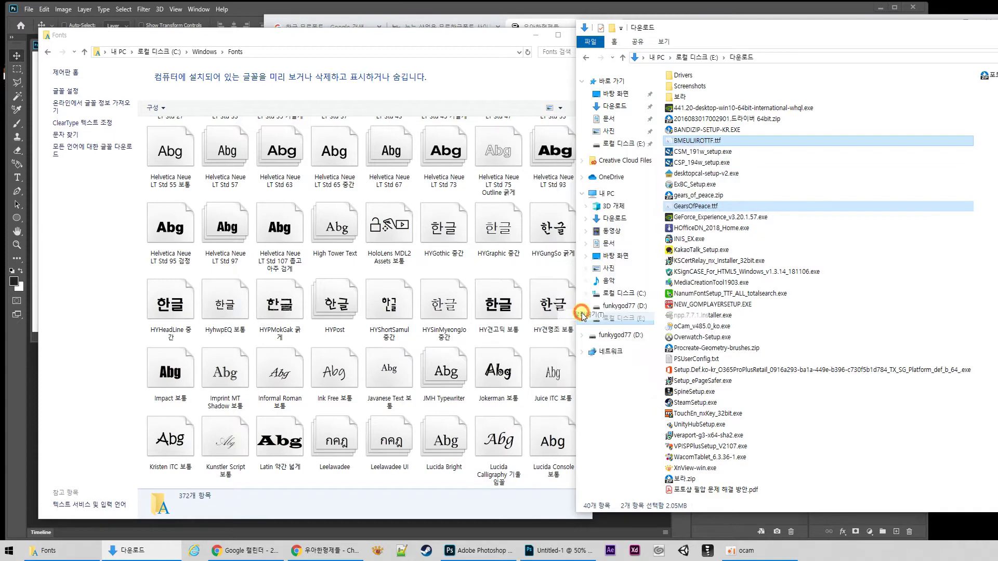
left_click(615, 308)
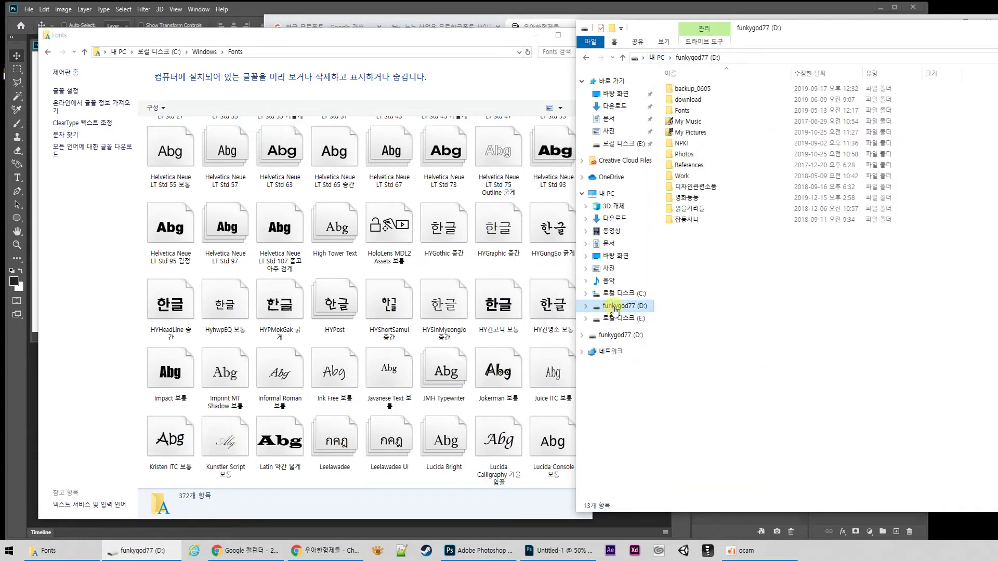
left_click(686, 168)
left_click(688, 112)
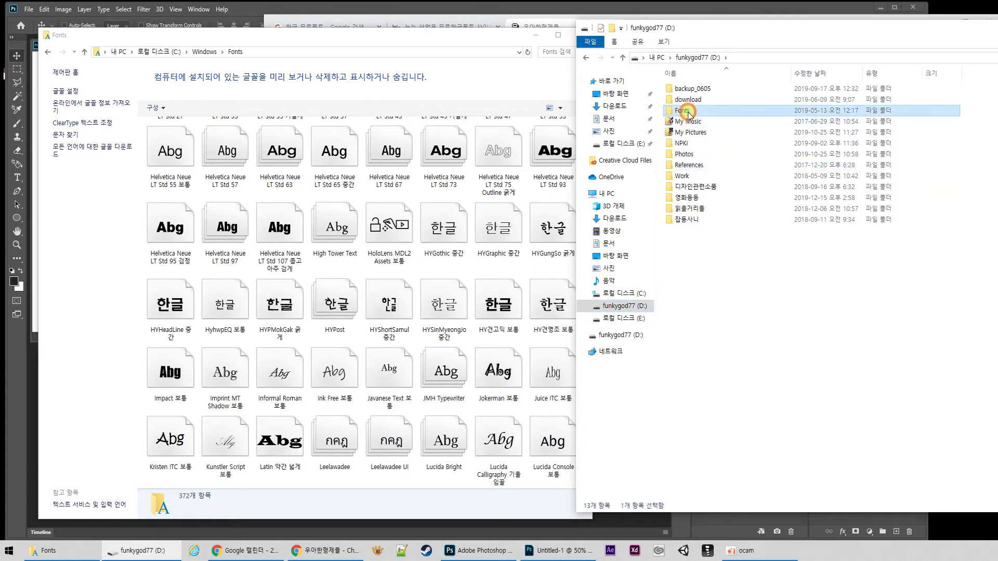
double_click(696, 114)
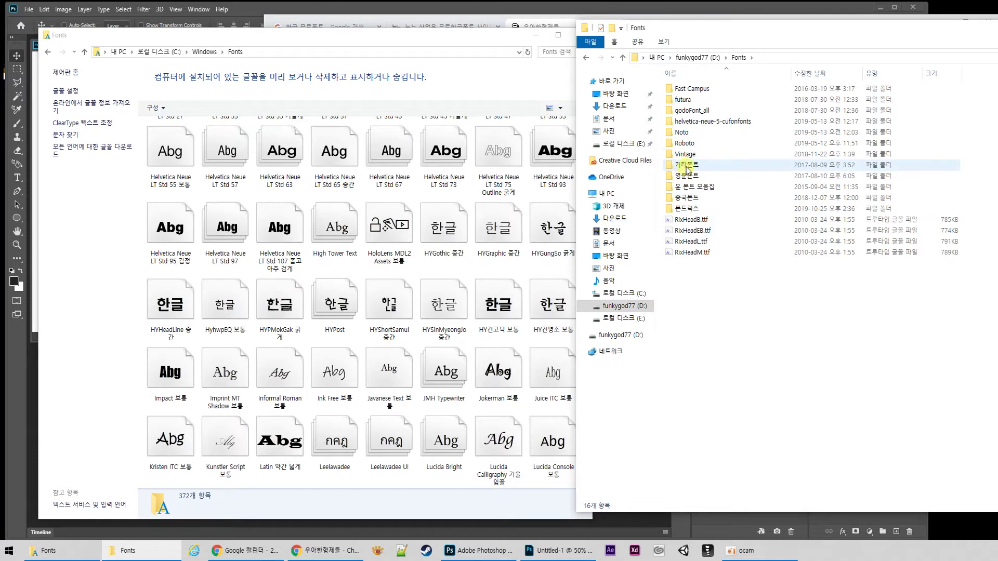
left_click(689, 166)
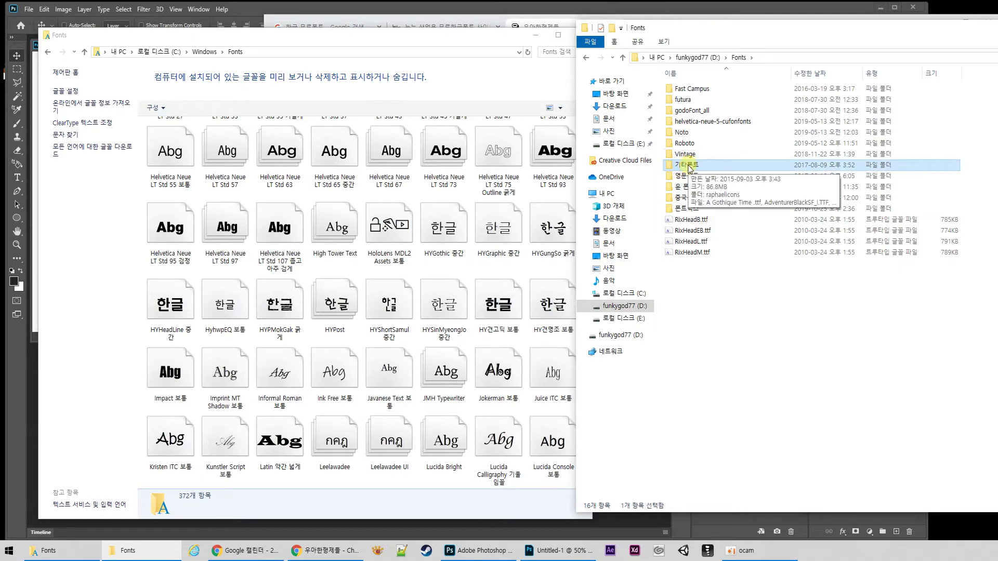
double_click(689, 166)
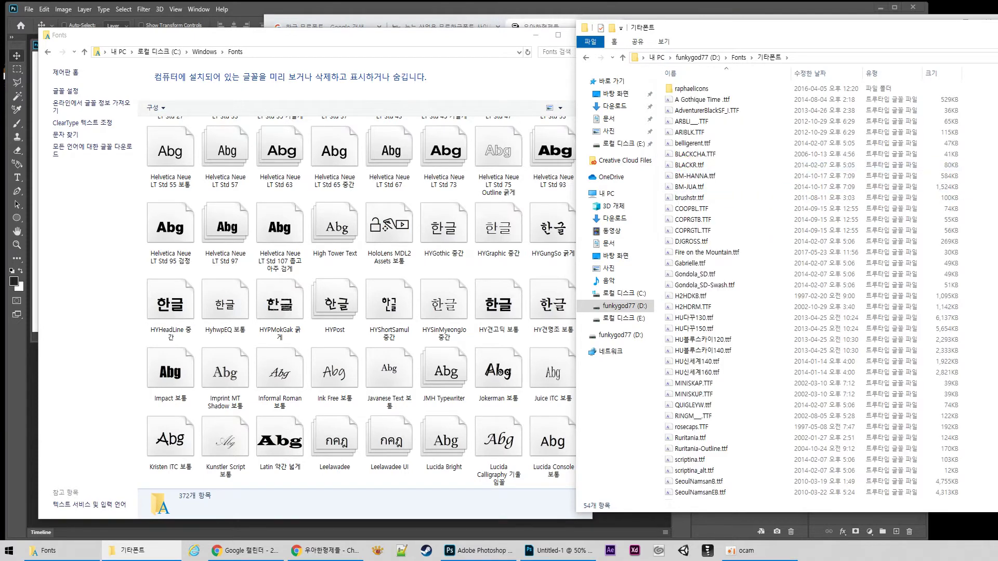
right_click(894, 199)
left_click(931, 280)
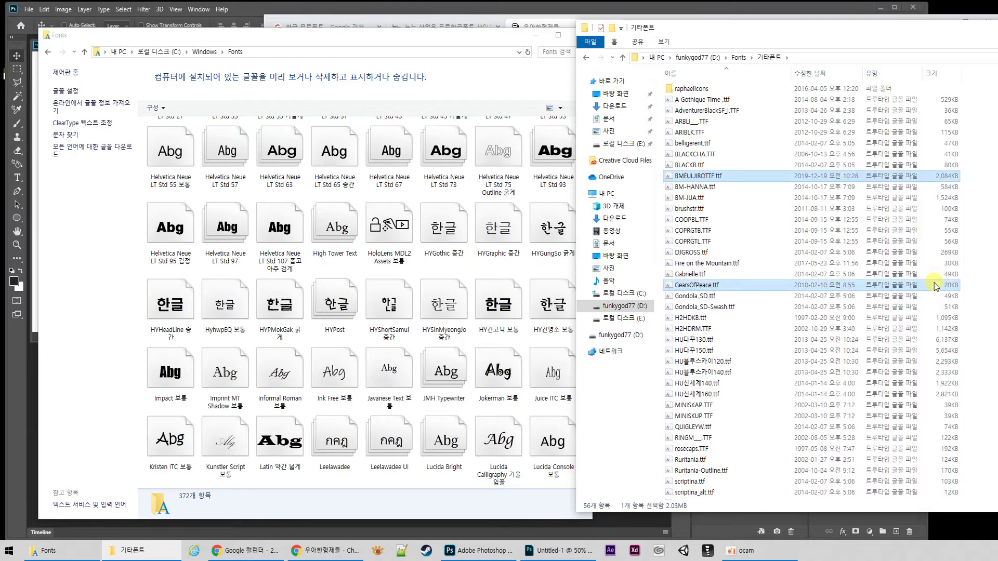
scroll(728, 286, "down", 6)
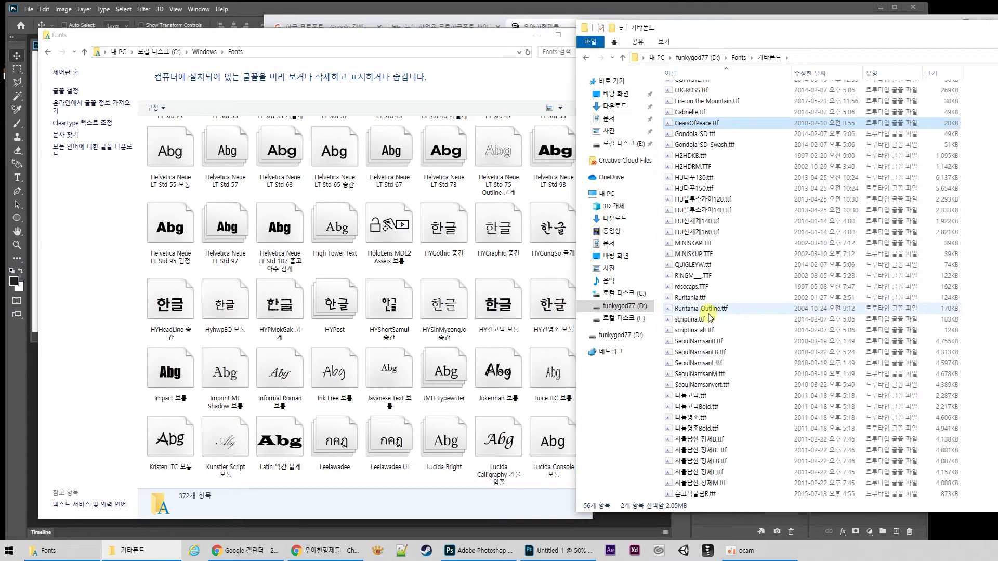
scroll(708, 320, "up", 6)
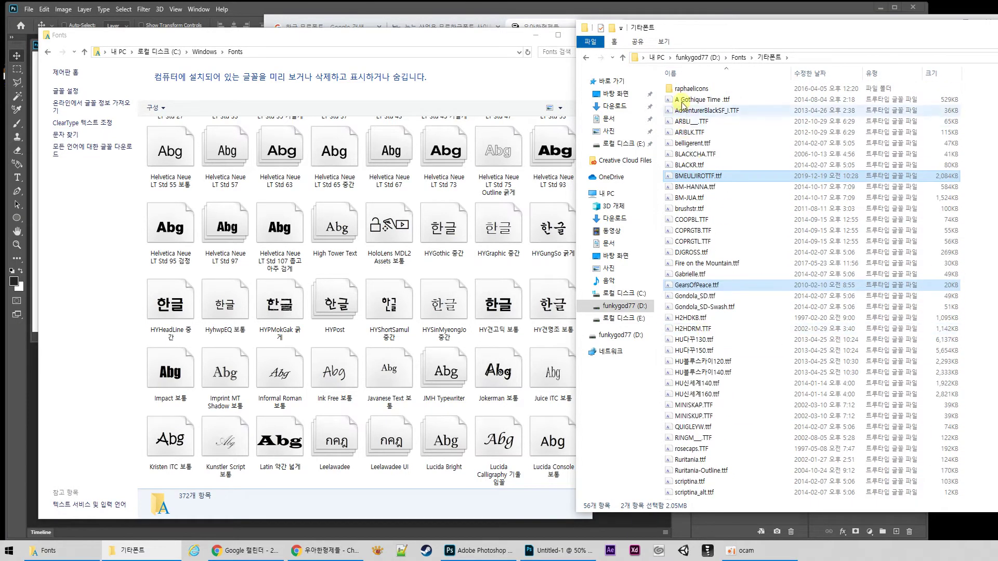
- Return to the Fonts folder on drive D:, and close both it and the Windows Fonts folder
left_click(737, 59)
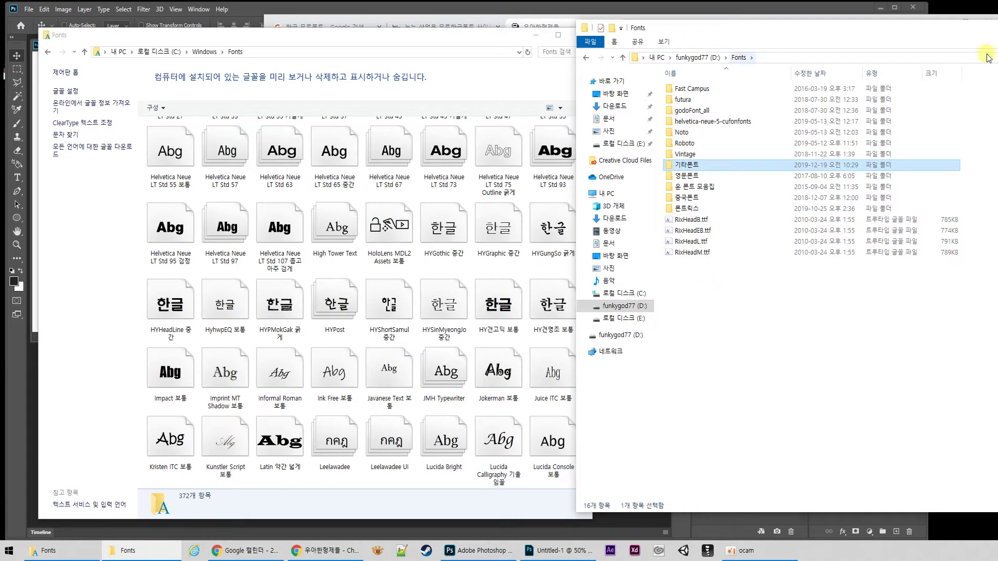
key("alt+F4")
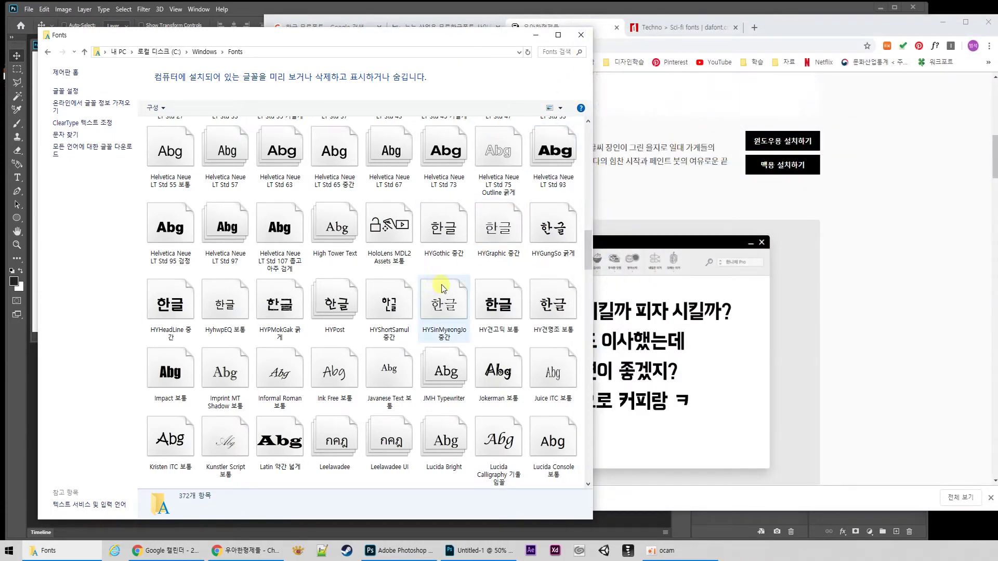
left_click(580, 35)
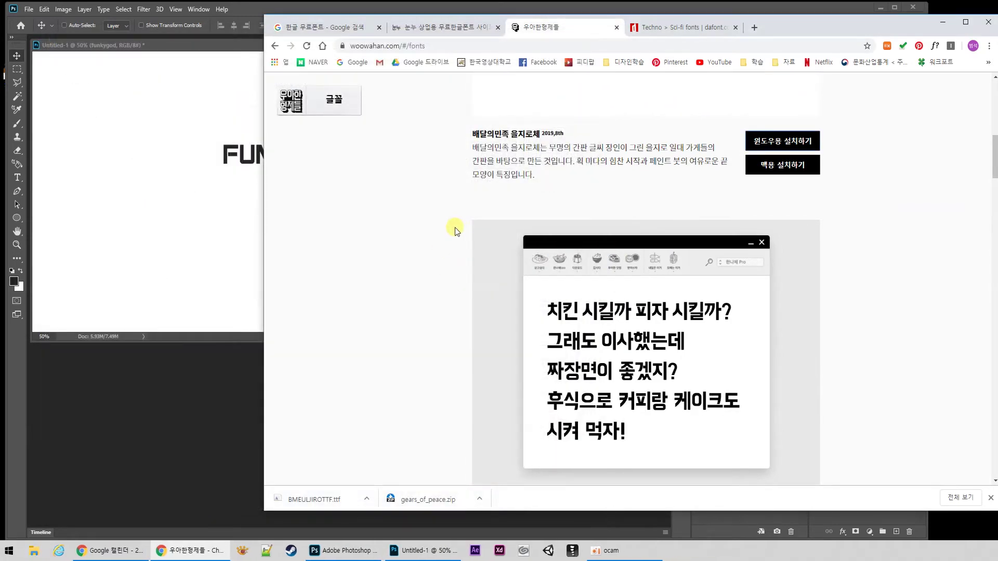
- Close the publisher's 배민 을지로체 page and look through the free Korean fonts listed on 눈누
scroll(678, 245, "up", 10)
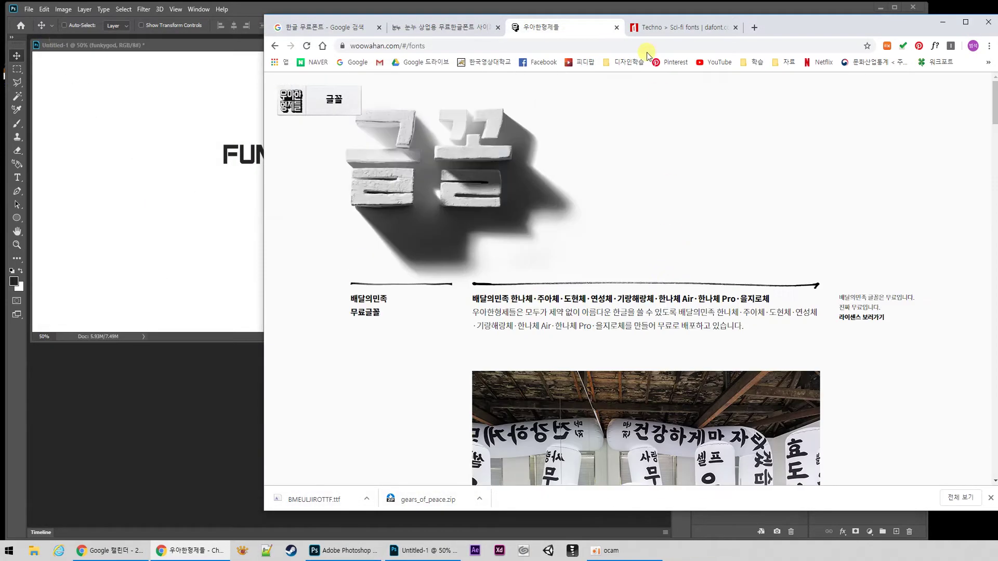
left_click(616, 27)
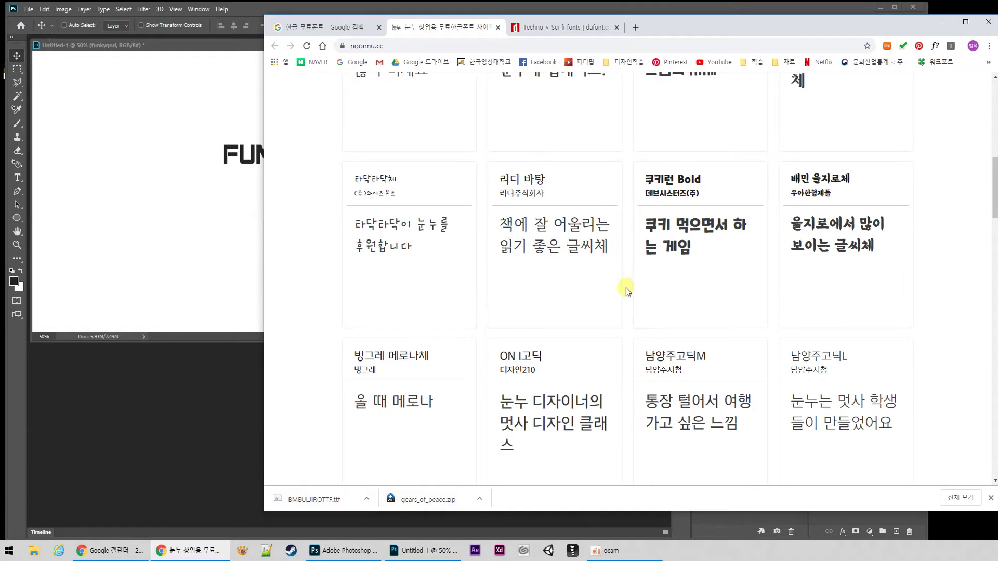
scroll(629, 287, "up", 6)
scroll(629, 287, "down", 13)
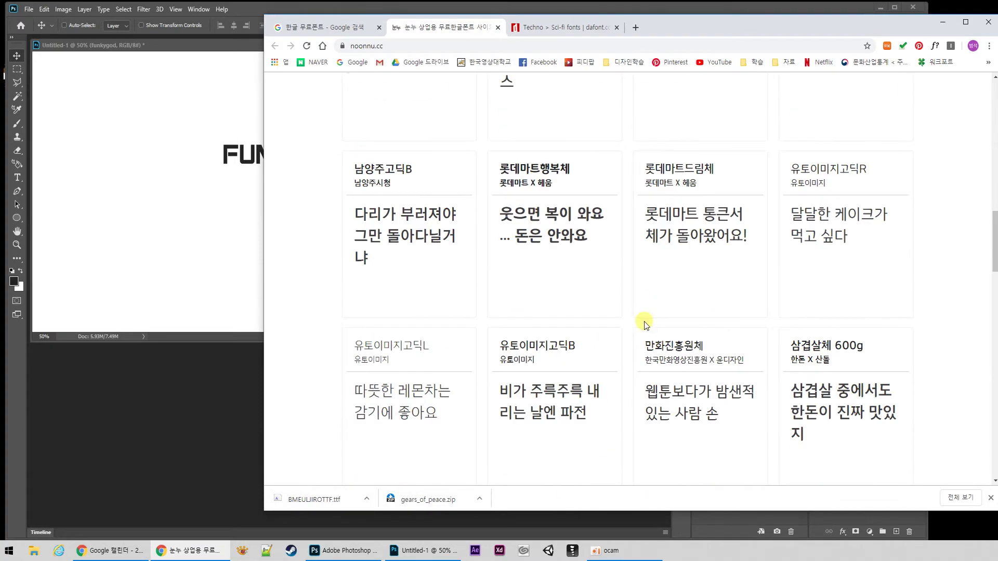
scroll(645, 325, "down", 10)
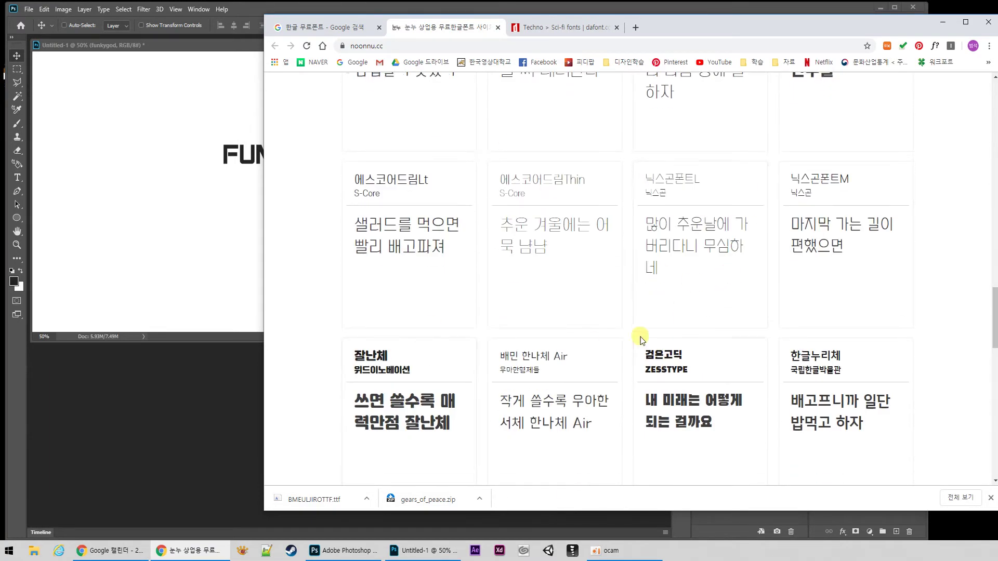
scroll(468, 337, "up", 15)
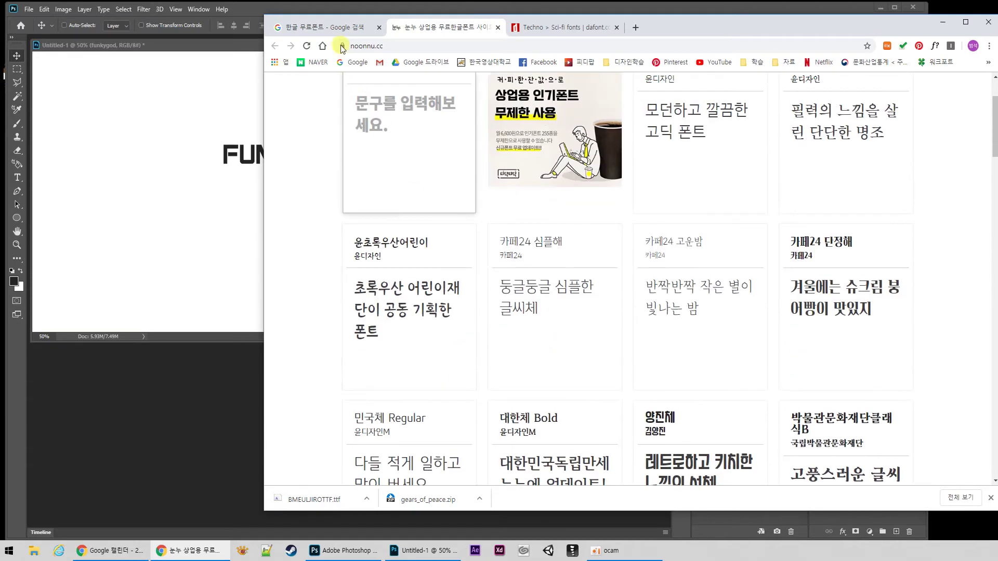
- Search Google for "구글폰트" in place of "한글 무료폰트" and open the Google Fonts site from the results
left_click(373, 36)
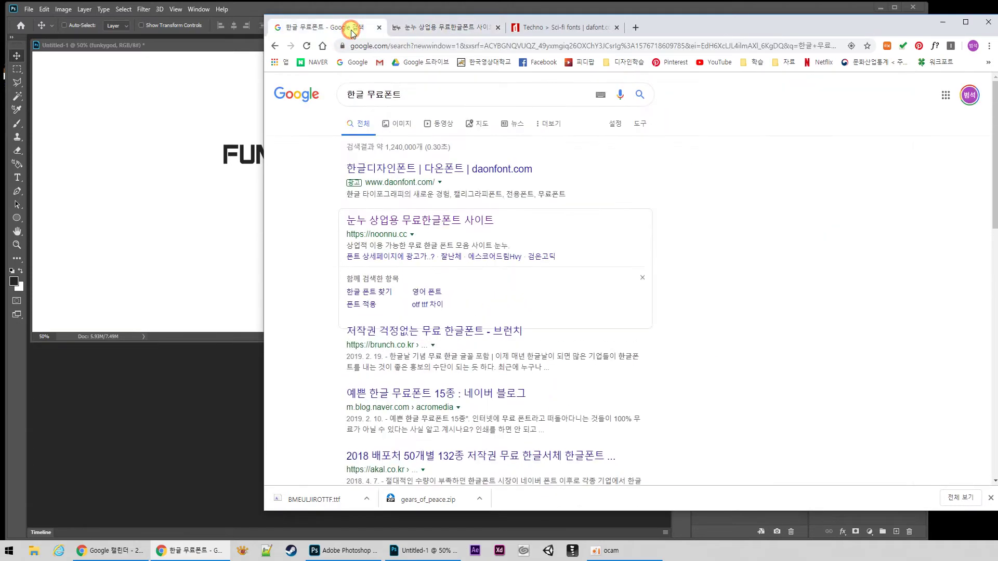
triple_click(410, 94)
key("BackSpace")
key("BackSpace")
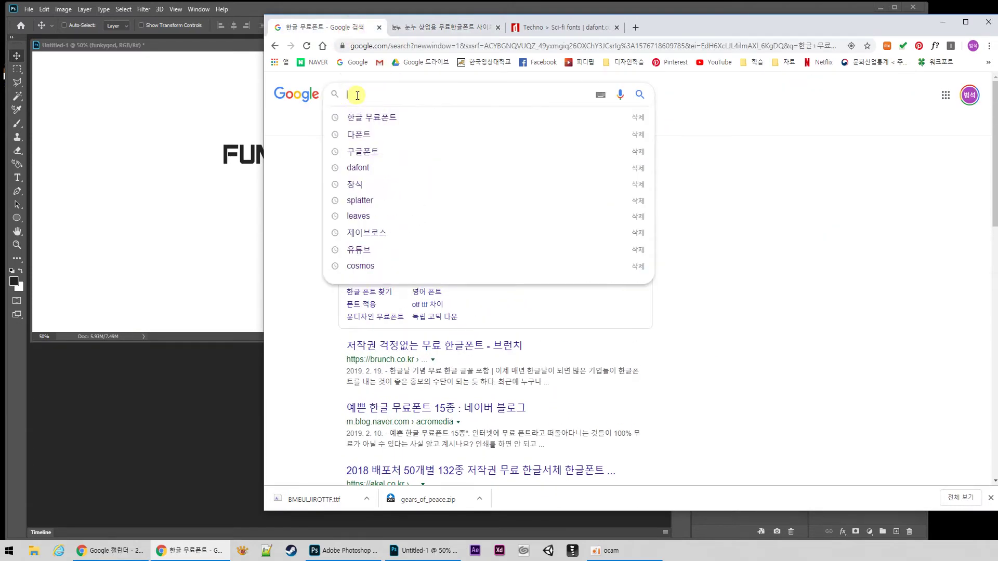
type("구글폰")
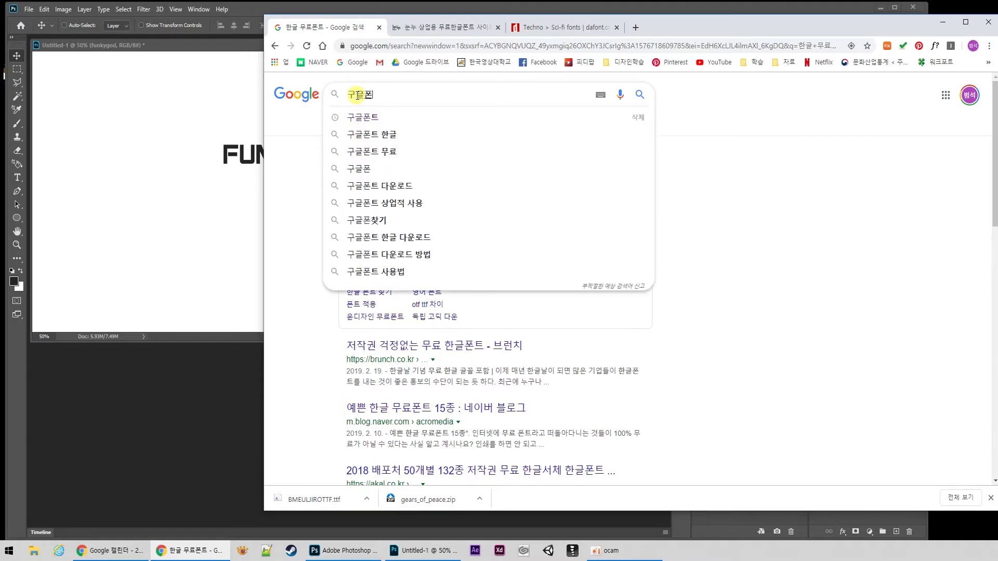
type("트")
key("Return")
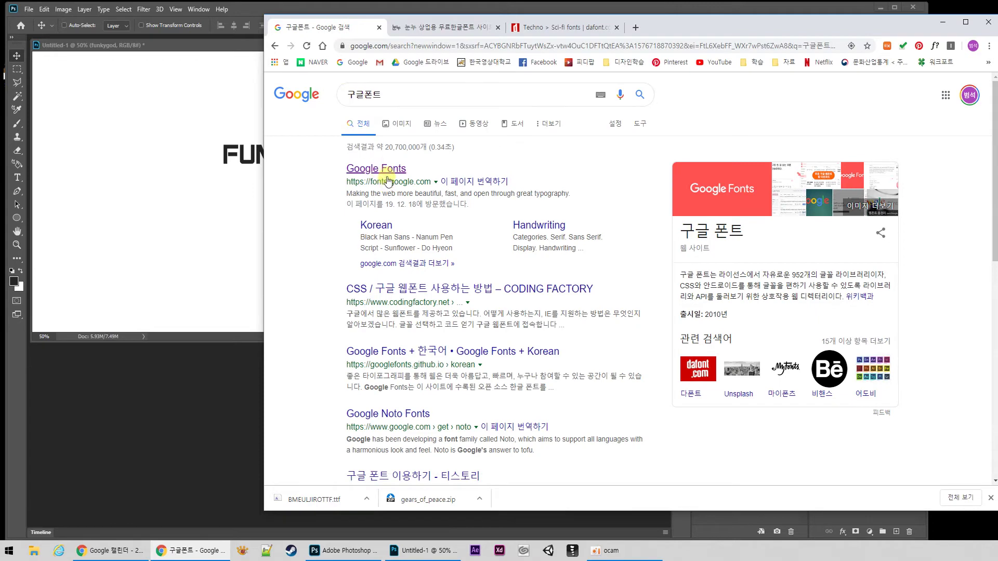
left_click(389, 170)
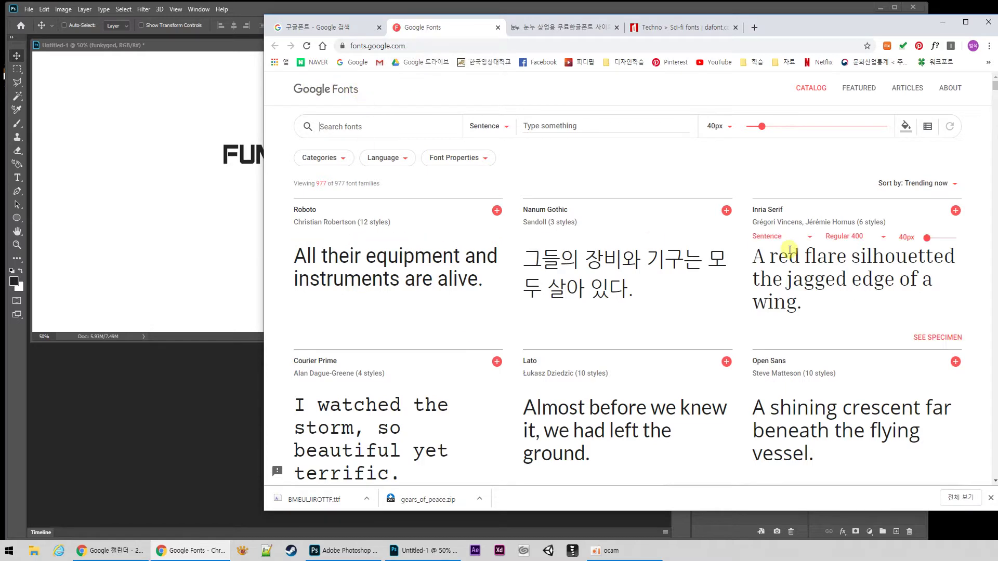
- Examine the Korean and Latin font families in the Google Fonts catalog for one to download
scroll(564, 305, "down", 5)
scroll(759, 275, "down", 8)
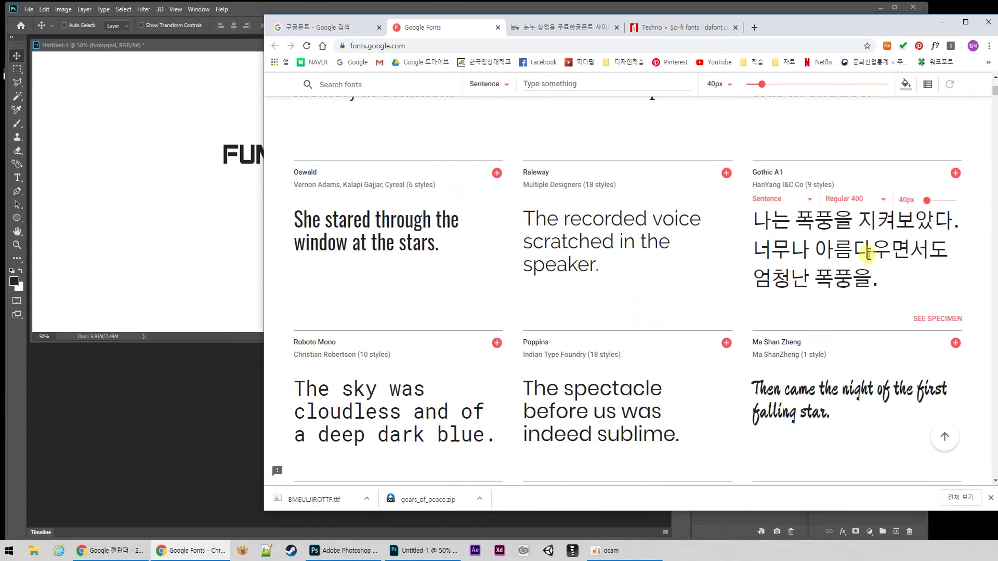
scroll(676, 366, "down", 6)
scroll(728, 312, "up", 6)
scroll(721, 312, "up", 10)
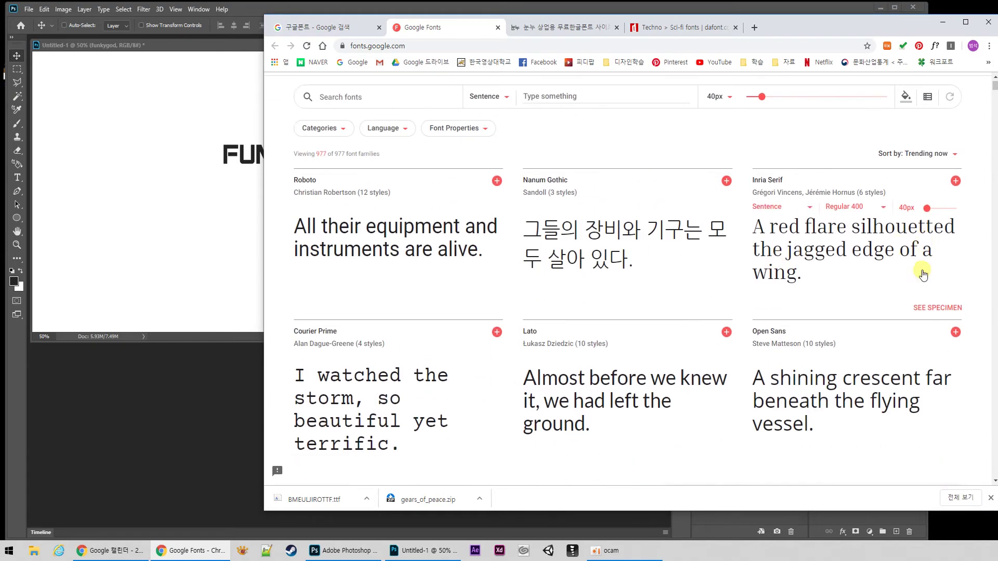
scroll(775, 312, "down", 15)
scroll(774, 343, "down", 7)
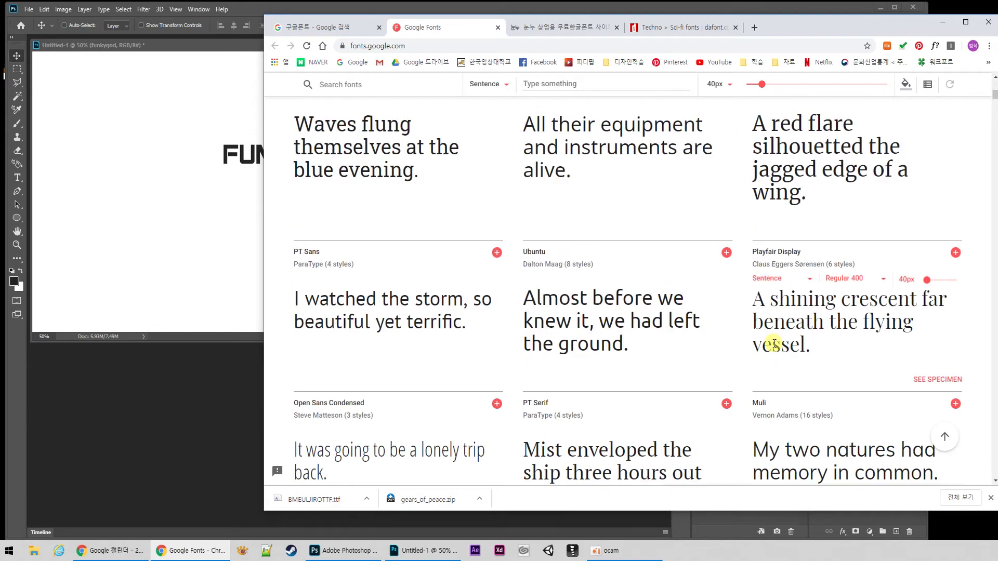
scroll(595, 352, "down", 4)
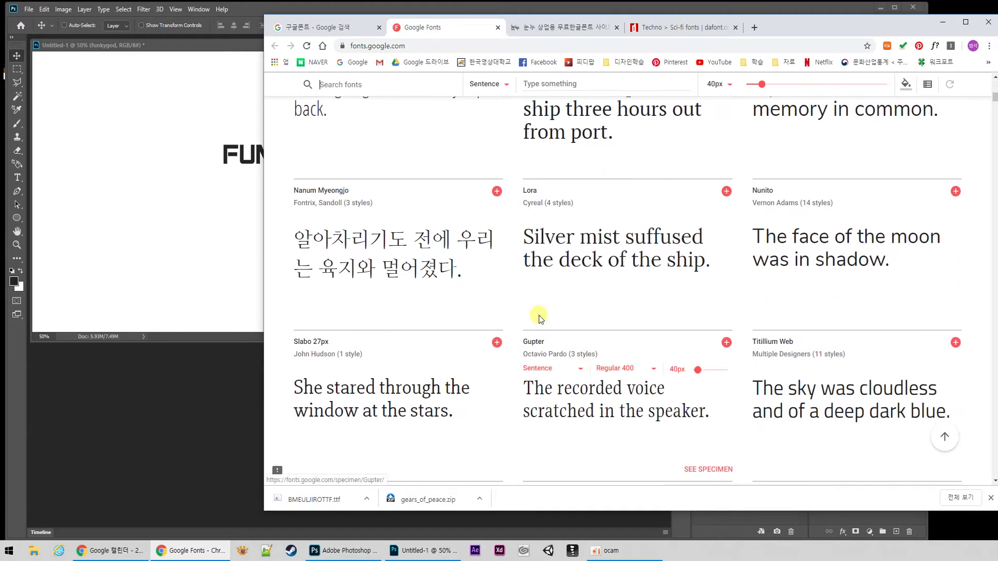
scroll(732, 339, "down", 4)
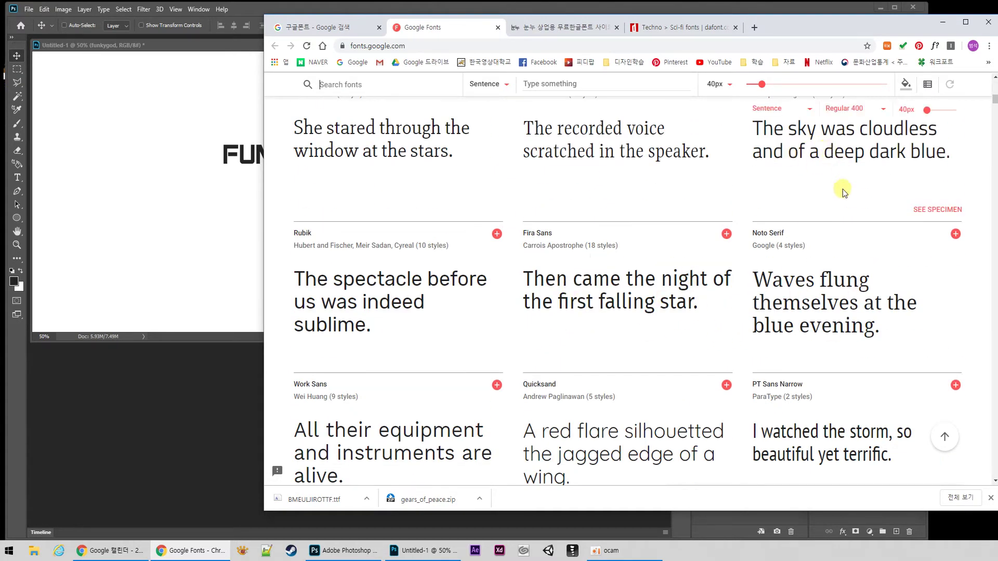
scroll(819, 224, "up", 5)
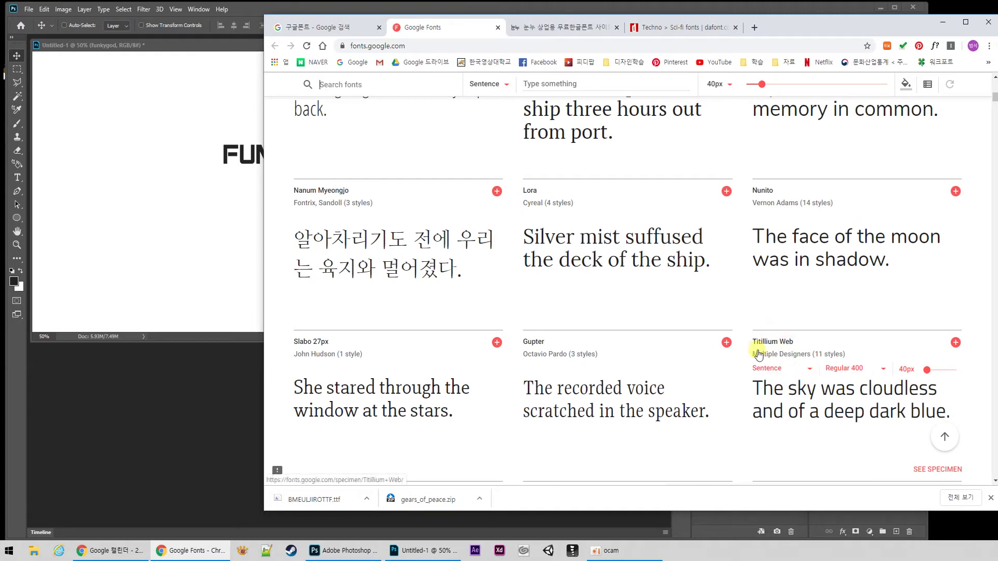
- Open the Titillium Web specimen, review its styles and pairings, and select the font family
left_click(784, 345)
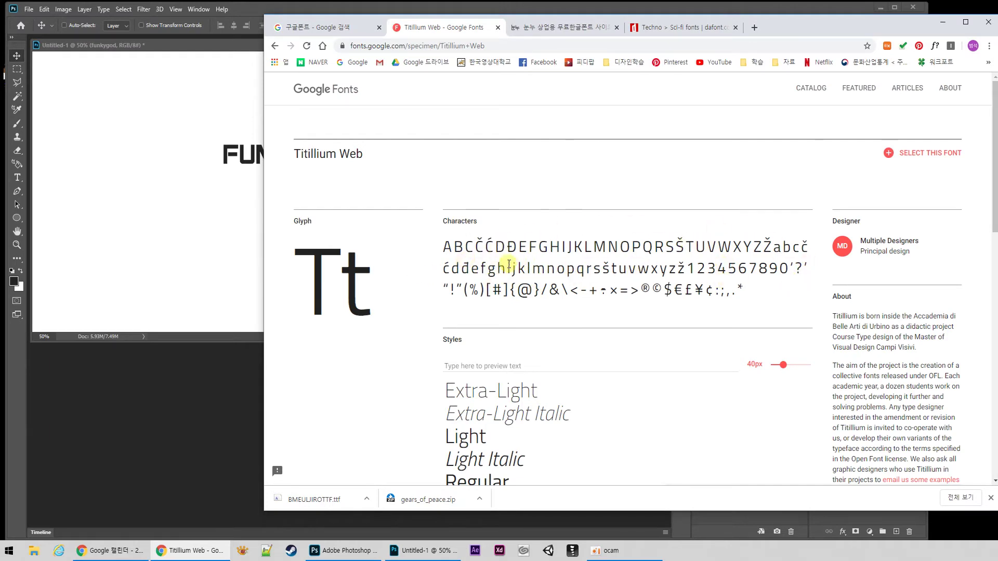
scroll(711, 289, "down", 5)
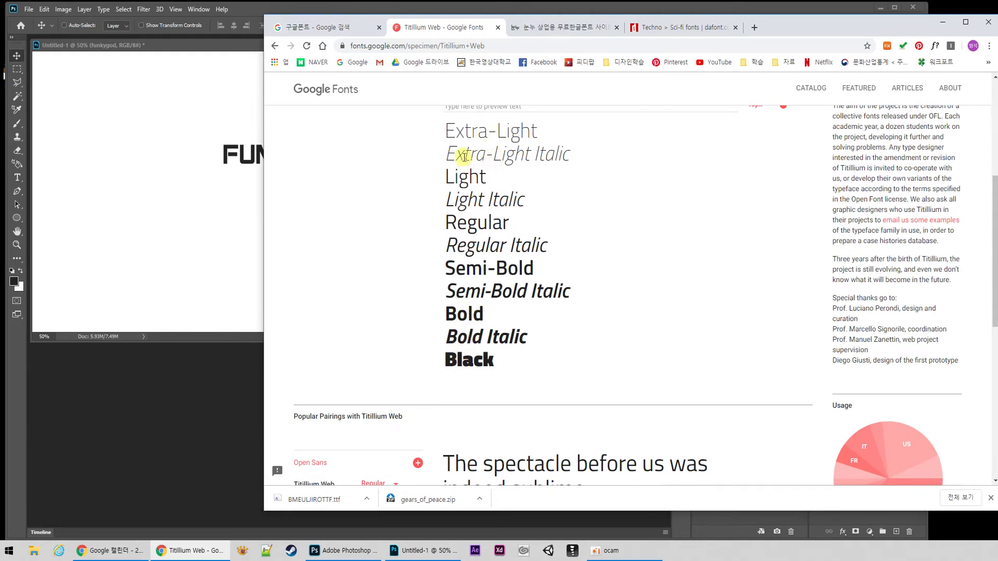
scroll(470, 372, "up", 3)
scroll(523, 356, "down", 6)
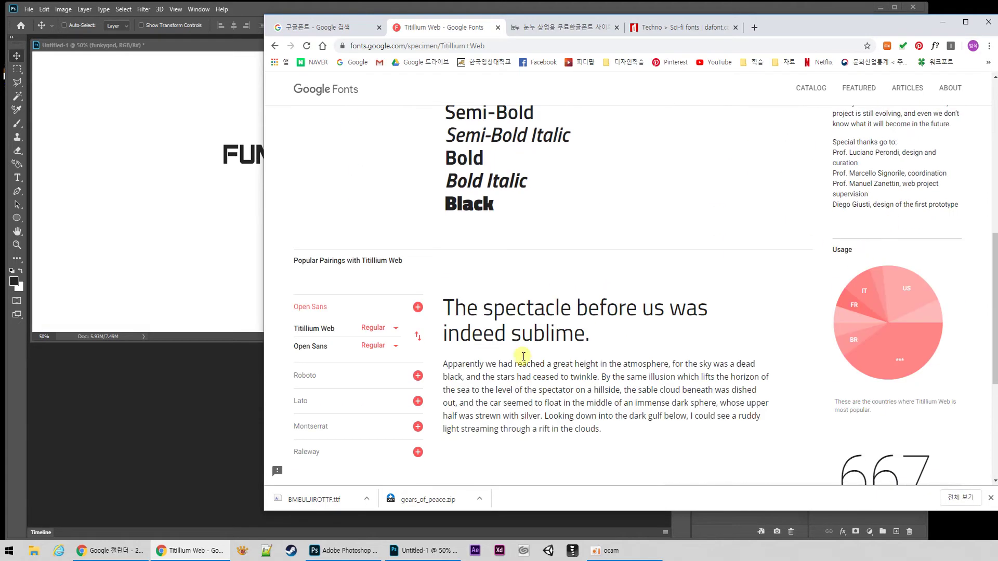
scroll(910, 358, "up", 8)
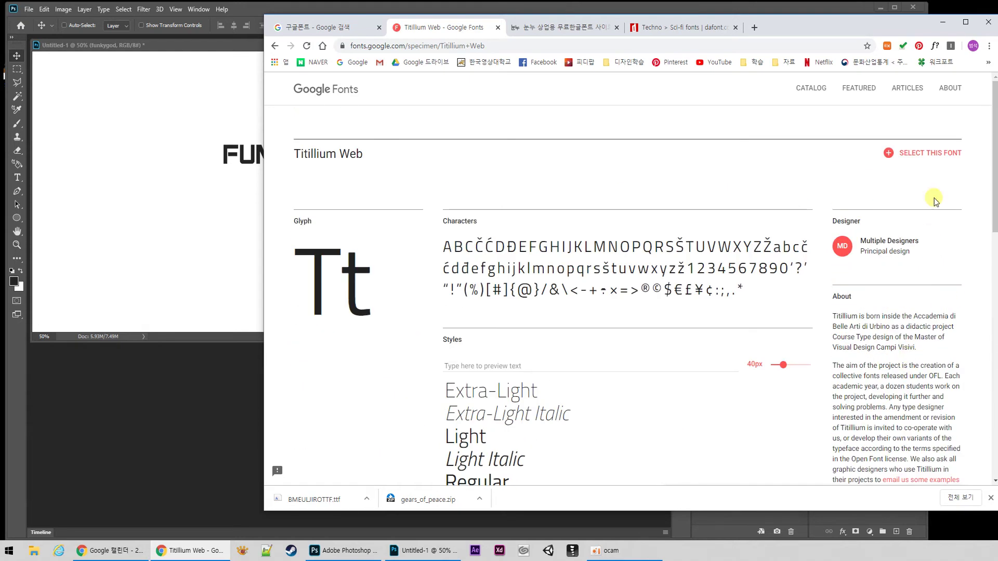
left_click(936, 154)
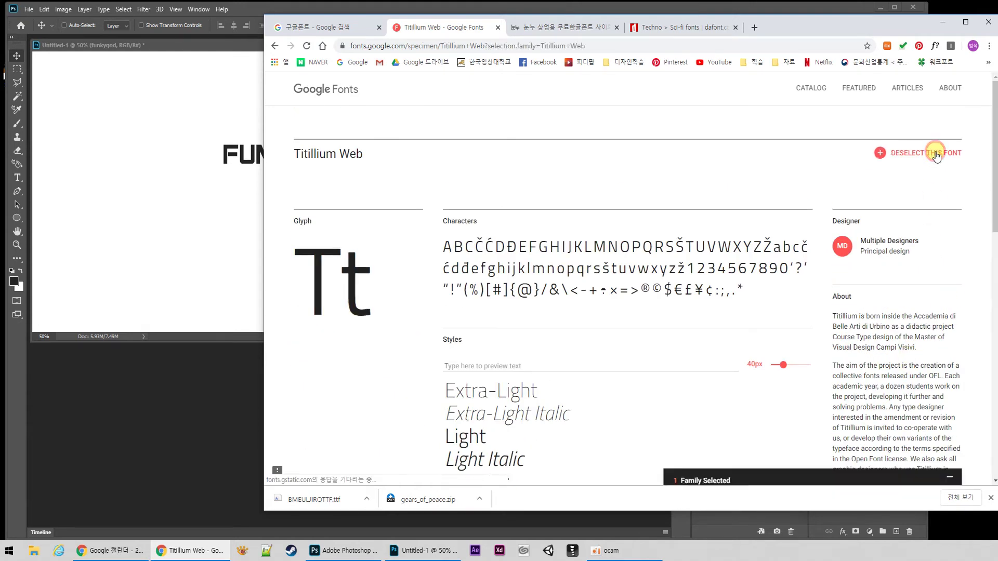
- Return from the Titillium Web specimen to the Google Fonts catalog and download the selected Titillium Web family
scroll(747, 395, "down", 10)
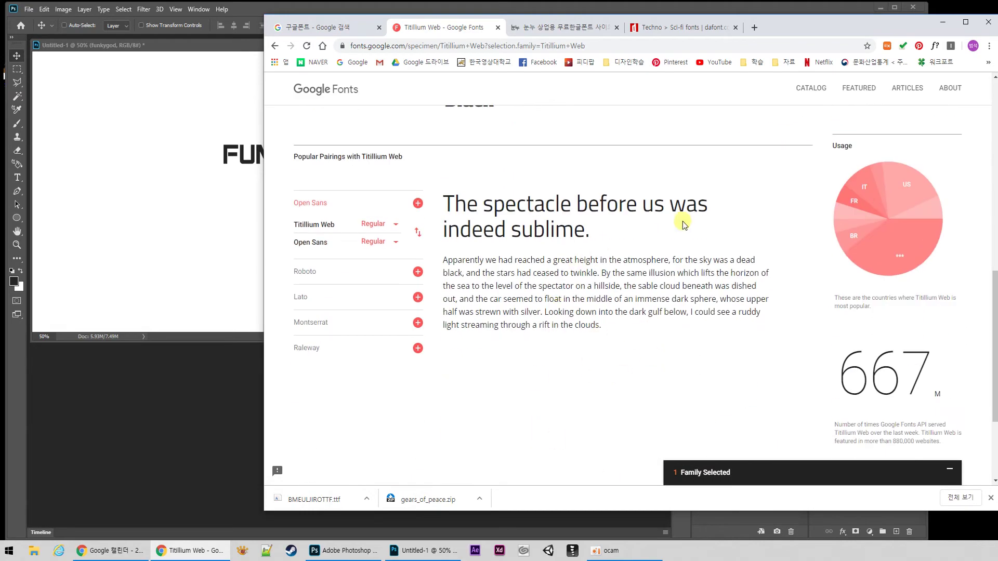
scroll(683, 225, "up", 10)
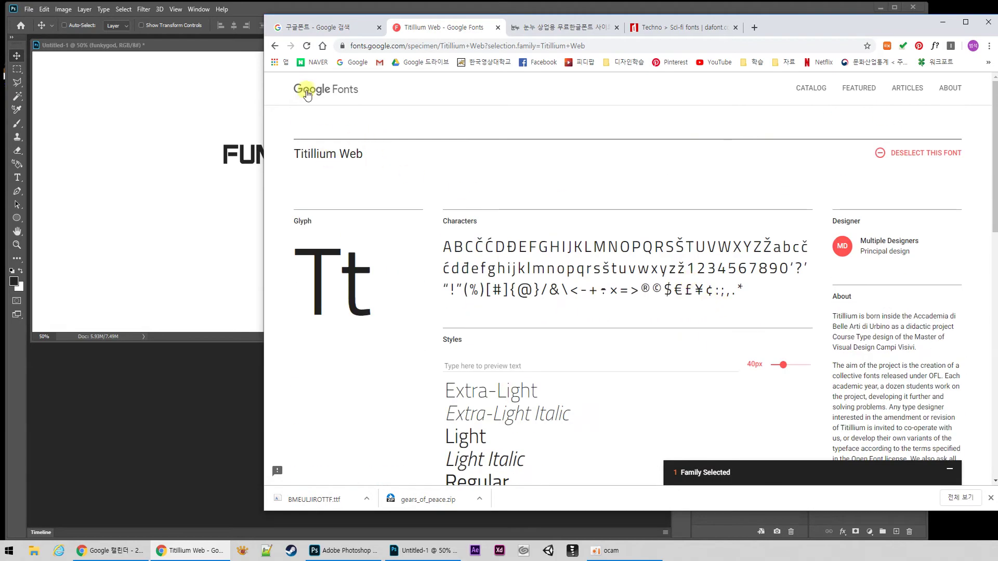
left_click(307, 94)
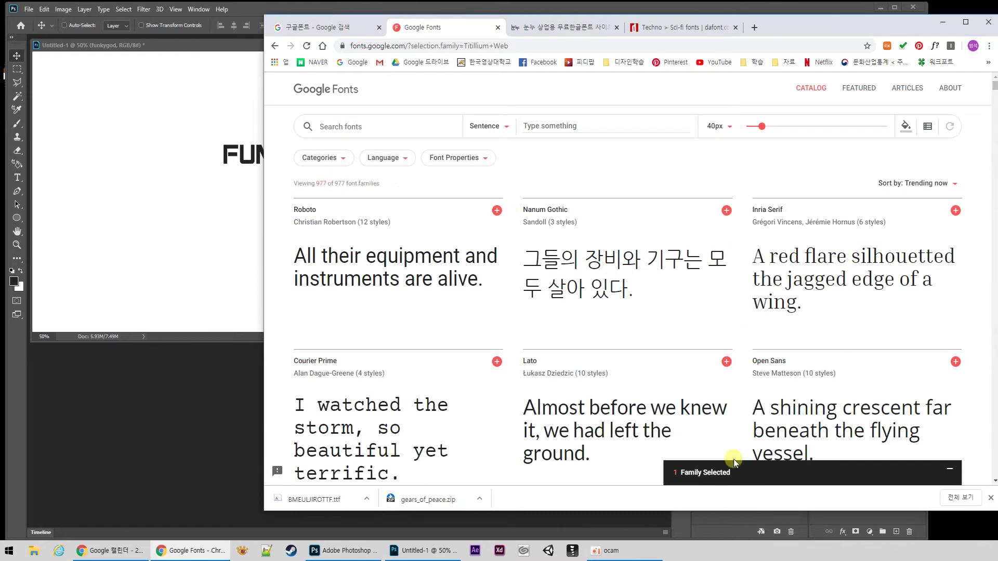
left_click(905, 481)
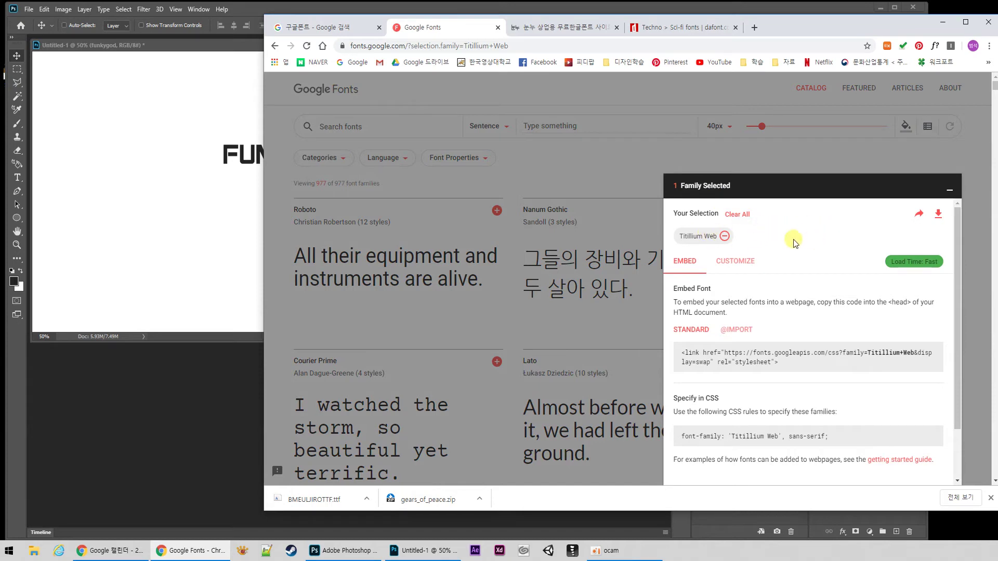
left_click(939, 218)
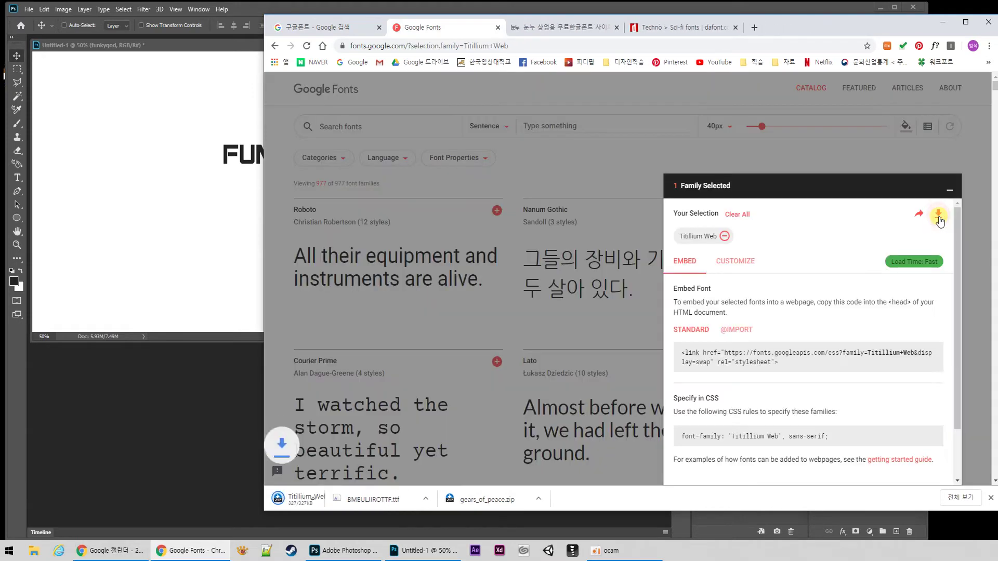
- Extract all files of Titillium_Web.zip into a subfolder named after the archive in E:\Download, and open the extracted folder
left_click(368, 500)
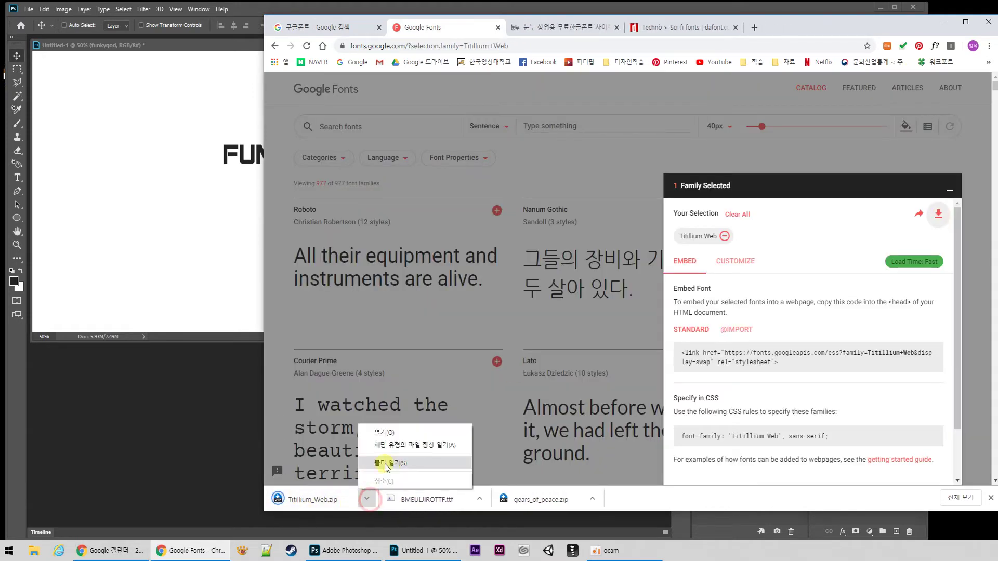
left_click(392, 464)
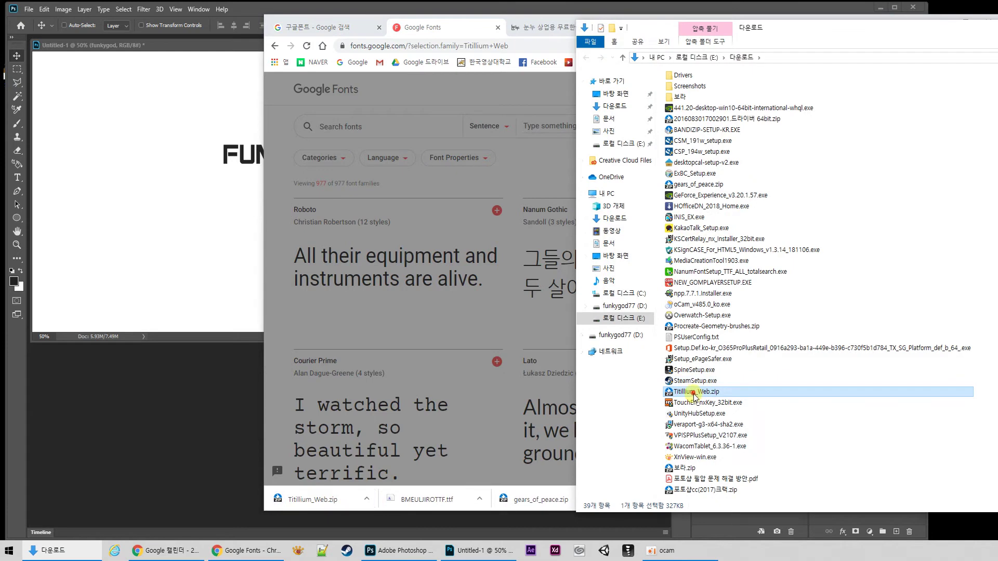
double_click(697, 392)
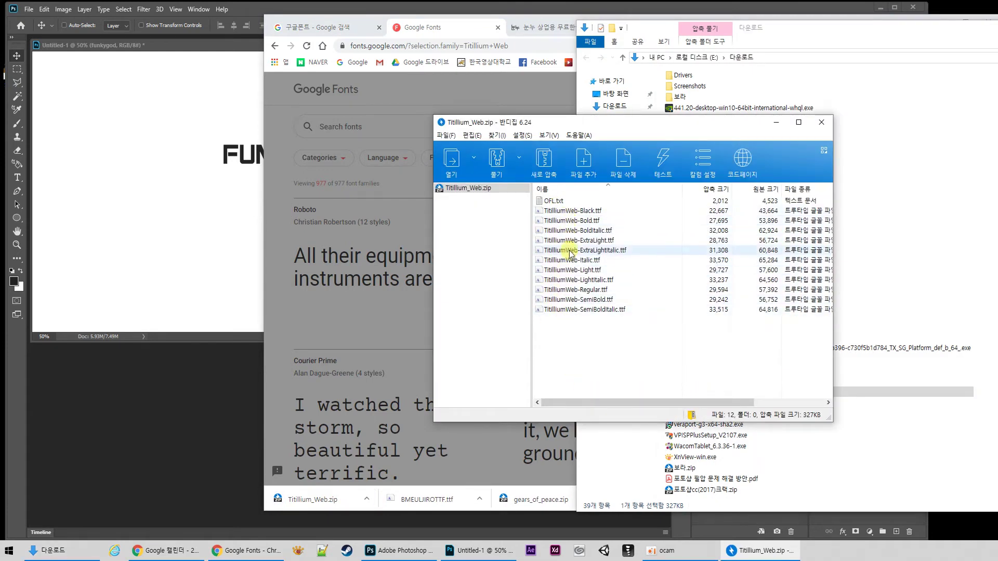
left_click(500, 161)
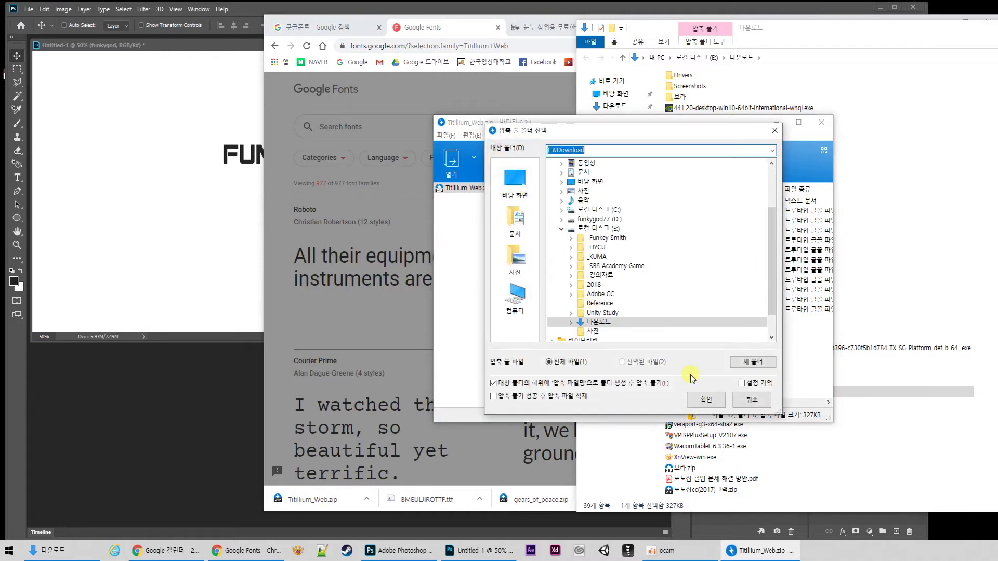
left_click(706, 399)
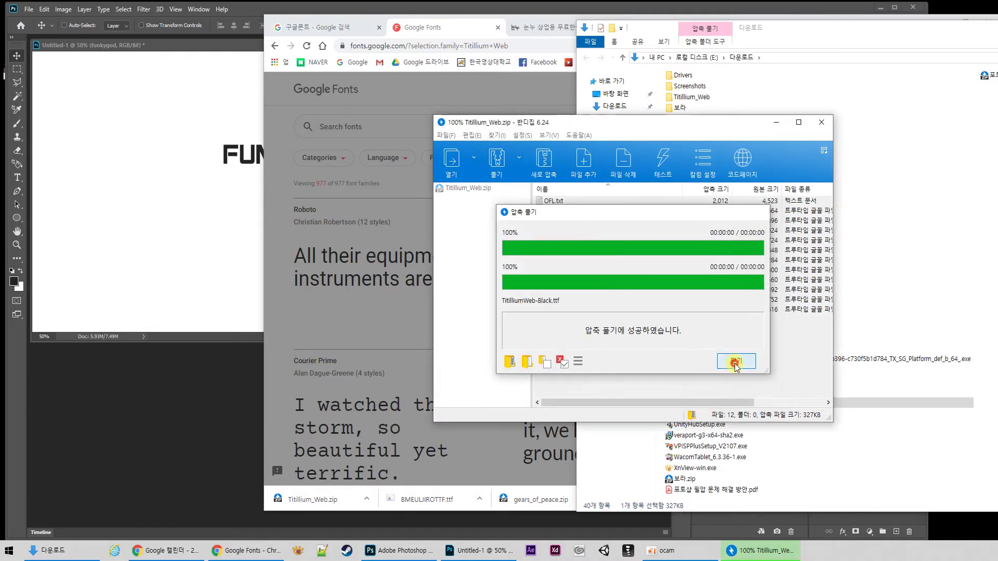
left_click(735, 368)
left_click(822, 122)
left_click(692, 96)
double_click(692, 96)
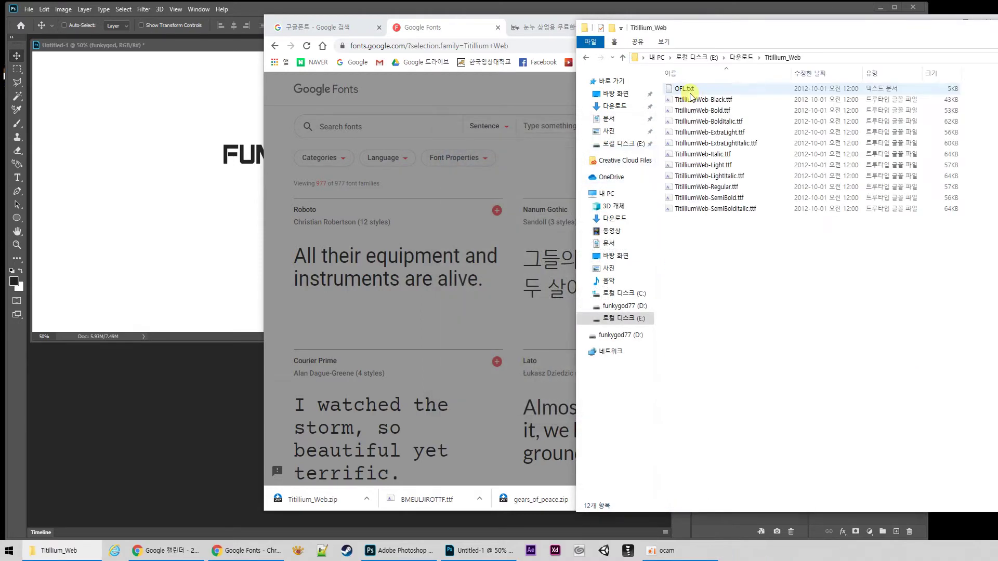
left_click(693, 100)
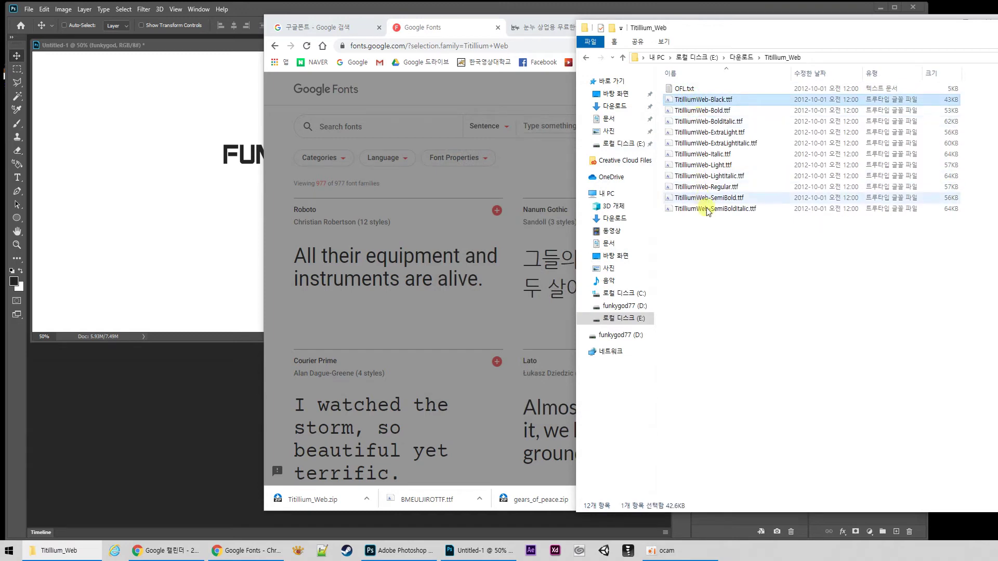
- Switch back to Google Fonts, reopen the Titillium Web specimen from the catalog and examine its list of styles
left_click(441, 32)
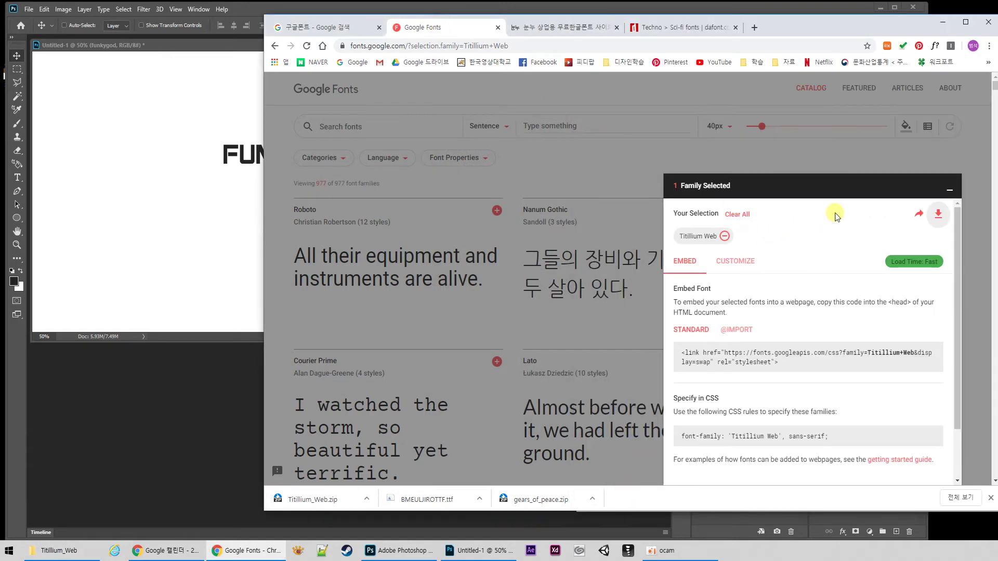
left_click(944, 196)
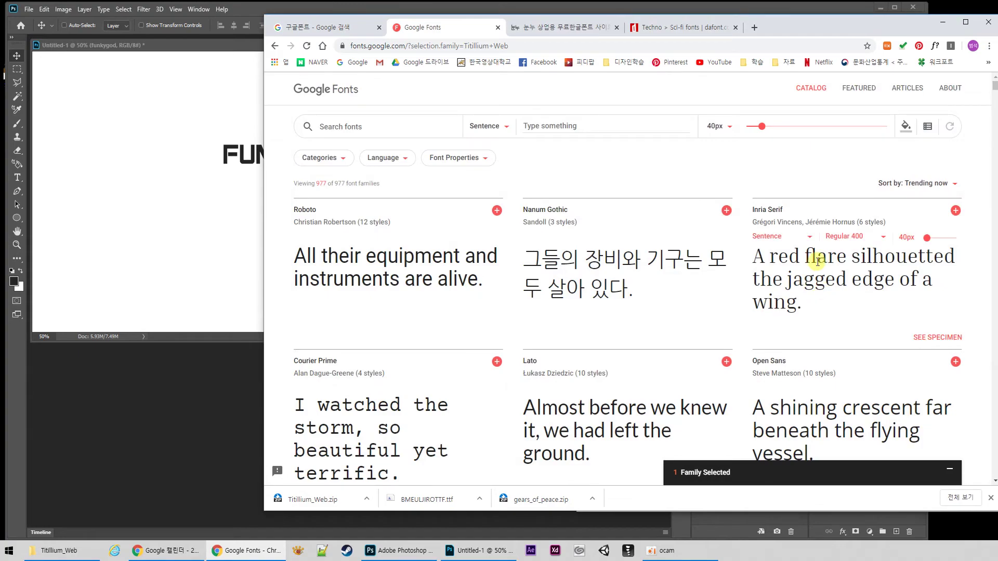
scroll(805, 317, "down", 1)
scroll(805, 317, "down", 8)
scroll(819, 327, "up", 9)
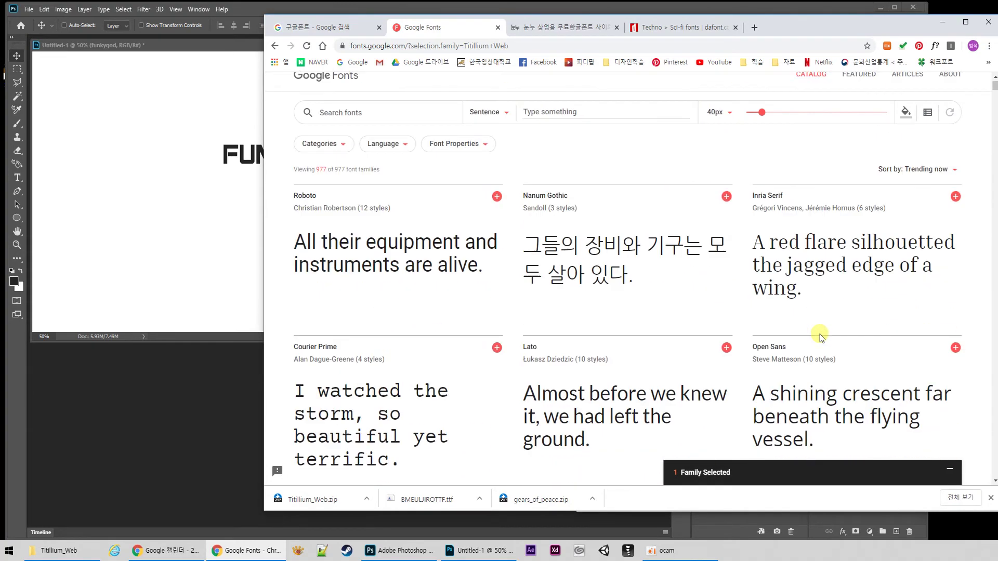
scroll(819, 335, "down", 15)
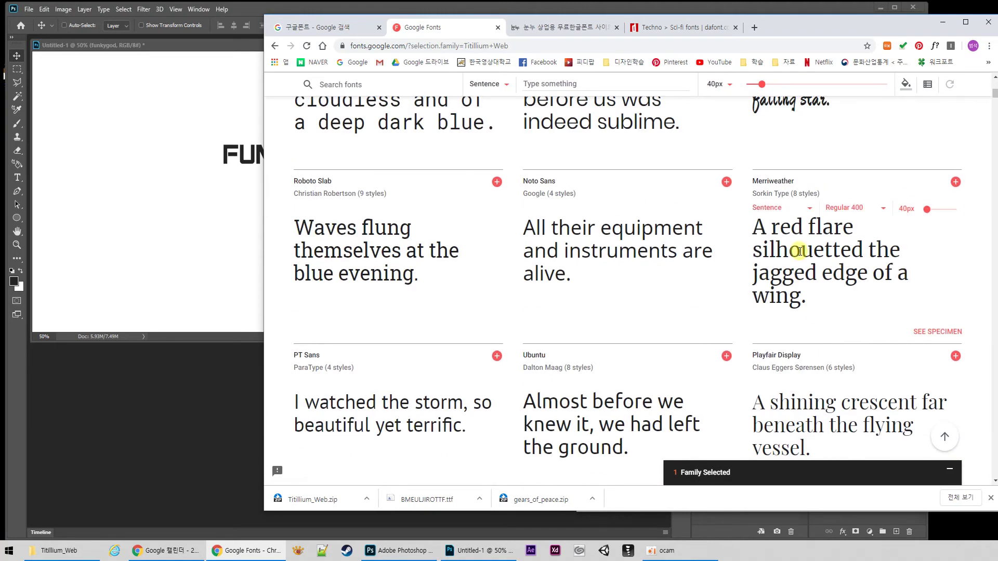
scroll(800, 260, "down", 9)
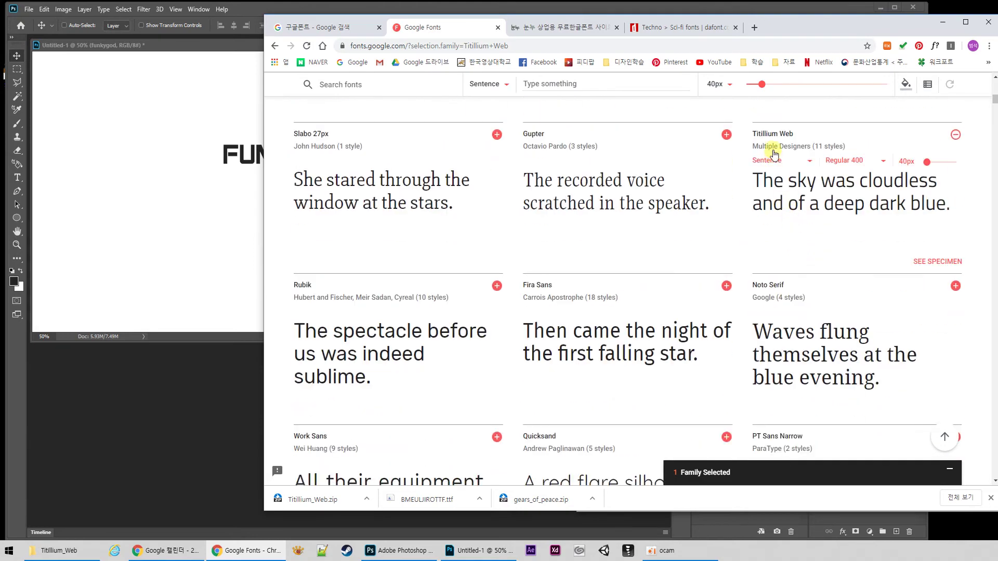
left_click(776, 135)
scroll(572, 339, "down", 10)
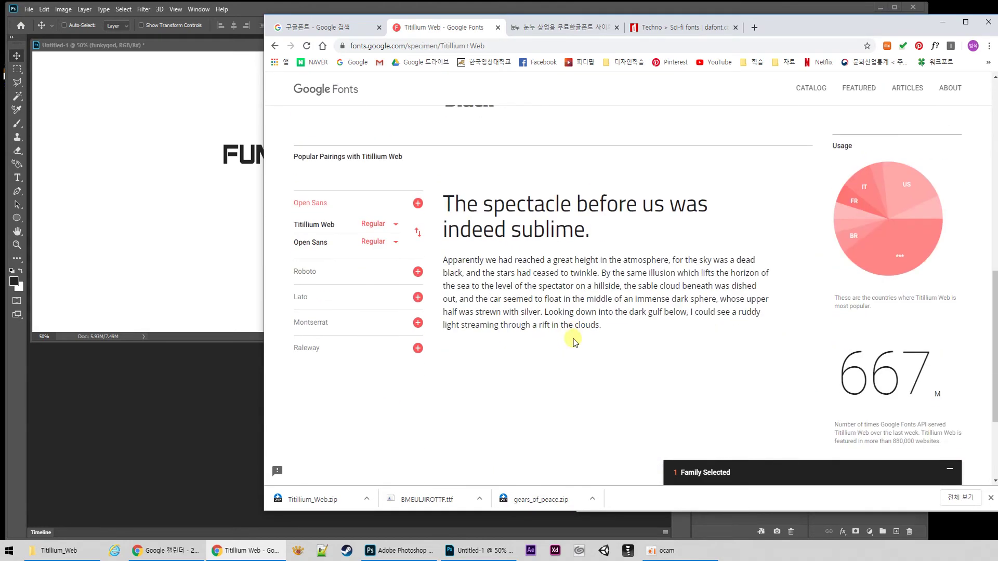
scroll(572, 332, "up", 5)
scroll(483, 285, "up", 1)
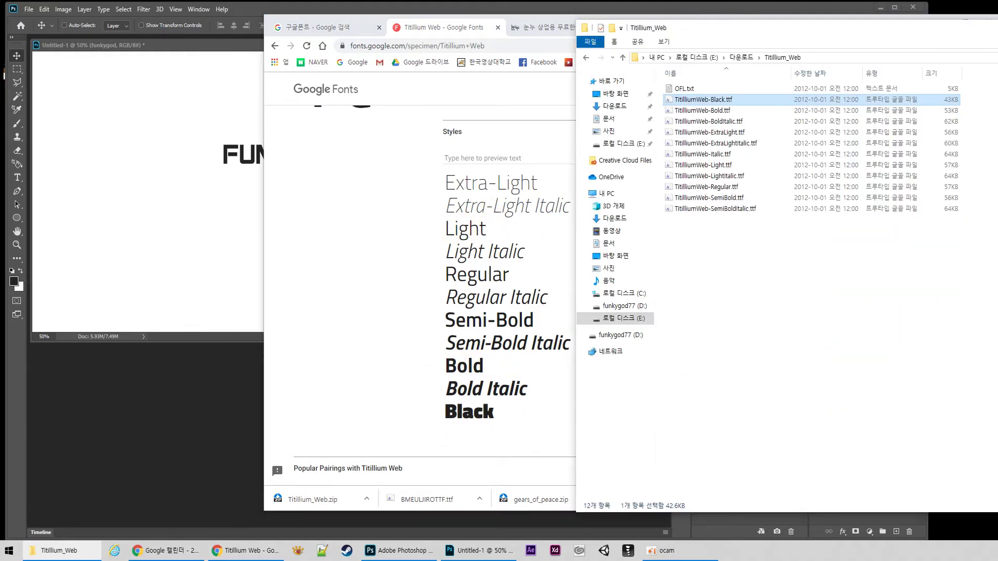
- Install all the TitilliumWeb TTF files from the extracted folder by copying them into C:\Windows\Fonts
left_click(702, 99)
left_click(701, 208, "shift")
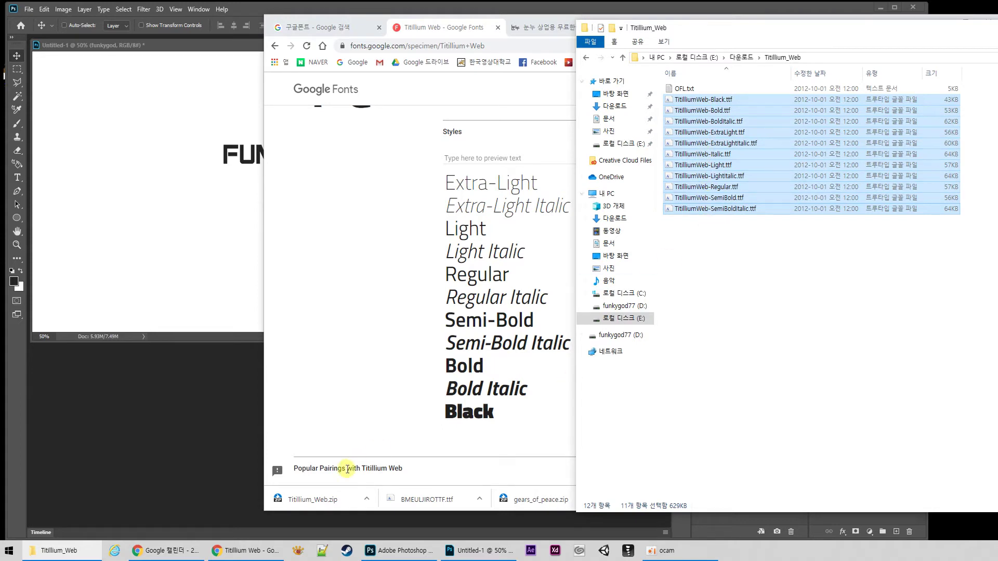
right_click(66, 559)
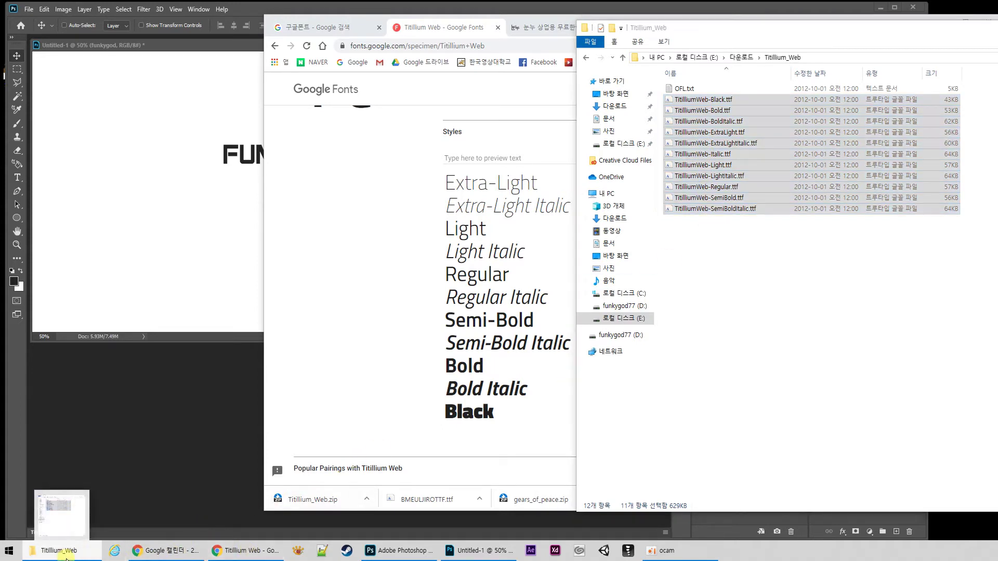
left_click(29, 474)
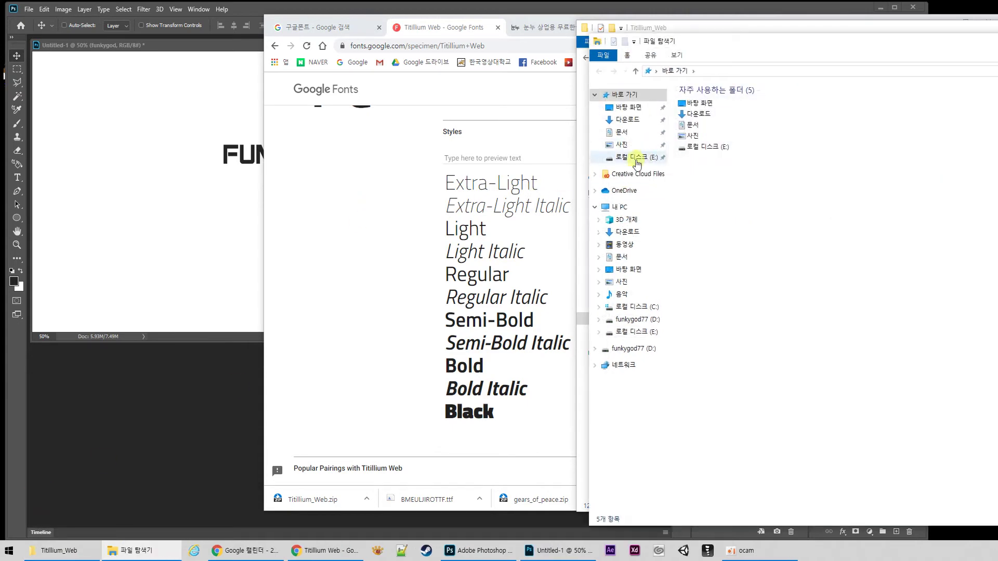
left_click(632, 307)
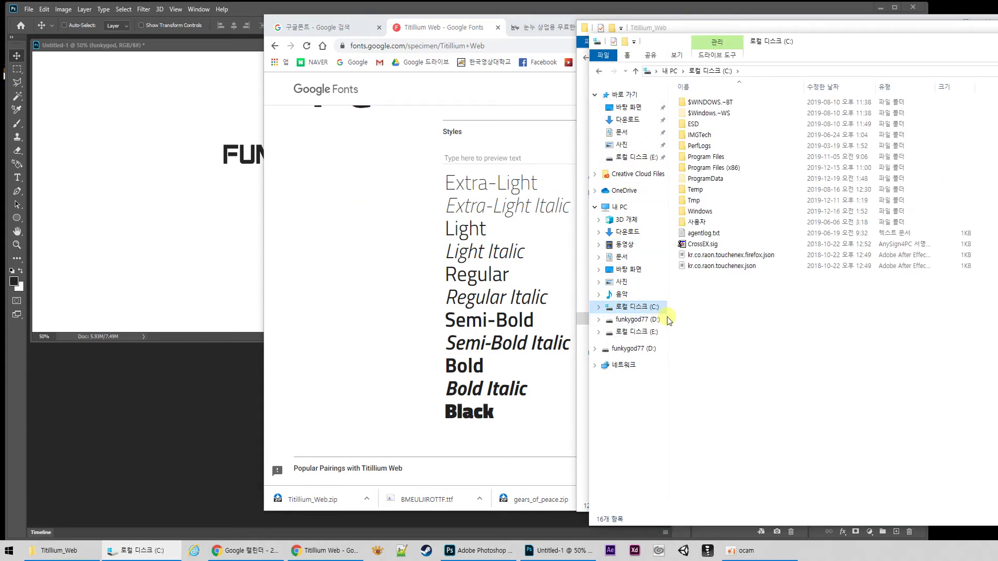
double_click(699, 212)
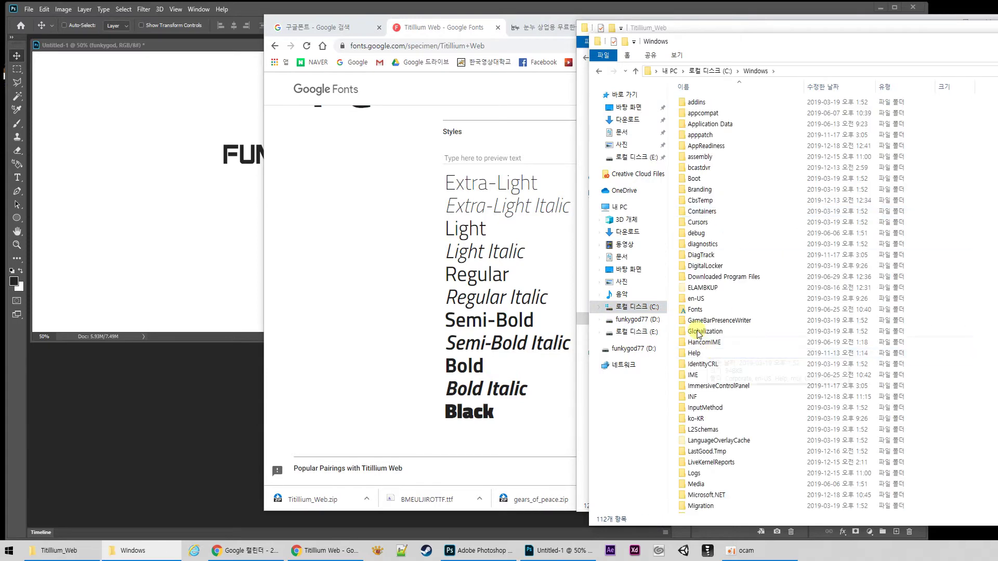
left_click(697, 312)
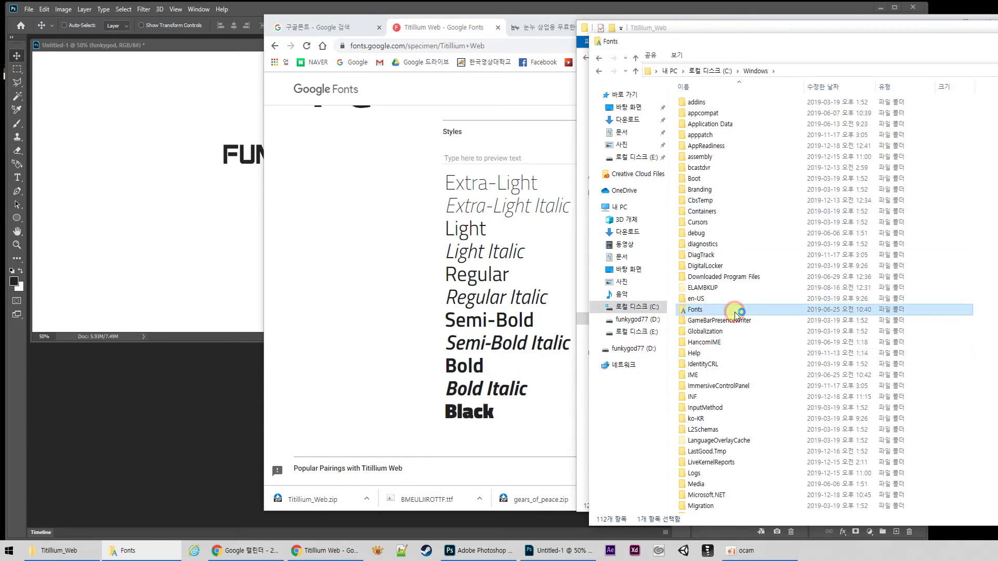
double_click(734, 311)
scroll(884, 333, "down", 5)
key("ctrl+v")
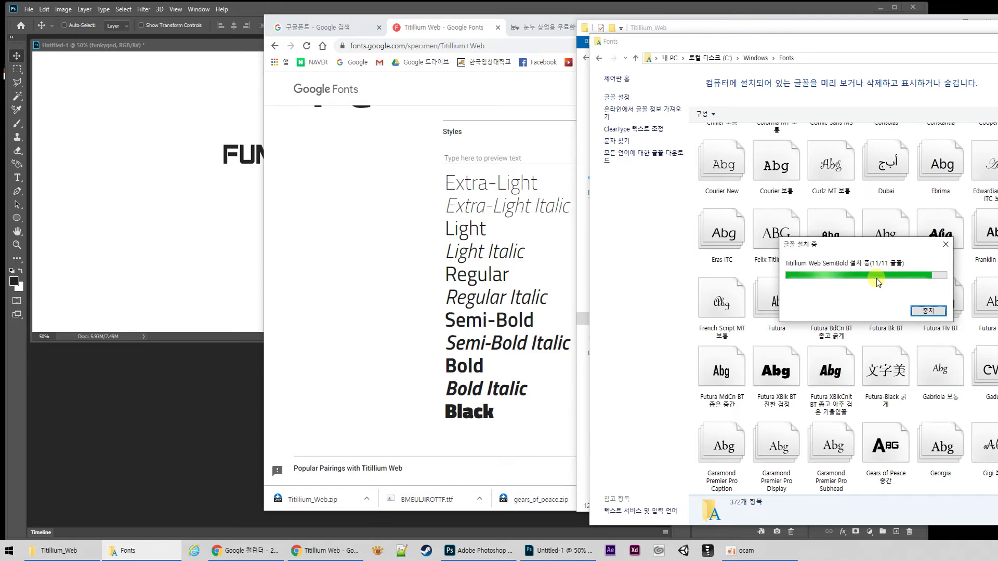
- Switch to Photoshop and look for Titillium Web in the font list of the funkygod text layer
left_click(174, 424)
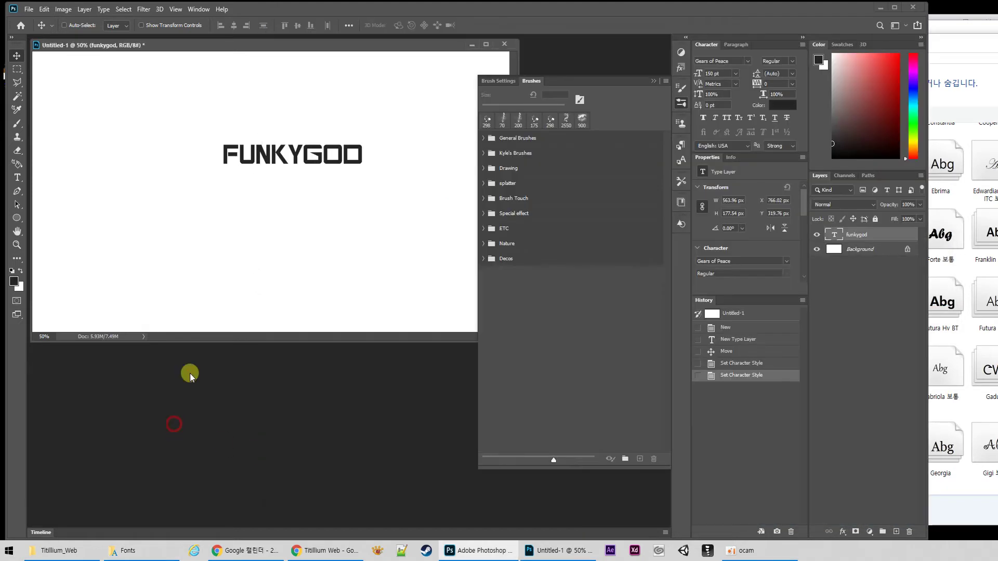
left_click(750, 61)
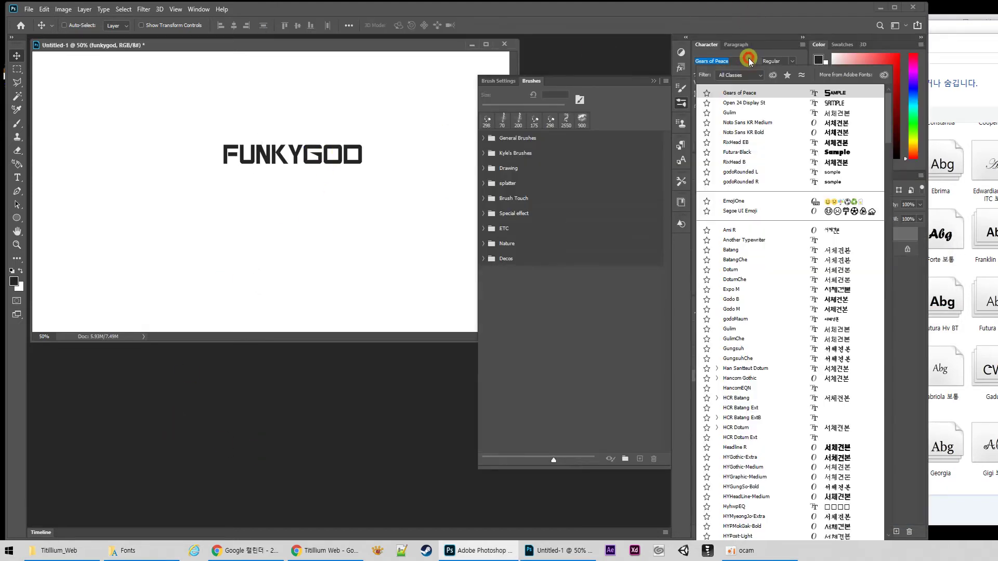
left_click_drag(888, 114, 893, 445)
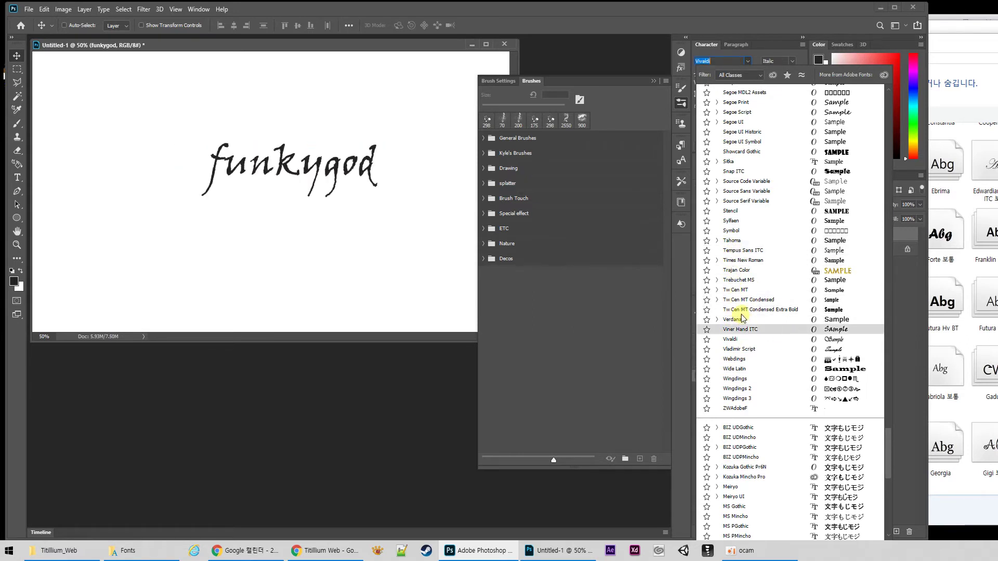
scroll(747, 314, "up", 1)
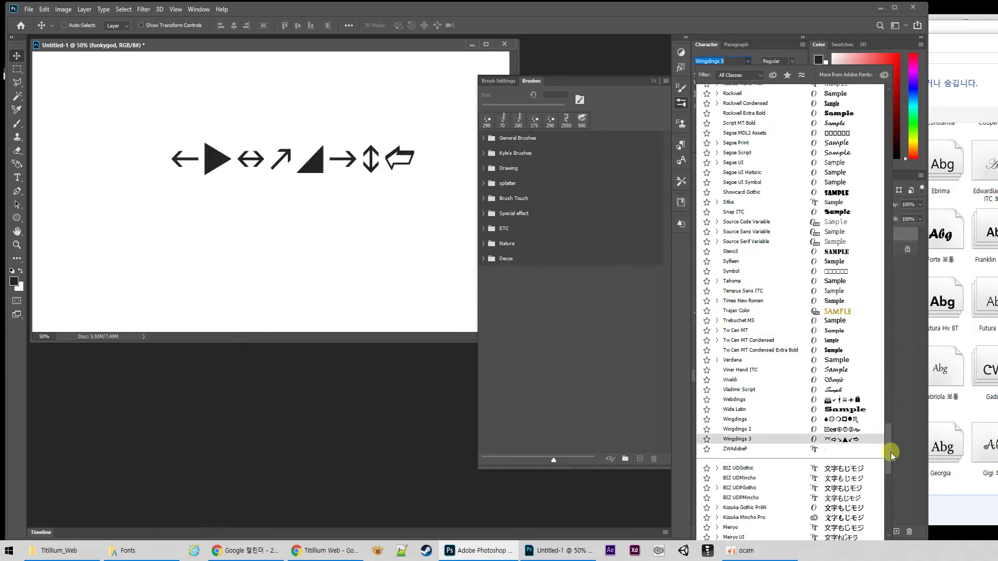
- Return to the extracted Titillium_Web folder and view the detailed file properties of TitilliumWeb-Black.ttf
left_click(125, 550)
left_click(55, 551)
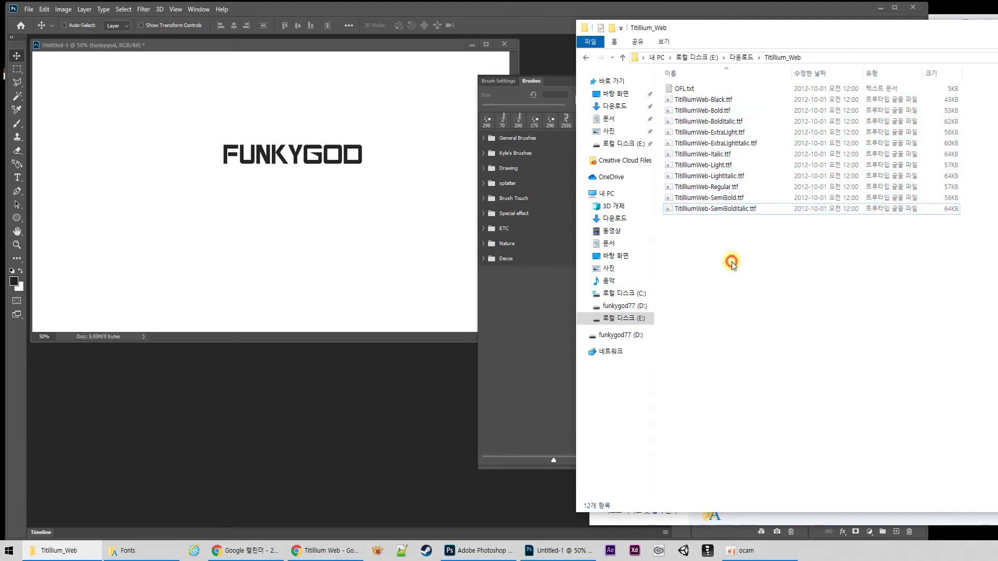
left_click(729, 244)
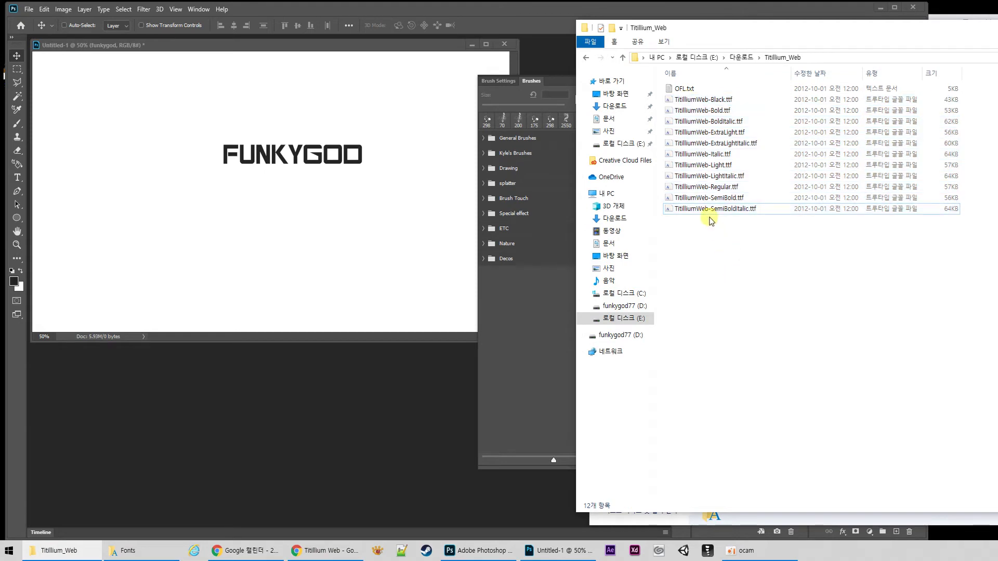
right_click(707, 100)
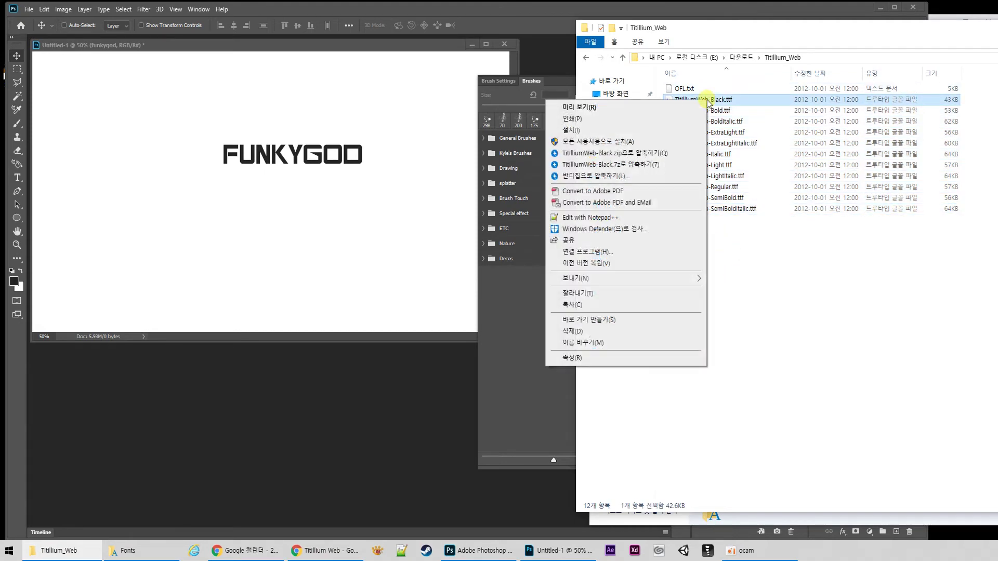
left_click(574, 357)
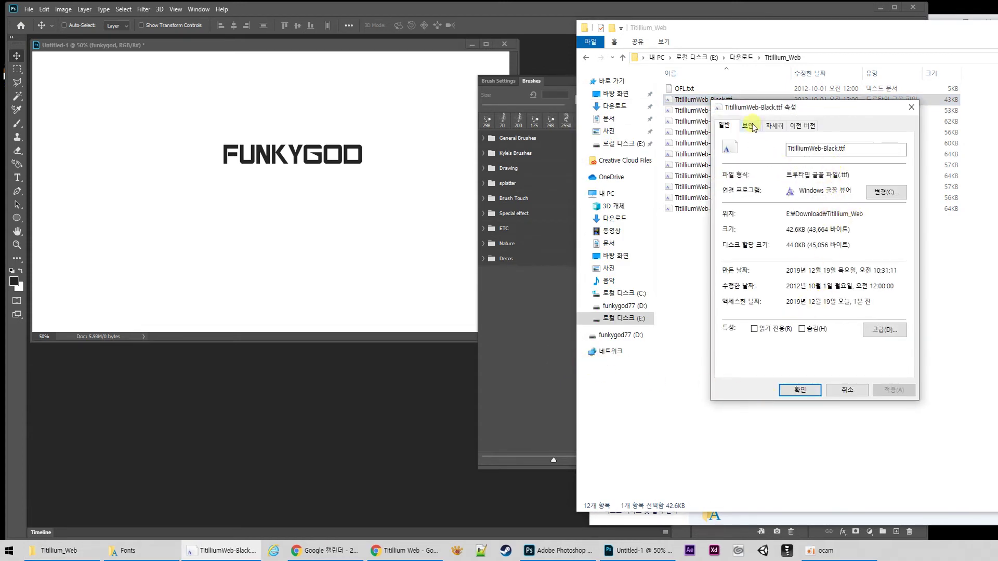
left_click(774, 127)
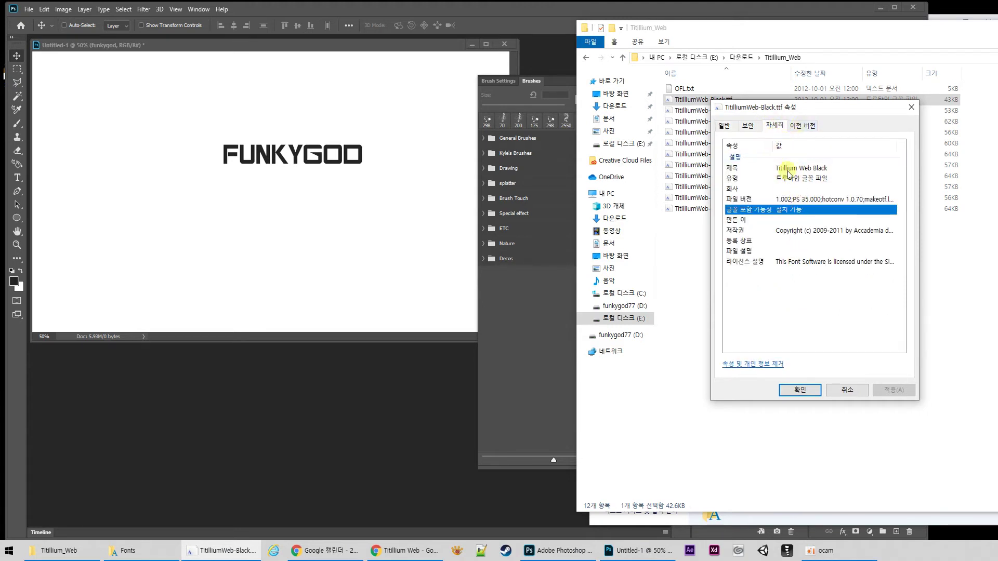
- Examine the previous versions, security, general and details information in the properties of TitilliumWeb-Black.ttf
left_click(803, 125)
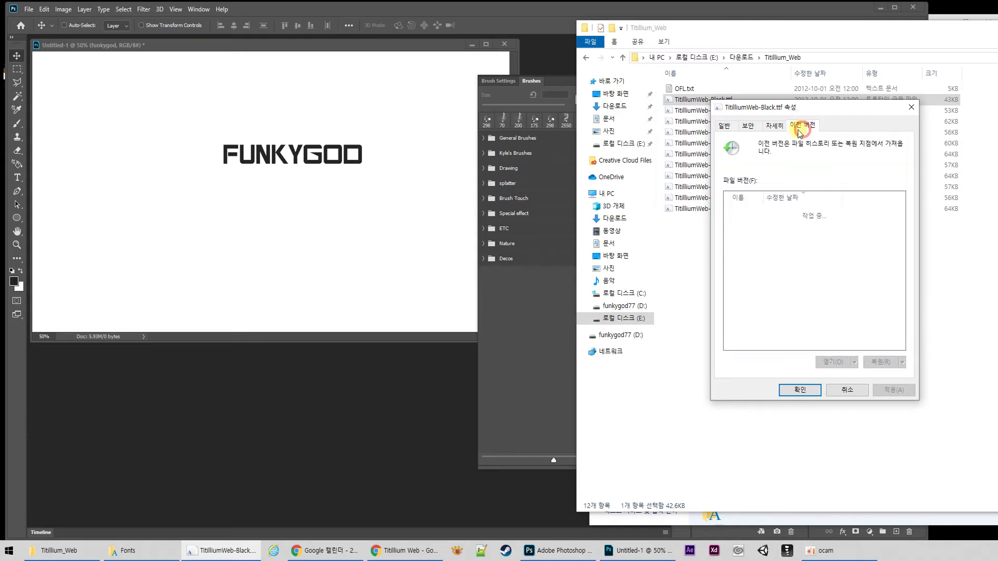
left_click(775, 126)
left_click(745, 127)
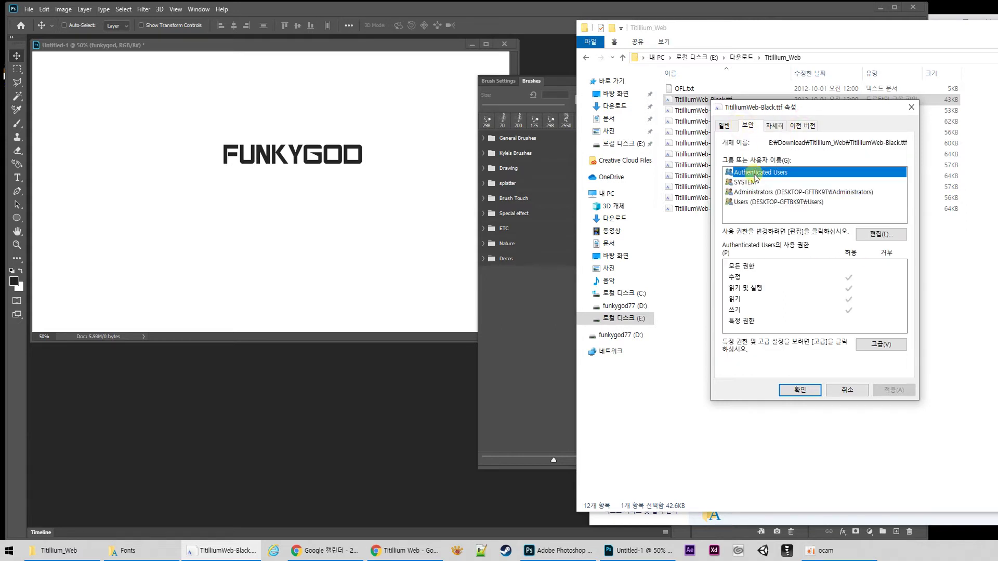
left_click(774, 129)
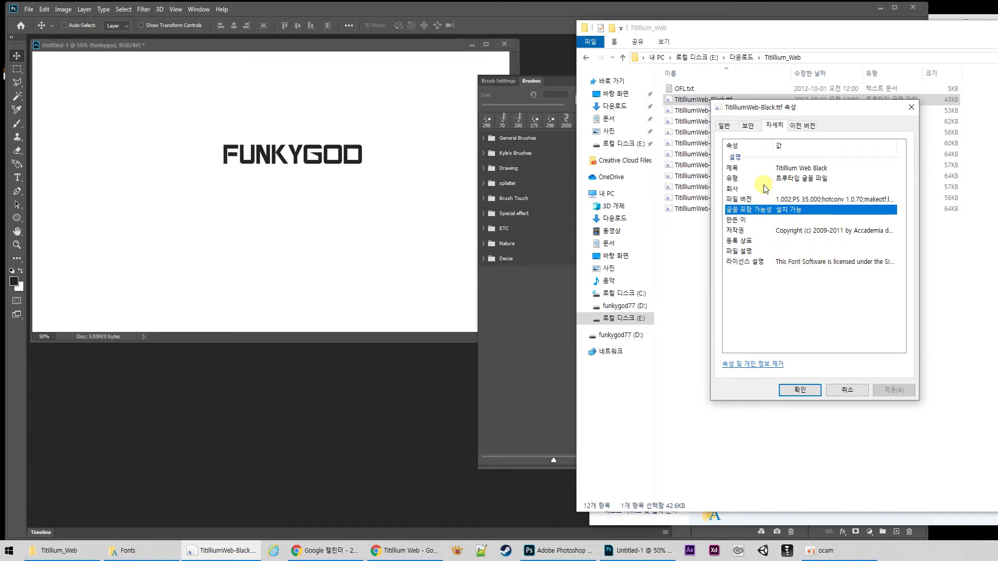
left_click(725, 127)
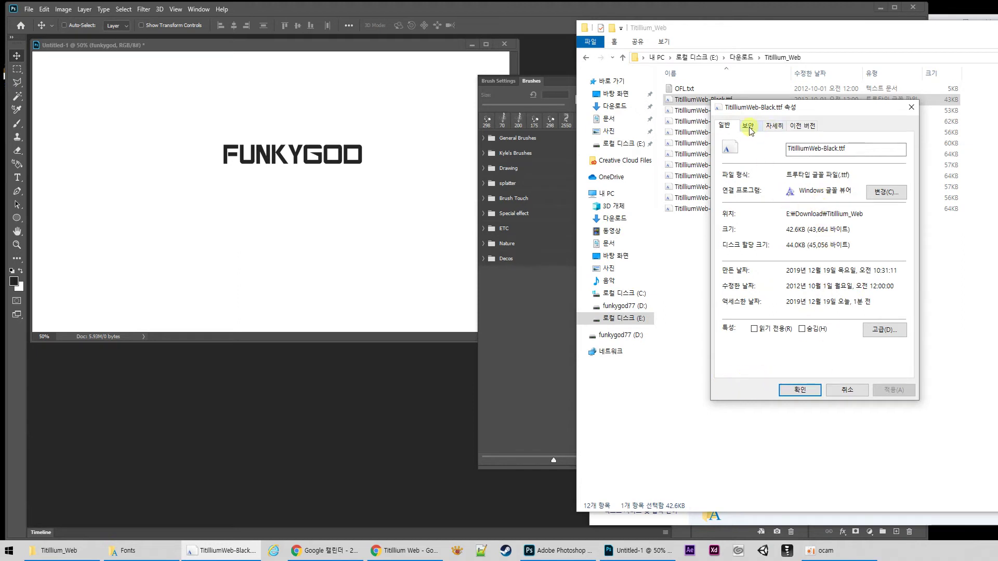
left_click(773, 126)
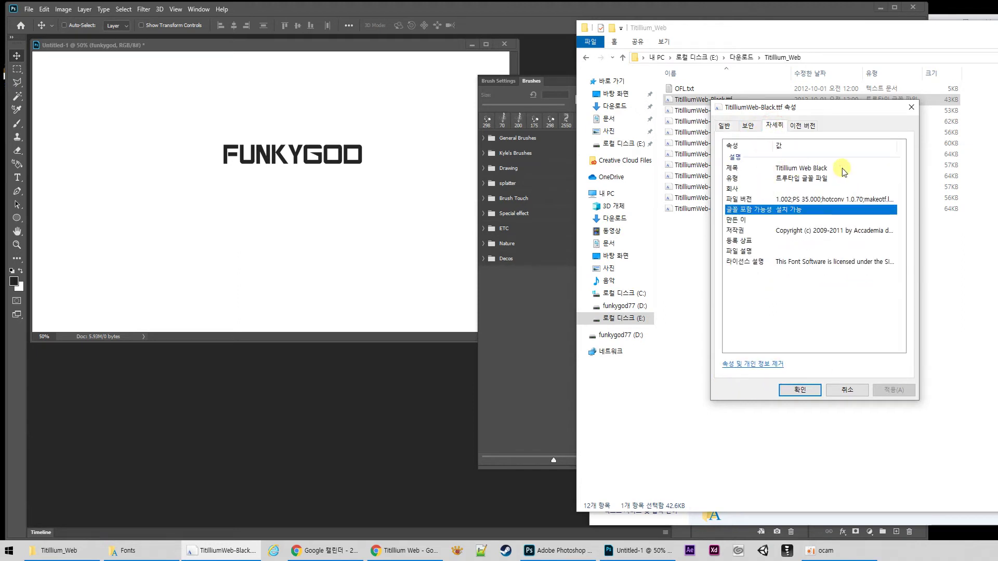
- Switch to Photoshop and set the font of the funkygod text layer to Titillium Web
left_click(684, 353)
left_click(532, 475)
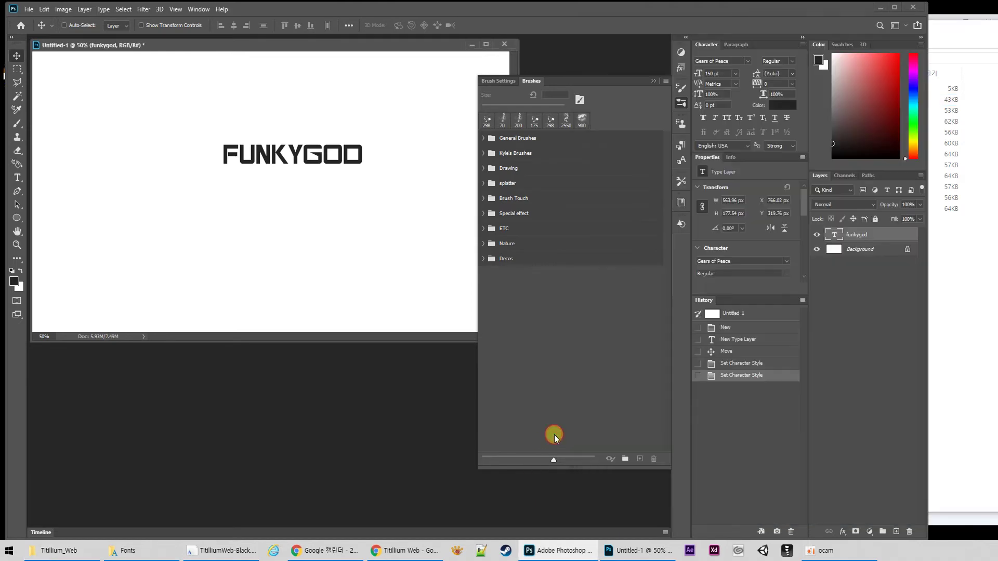
left_click(748, 61)
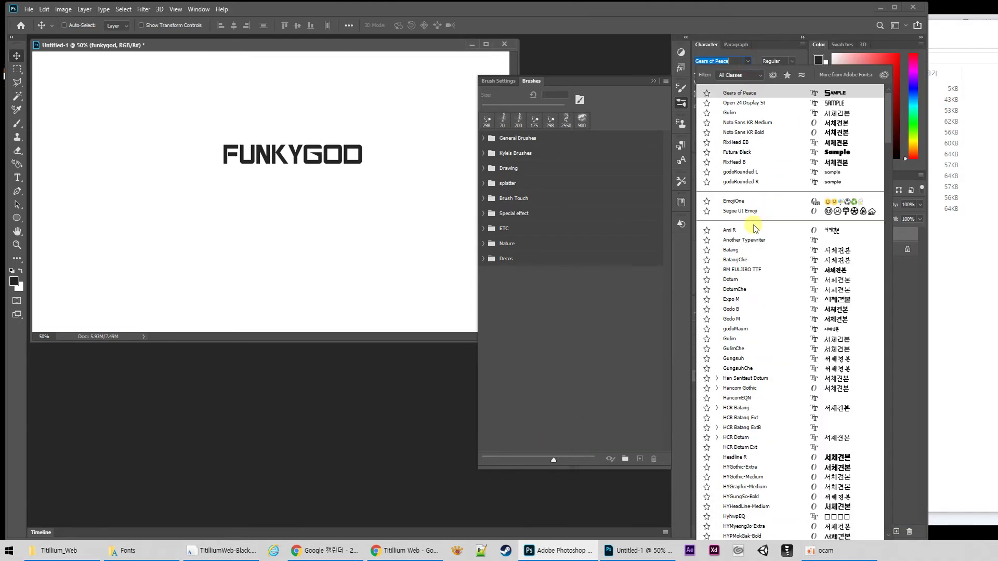
scroll(752, 291, "down", 6)
scroll(749, 337, "down", 7)
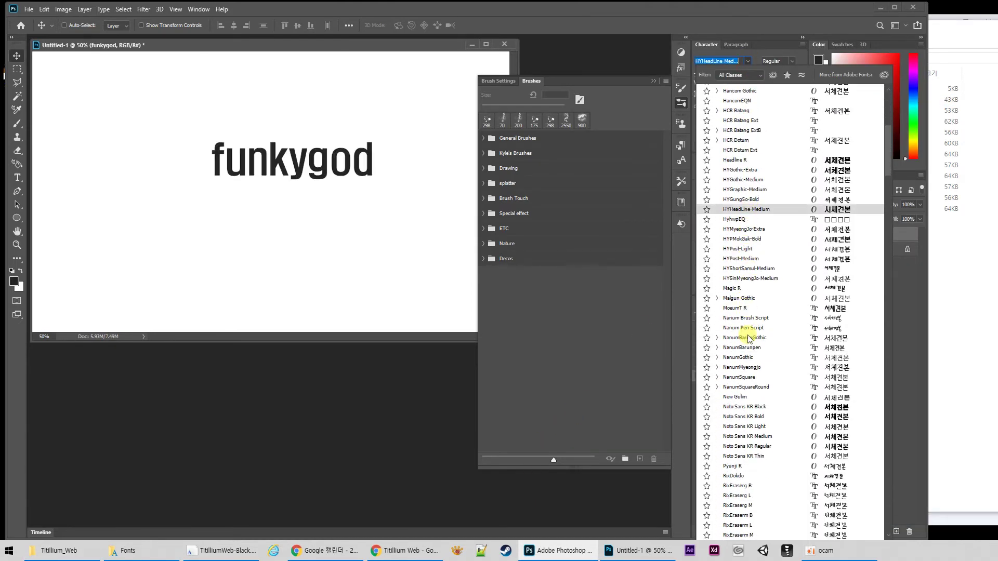
scroll(749, 337, "down", 11)
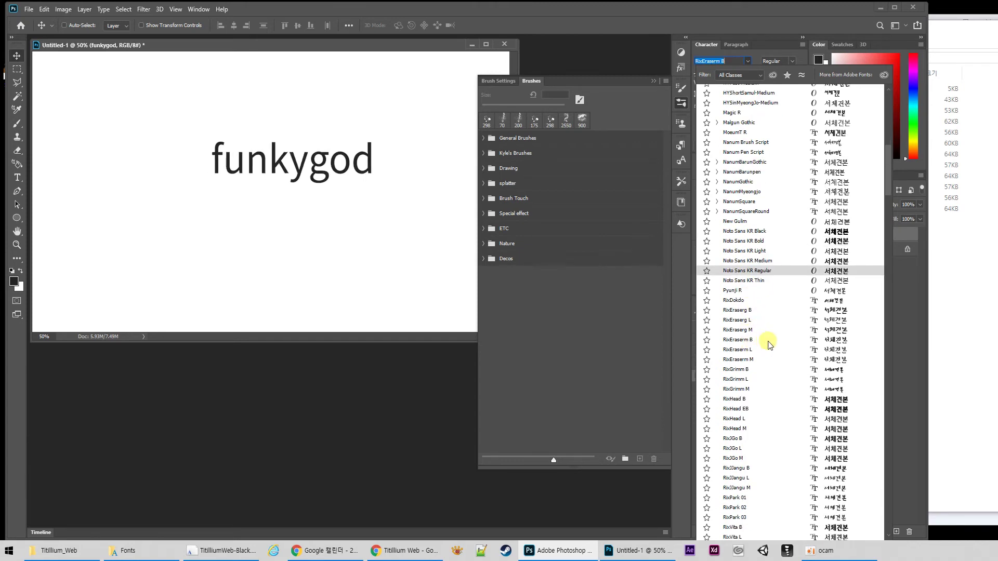
left_click_drag(890, 196, 887, 442)
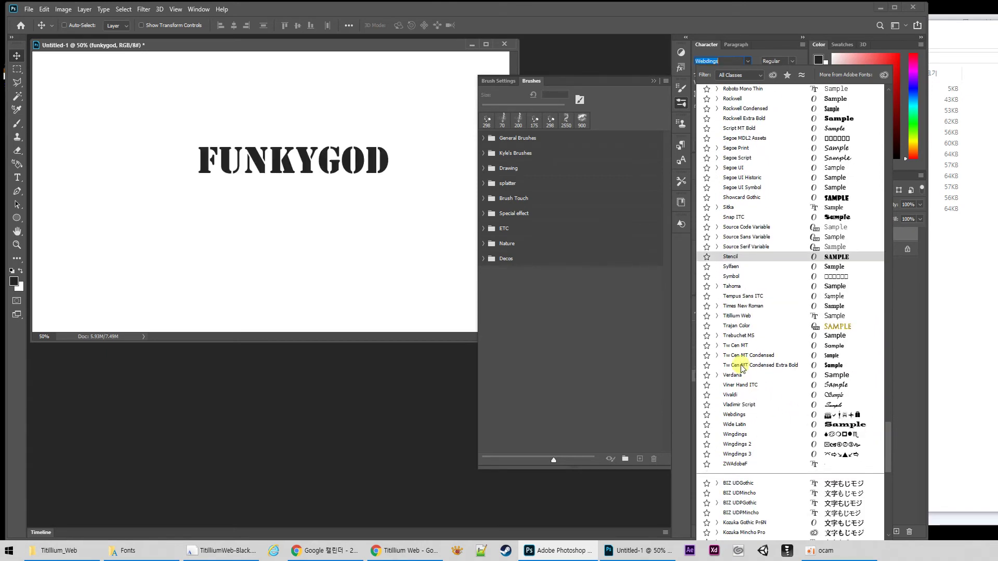
left_click(744, 317)
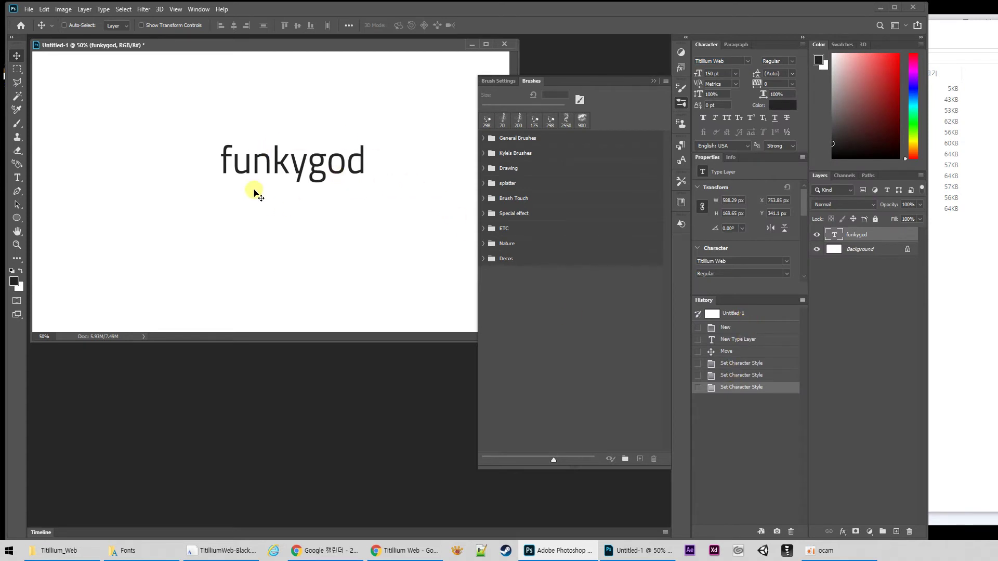
- Try the Black style on the funkygod text and settle on SemiBold Italic
left_click(792, 61)
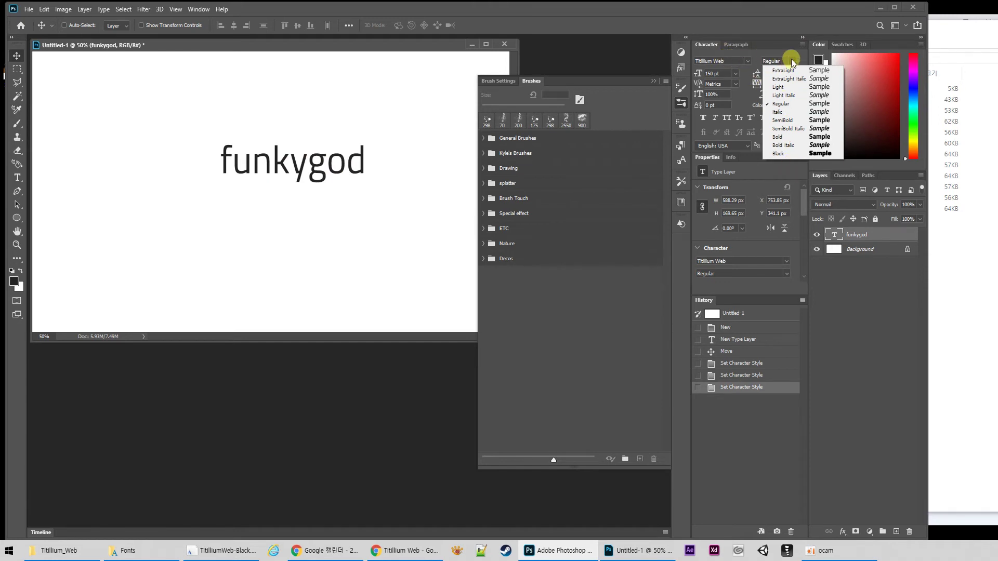
left_click(780, 153)
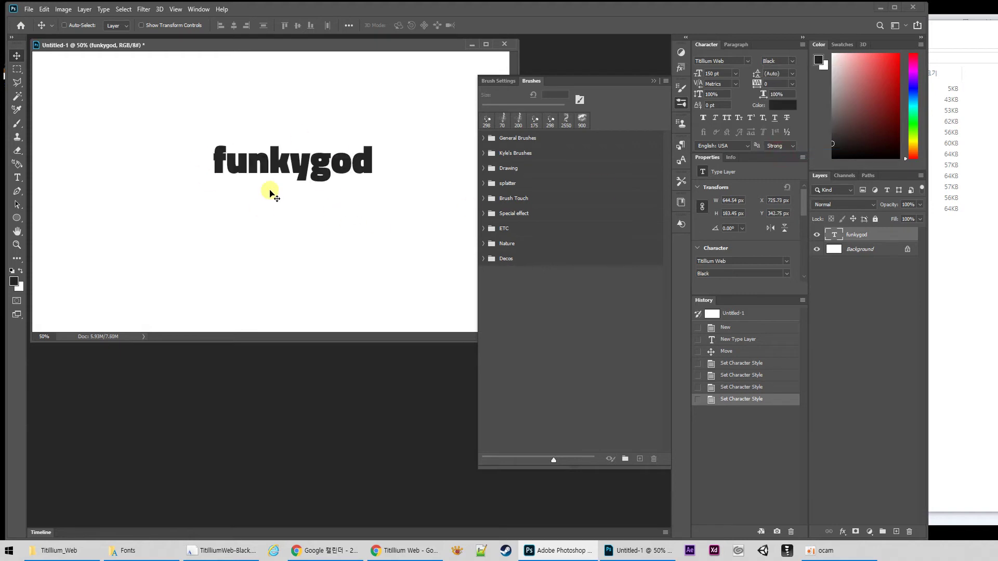
left_click(790, 61)
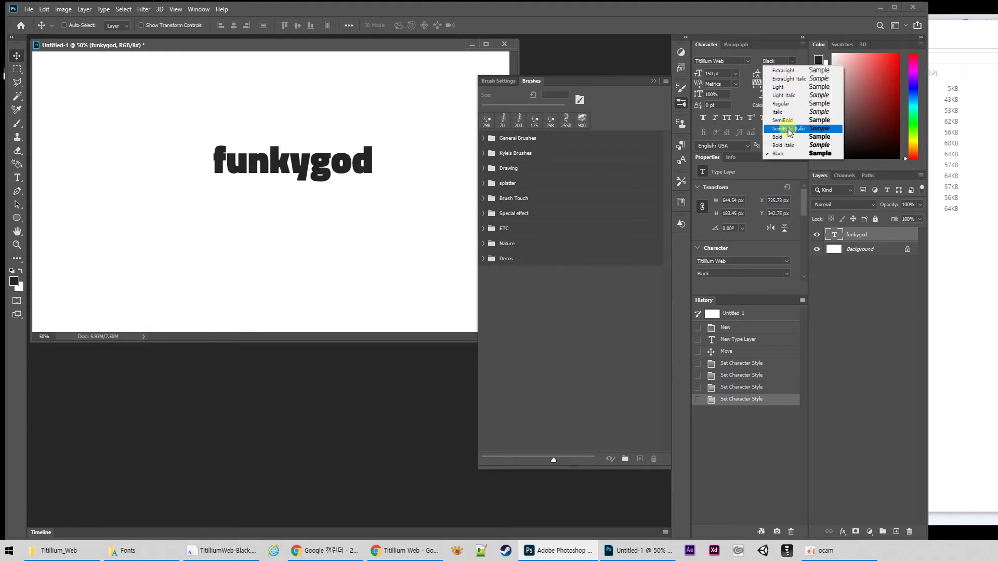
left_click(788, 129)
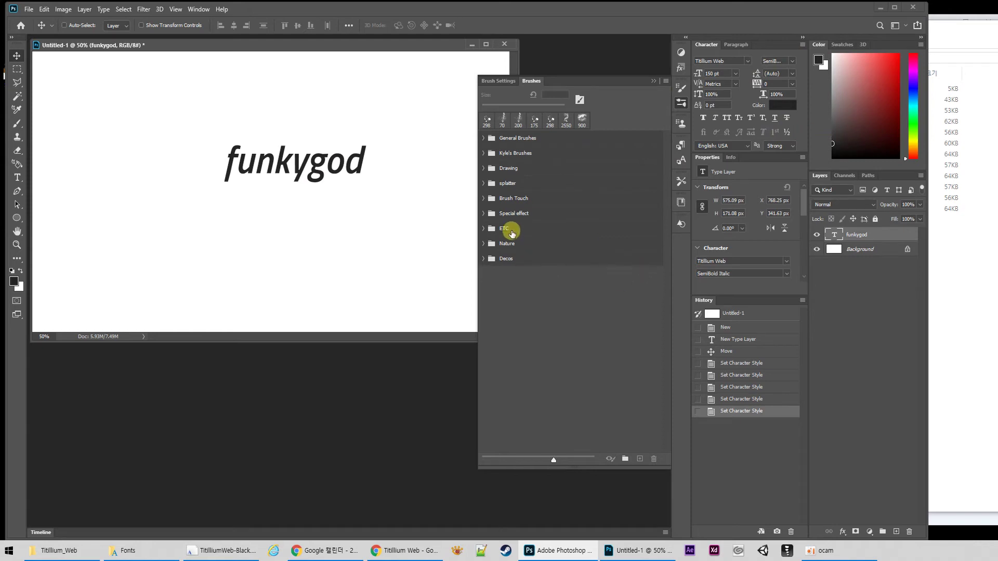
- Preview other fonts, such as Another Typewriter and DotumChe, on the funkygod text without applying one
left_click(748, 61)
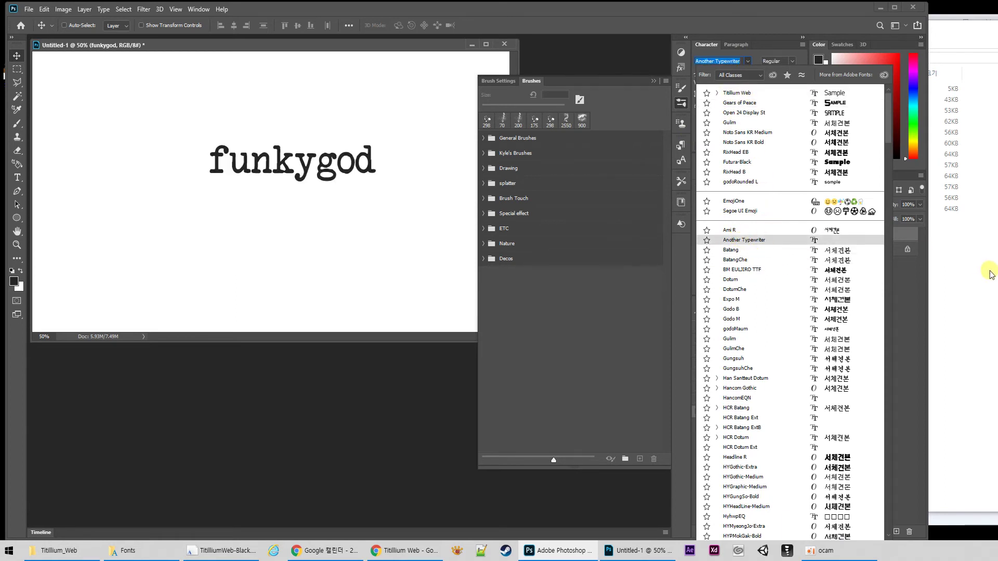
key("Up")
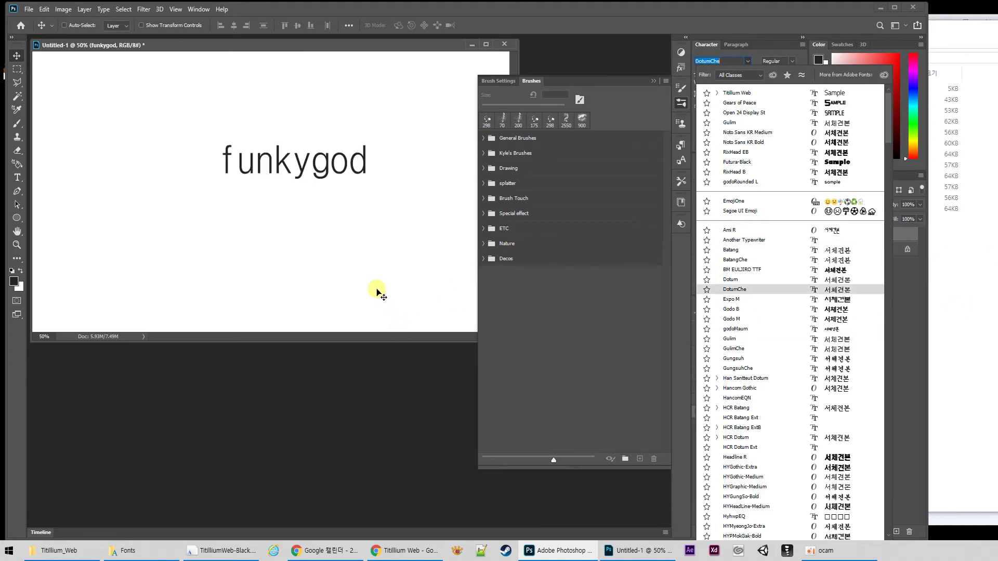
left_click(370, 266)
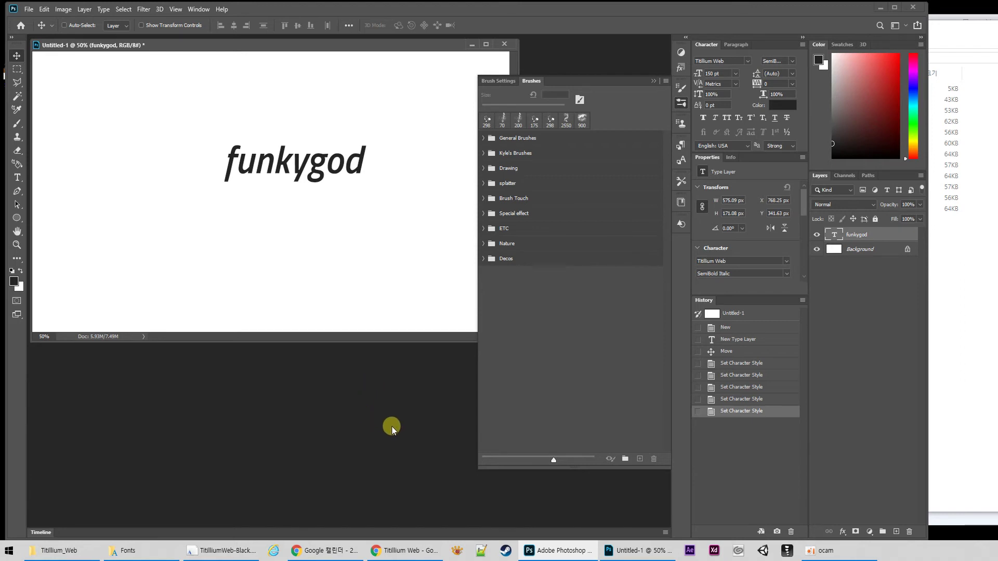
- Switch to Chrome and open the Naver home page in place of the Google search results
left_click(396, 552)
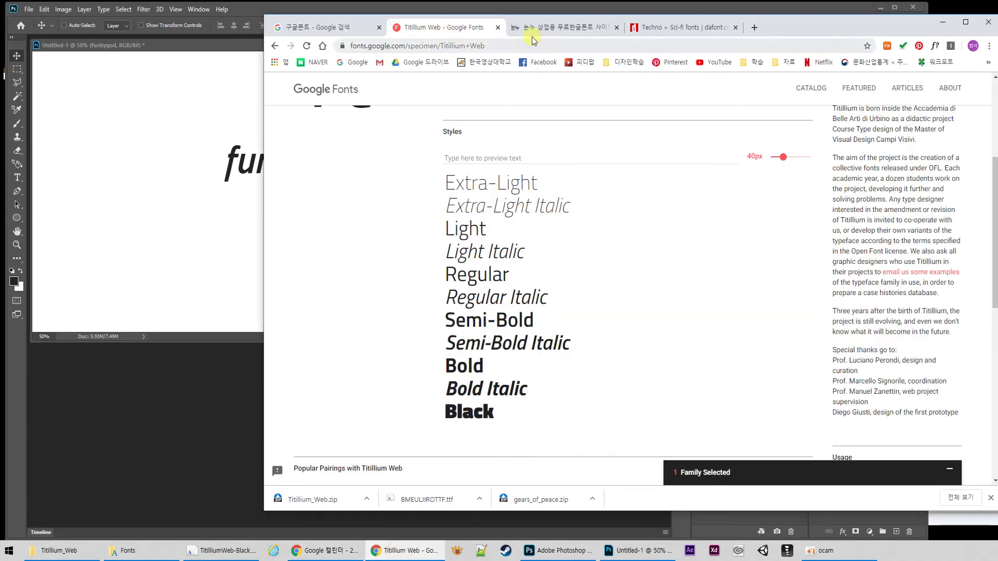
left_click(546, 26)
left_click(294, 27)
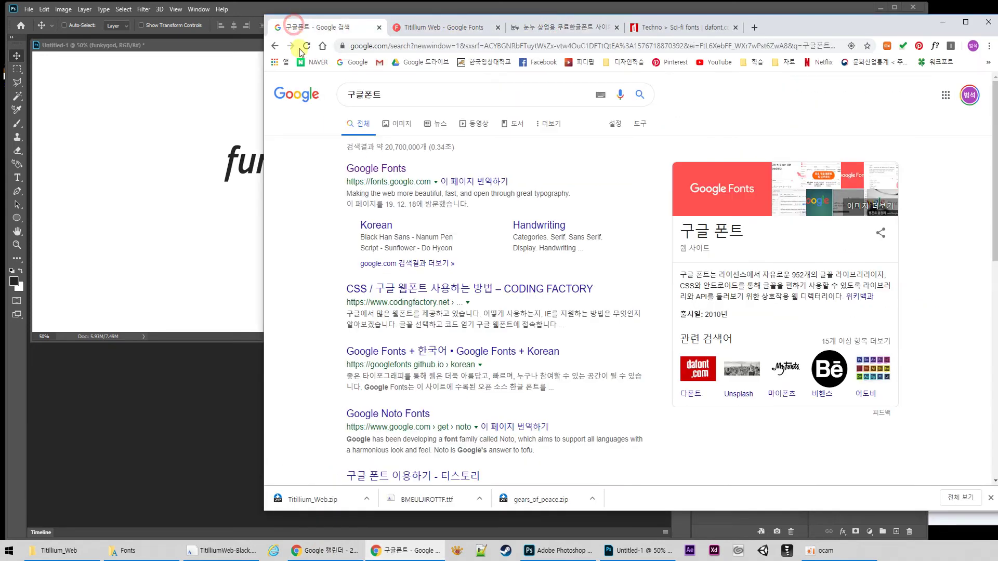
left_click(317, 63)
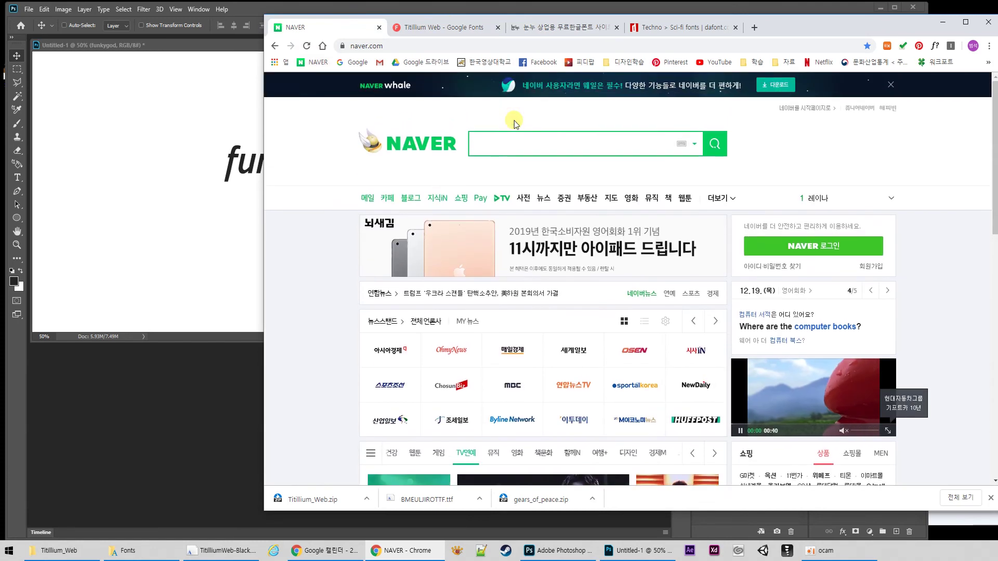
- Search Naver for "한글 무료폰트"
type("핸")
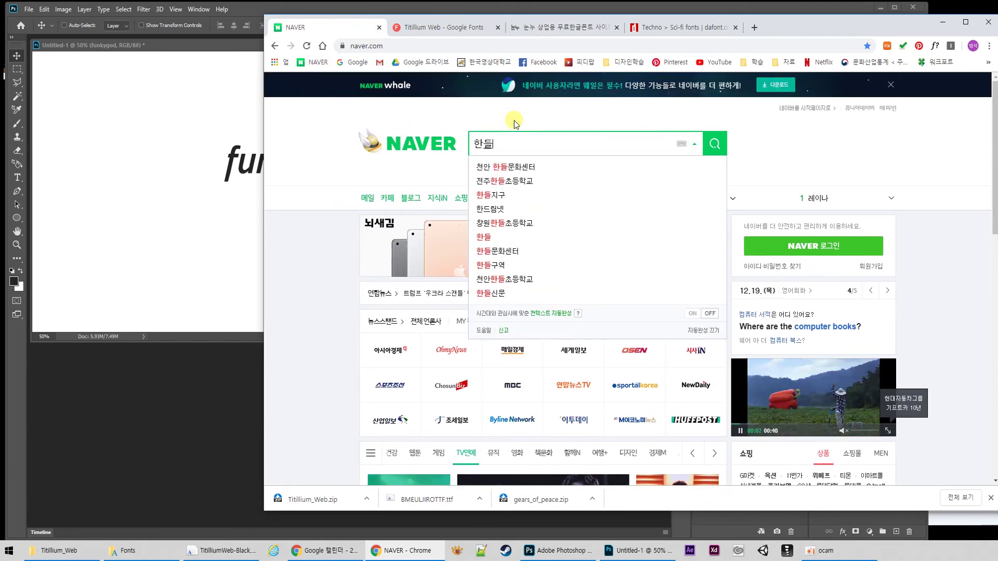
key("BackSpace")
type("한글 폰트 치")
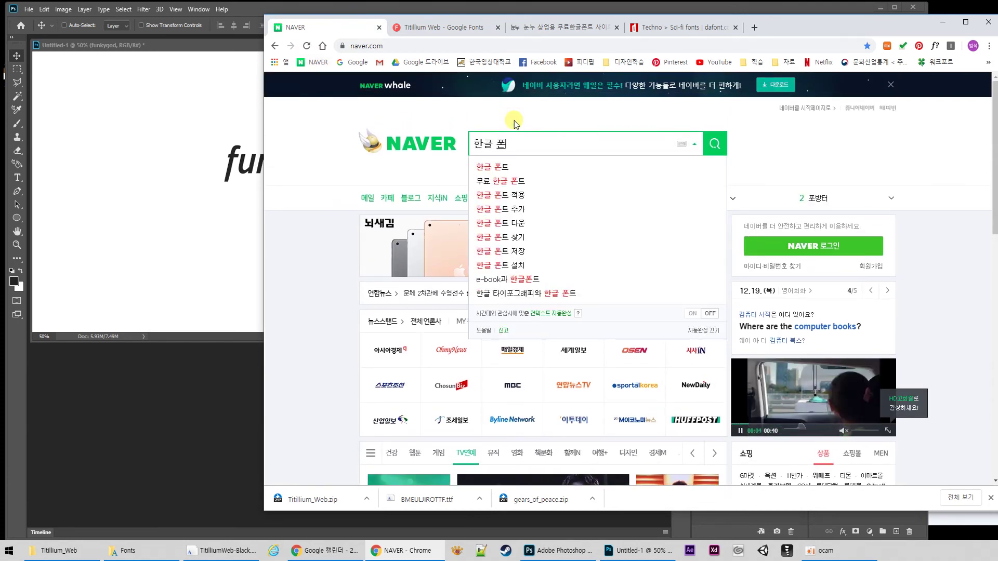
key("BackSpace")
key("BackSpace")
key("BackSpace")
type("무")
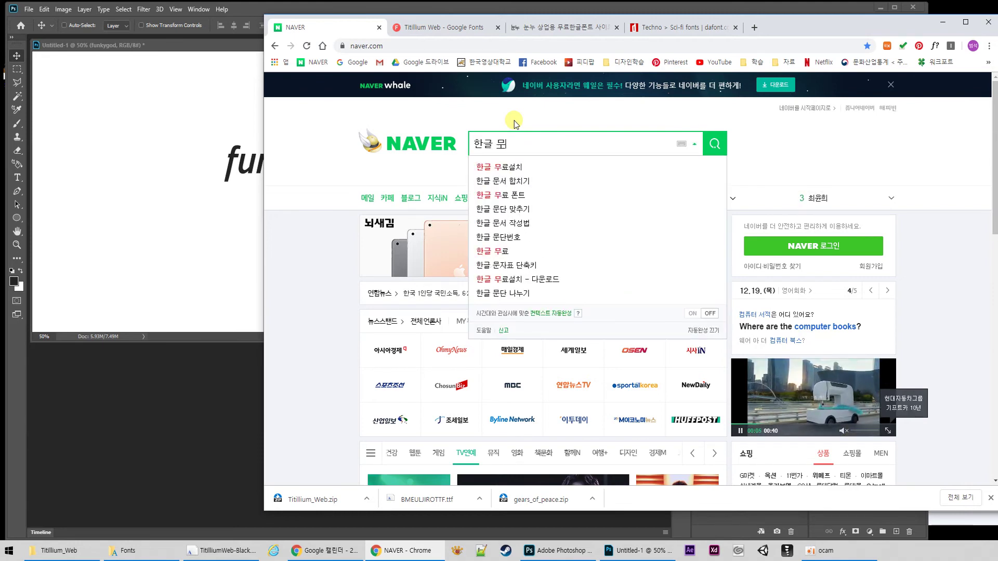
type("료폰트")
key("Return")
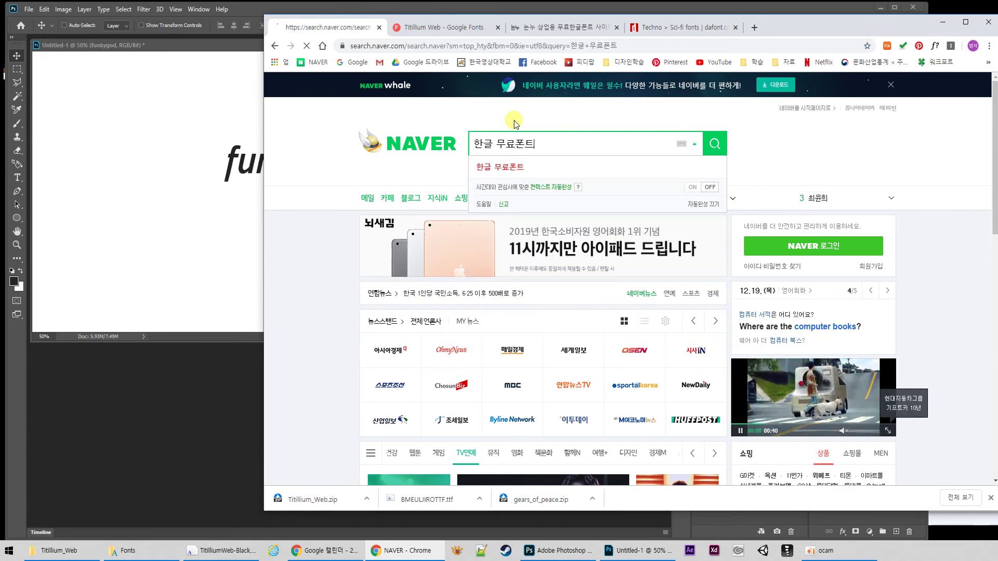
- Look through the Naver results for free Korean fonts, including the font information, blog entries and related search terms
scroll(464, 270, "down", 10)
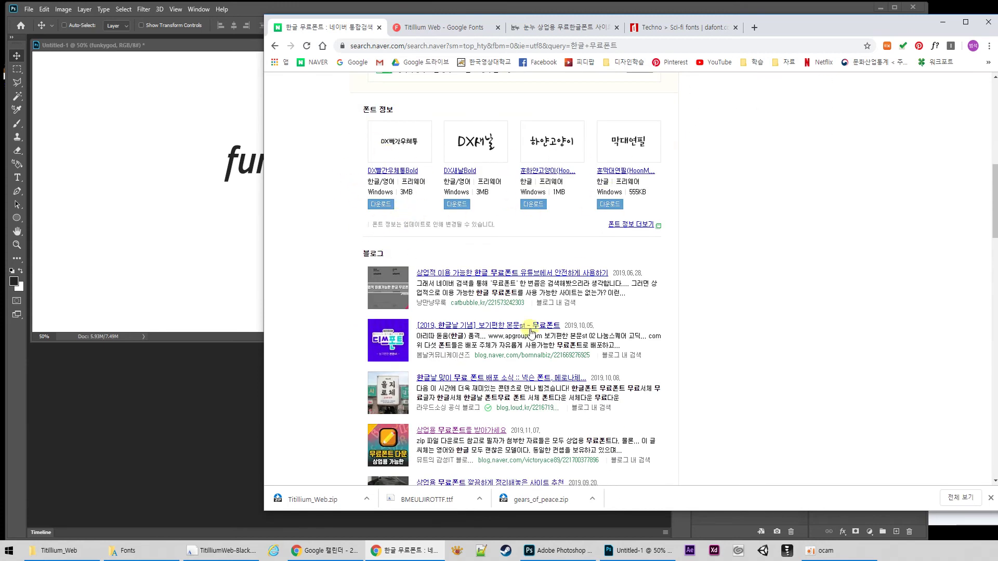
scroll(501, 350, "down", 3)
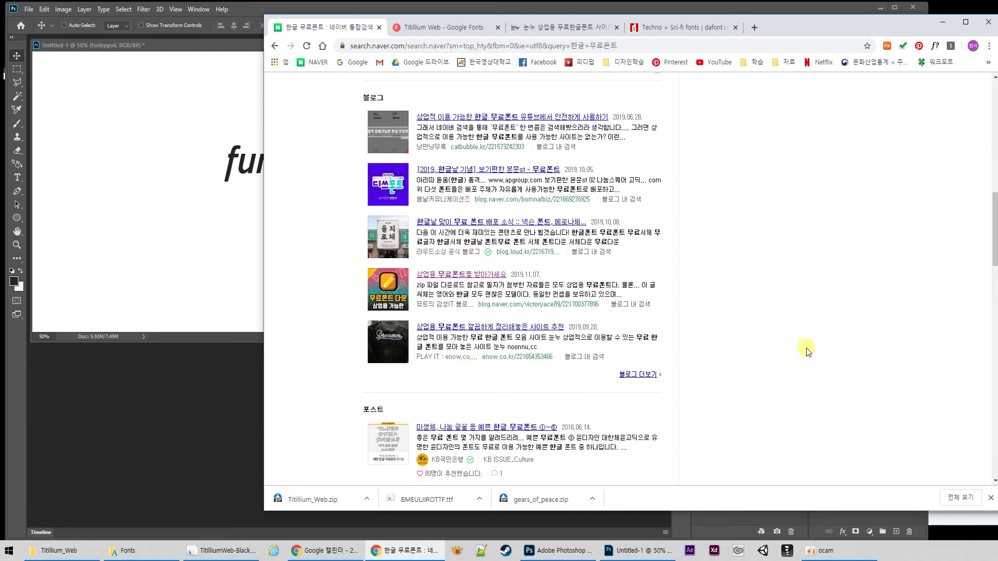
scroll(806, 351, "up", 6)
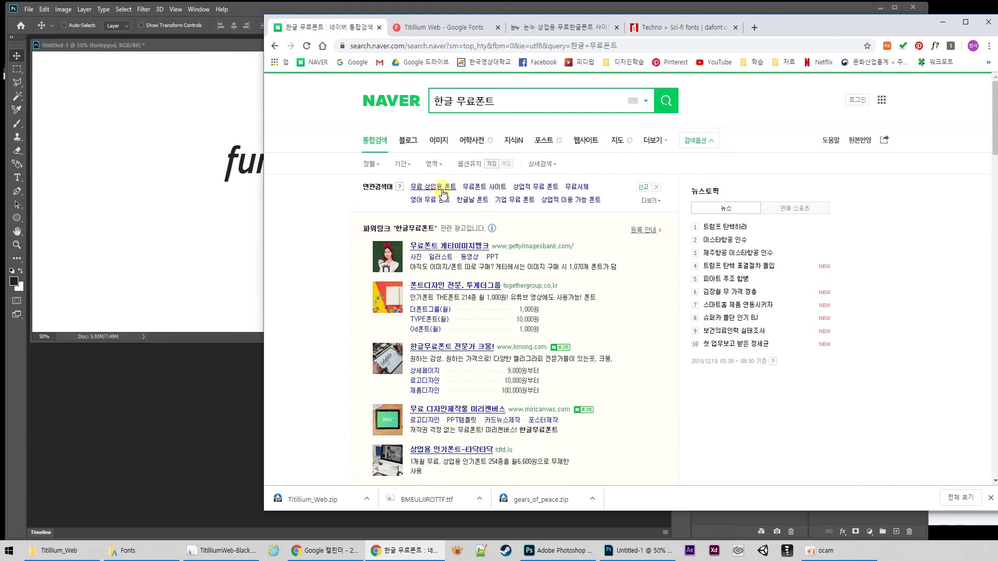
left_click(513, 99)
scroll(441, 338, "down", 3)
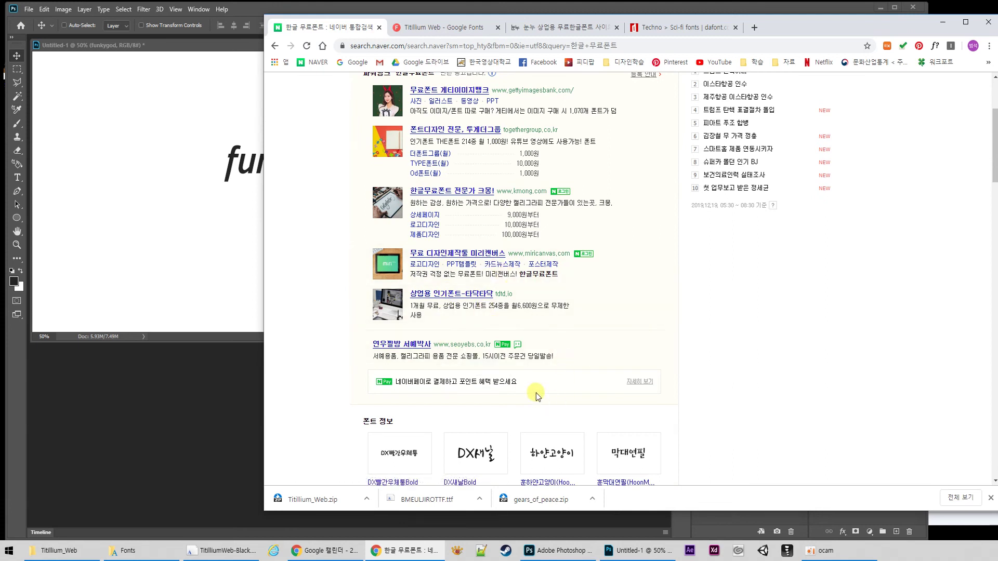
scroll(572, 382, "down", 2)
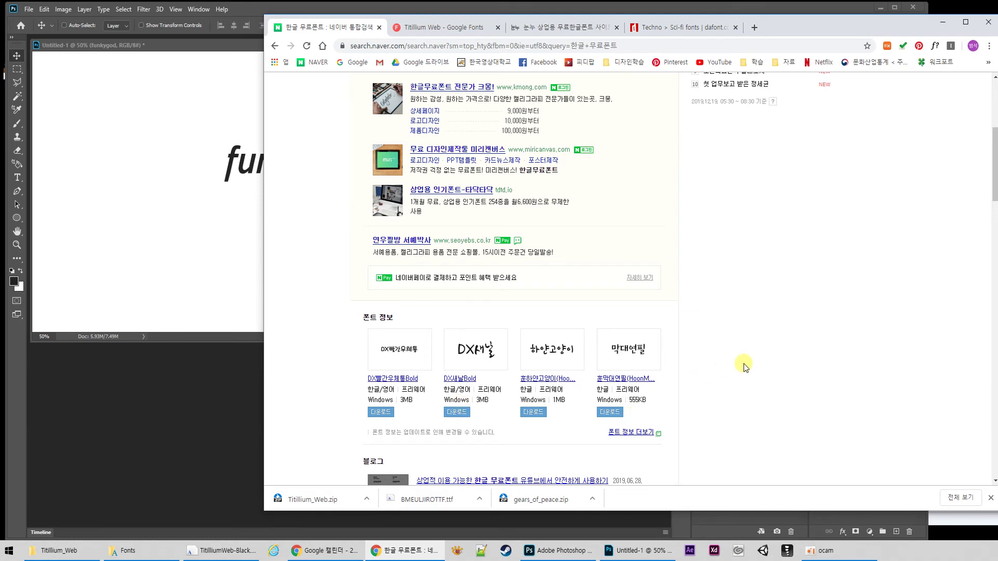
left_click(740, 328)
scroll(727, 325, "up", 5)
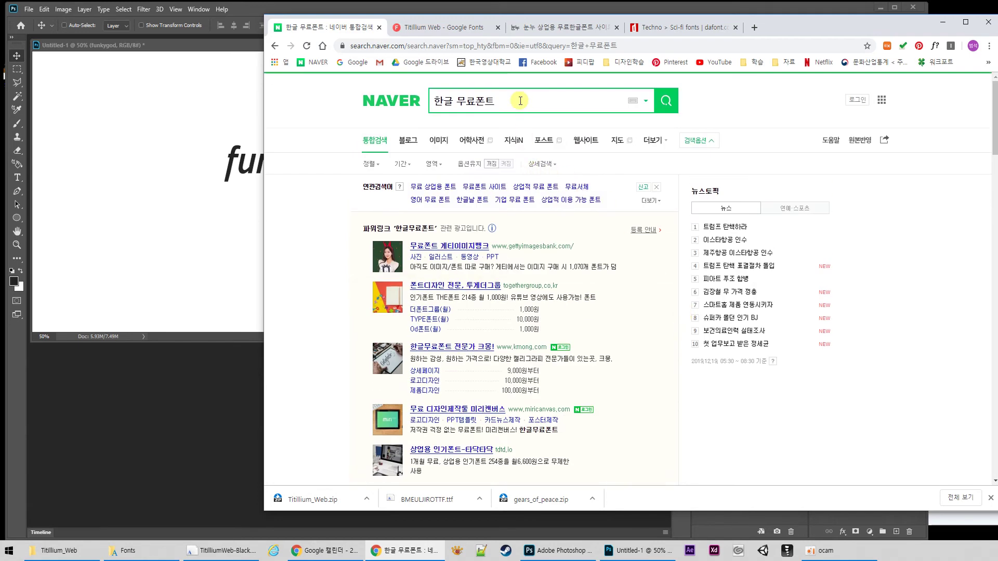
- Search Naver for "나눔서체" and open the hangeul.naver.com font site, pausing the video on its page
left_click(519, 100)
type("나눔서체")
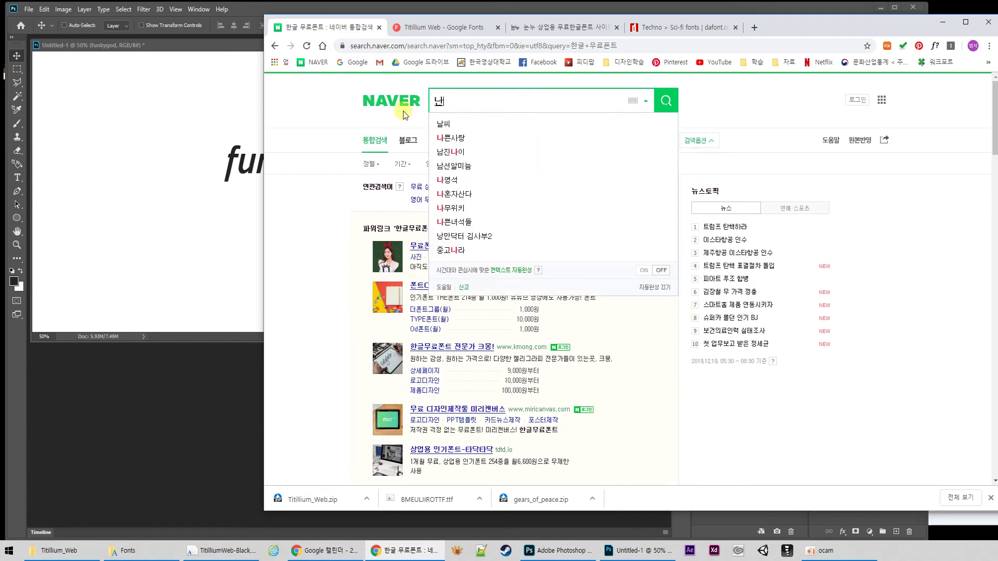
key("Return")
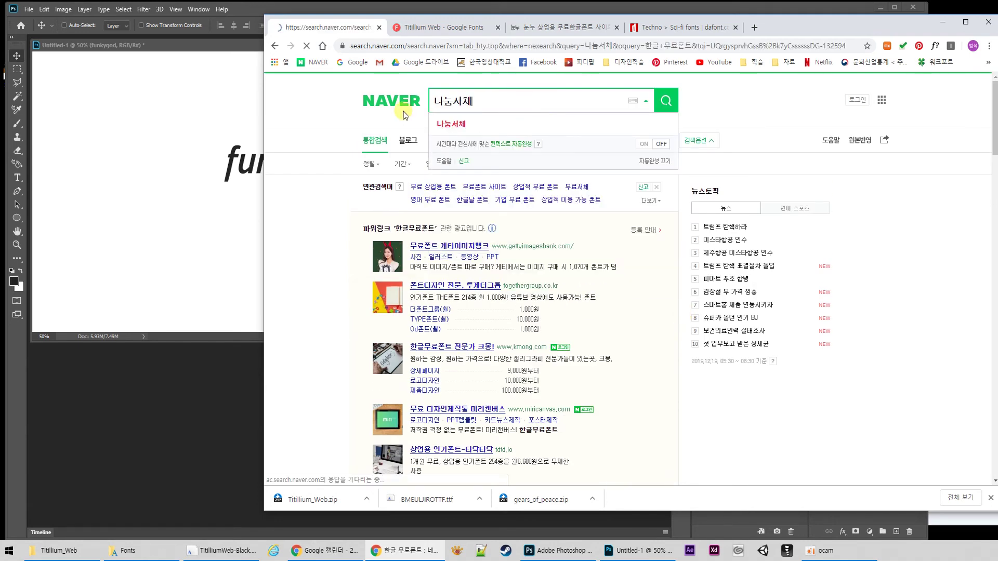
left_click(425, 247)
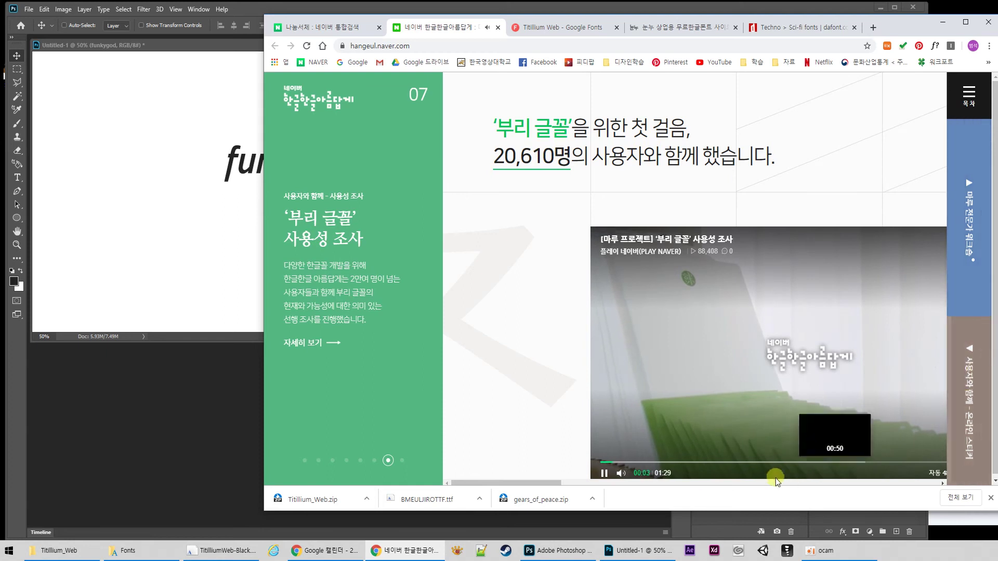
left_click(604, 473)
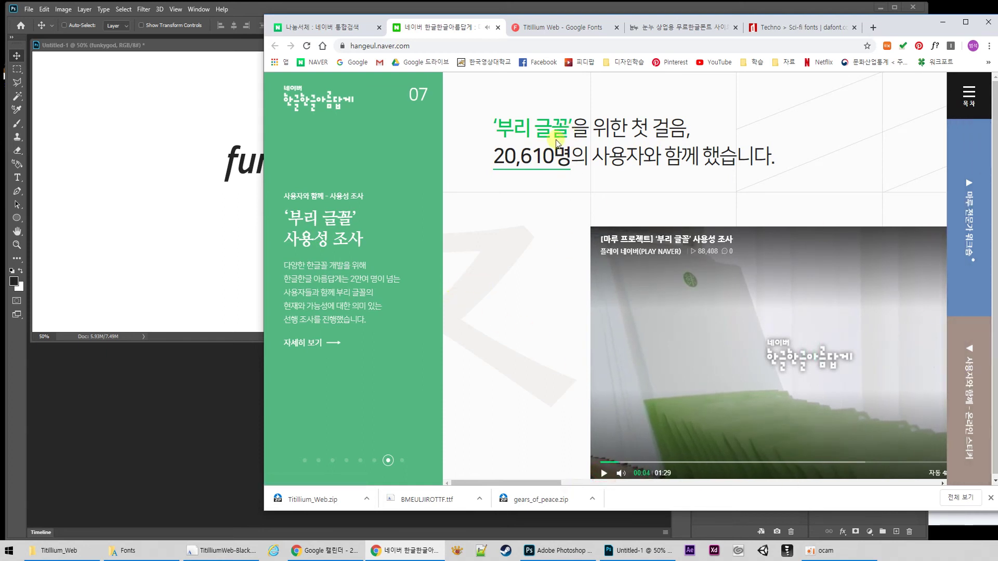
- Open the 나눔글꼴 section of the hangeul.naver.com site and download the Windows installer for the 나눔글꼴 모음 collection
scroll(638, 191, "down", 5)
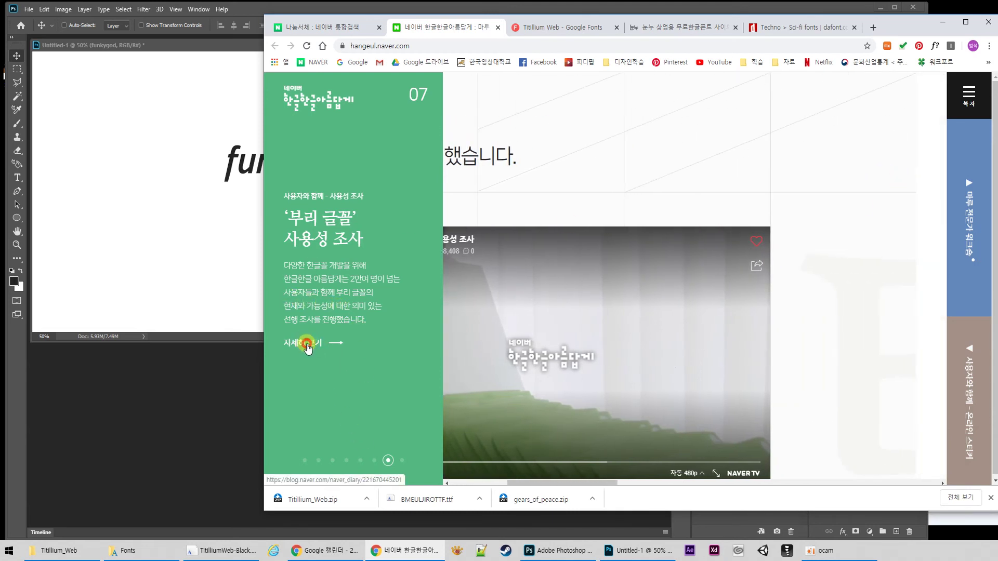
scroll(869, 416, "down", 3)
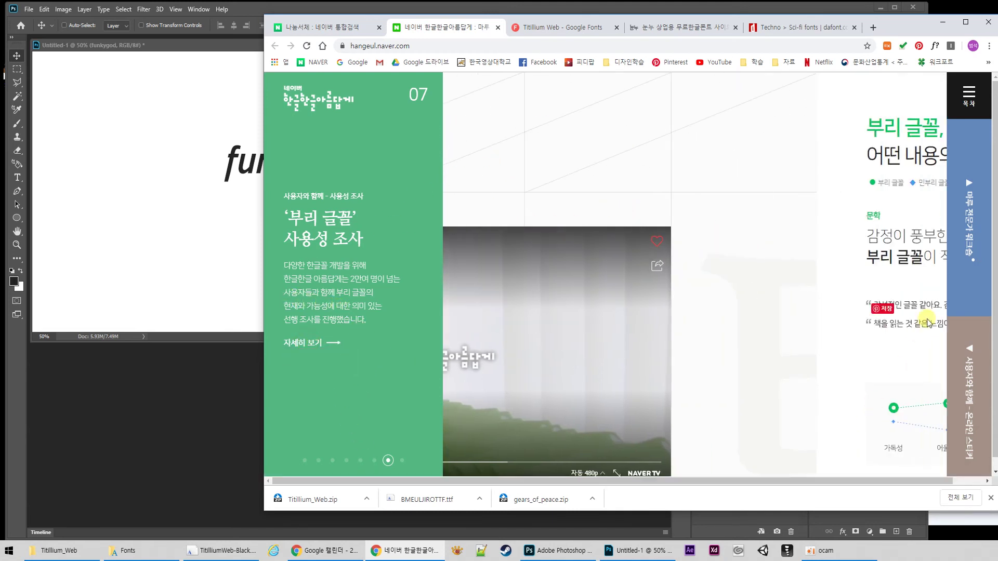
scroll(928, 322, "down", 4)
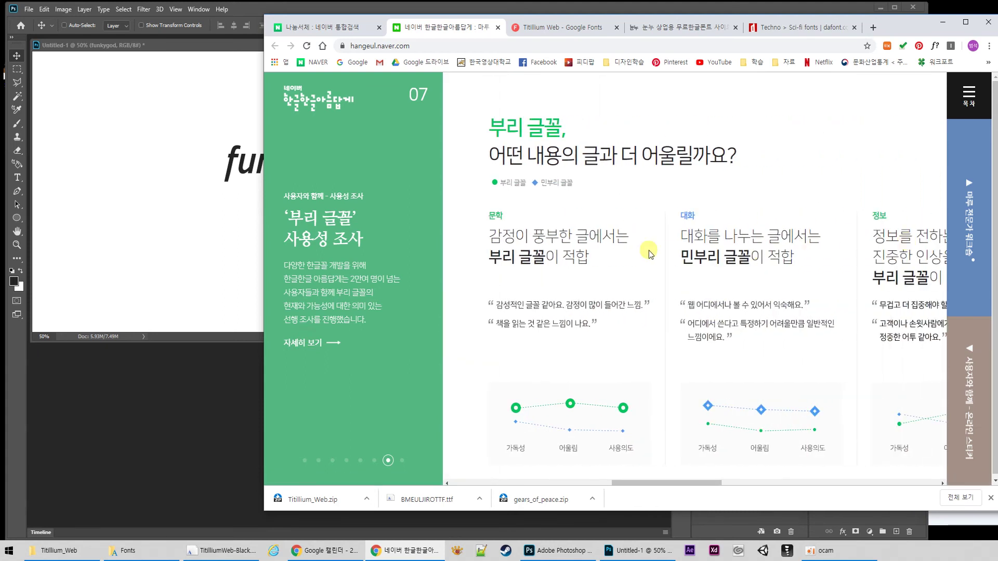
left_click(970, 93)
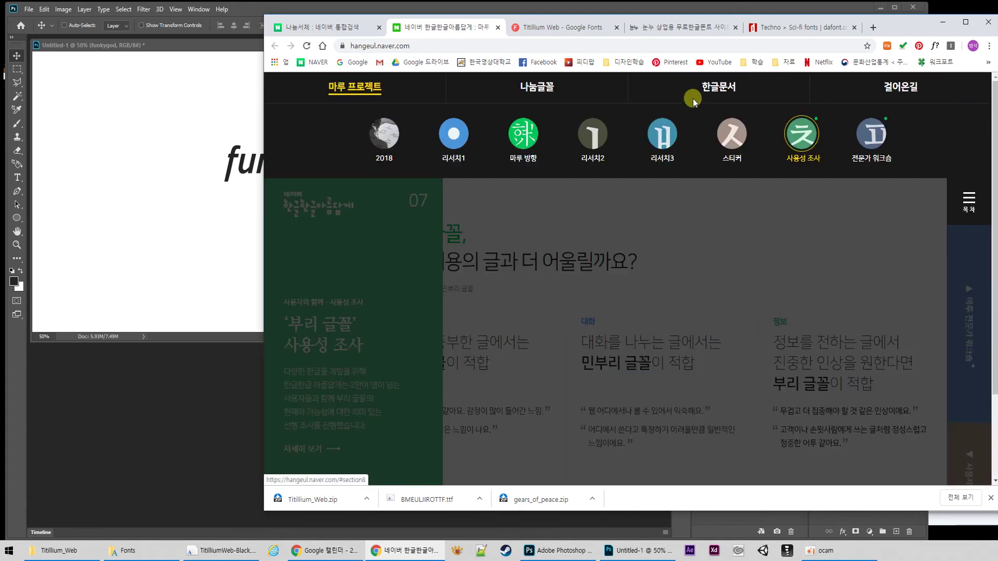
left_click(527, 93)
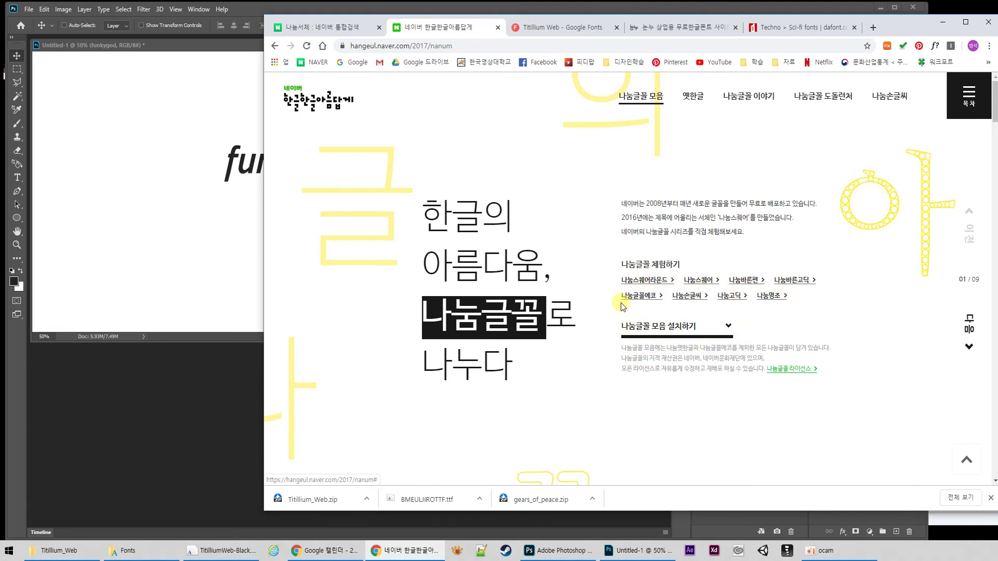
left_click(728, 327)
left_click(728, 347)
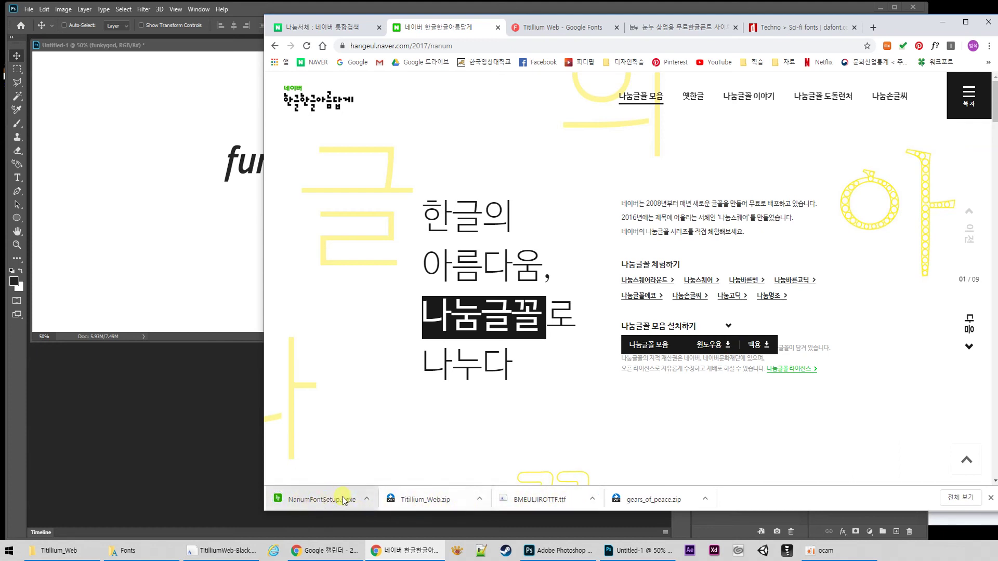
- Show the downloaded installer in its folder and delete the duplicate NanumFontSetup_TTF_ALL_totalsearch (1).exe
left_click(367, 499)
left_click(397, 464)
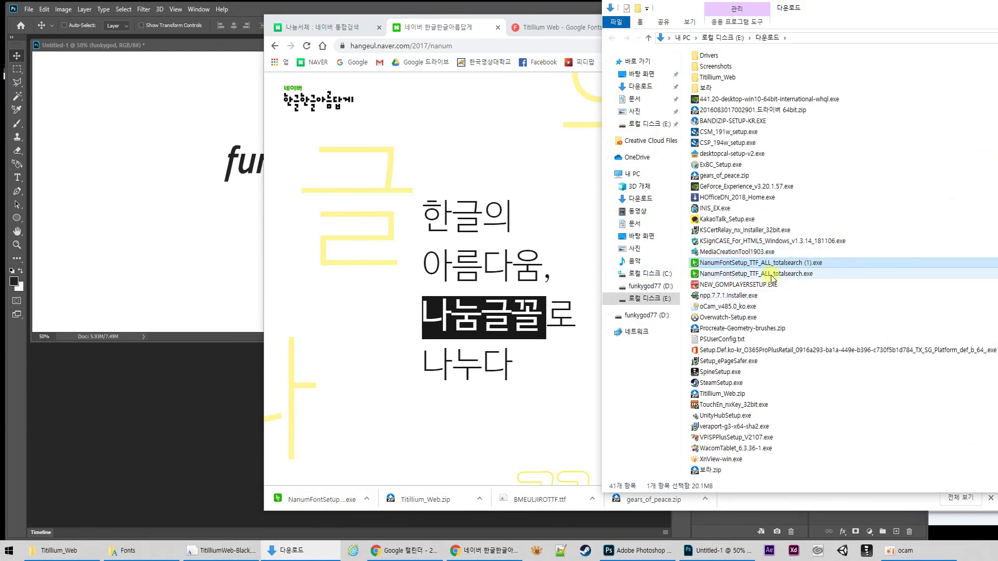
double_click(767, 262)
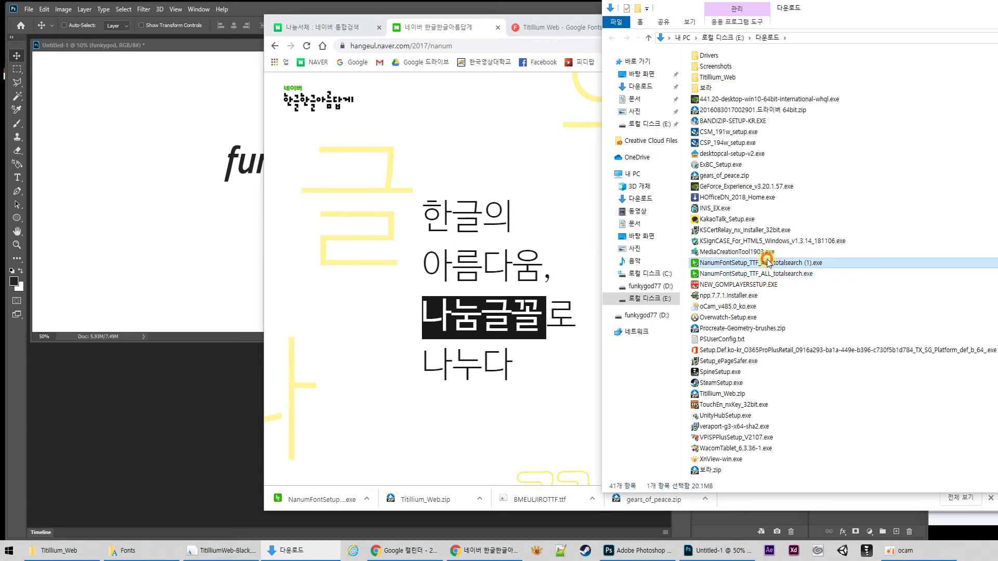
key("Delete")
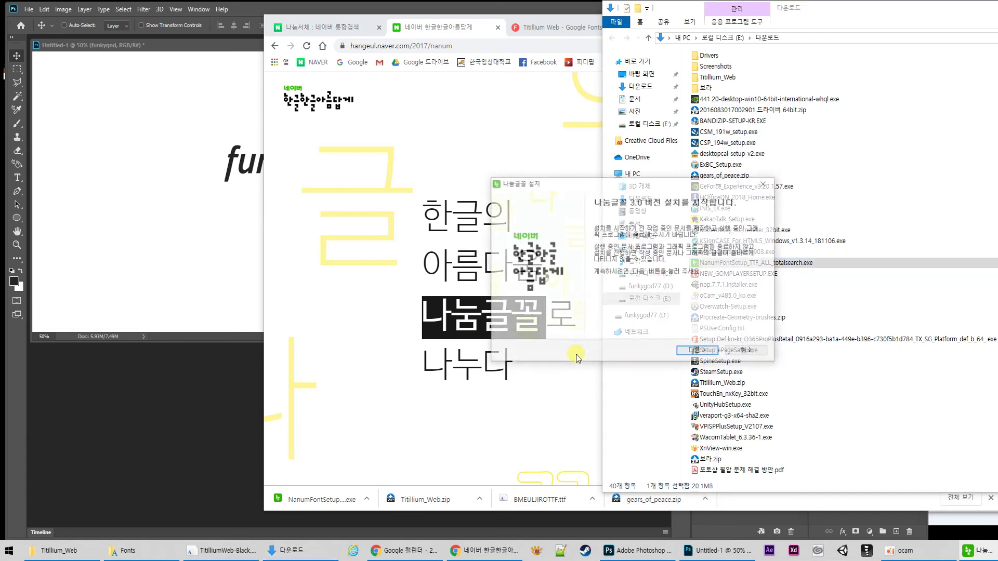
- Run the 나눔글꼴 installer up to its install confirmation, cancel the installation and close the 다운로드 folder
left_click(699, 352)
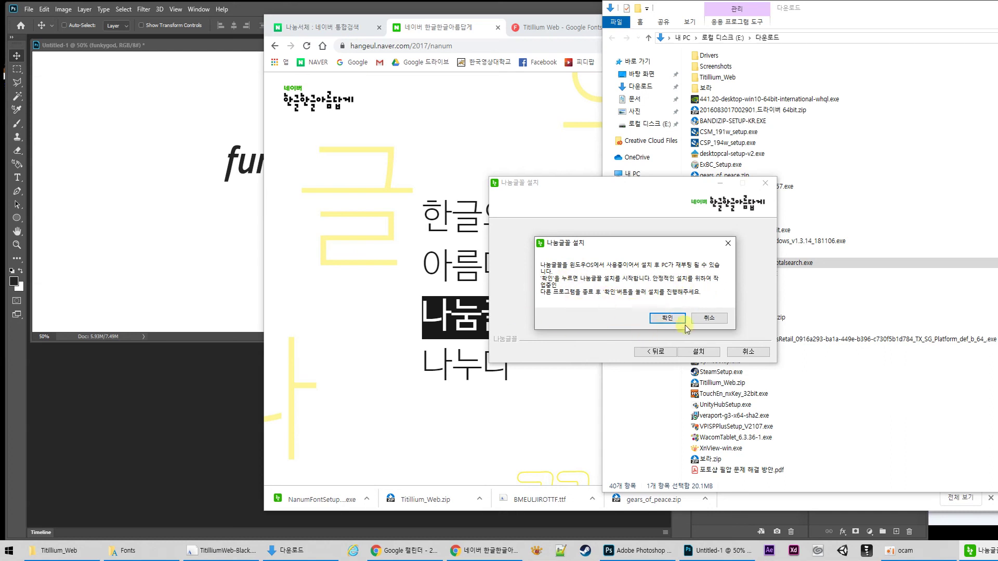
left_click(709, 318)
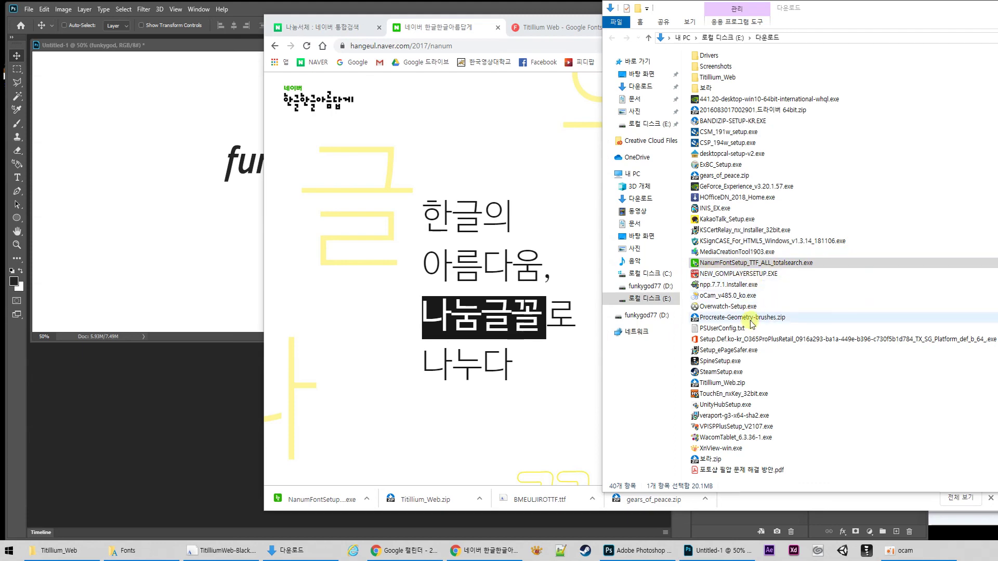
key("alt+F4")
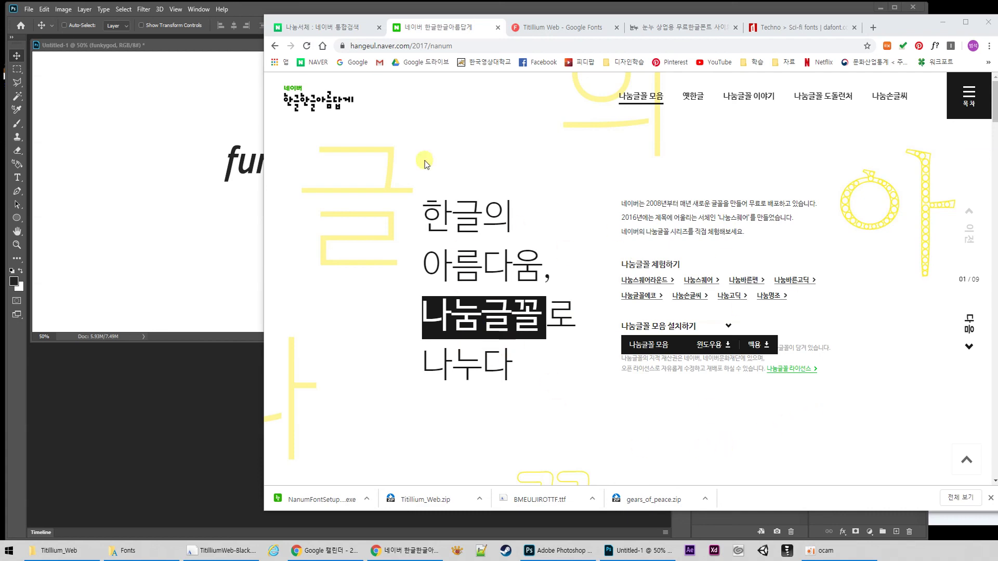
- Close the hangeul.naver.com page and revisit the open Google Fonts, 눈누 and DaFont Sci-fi pages
left_click(498, 29)
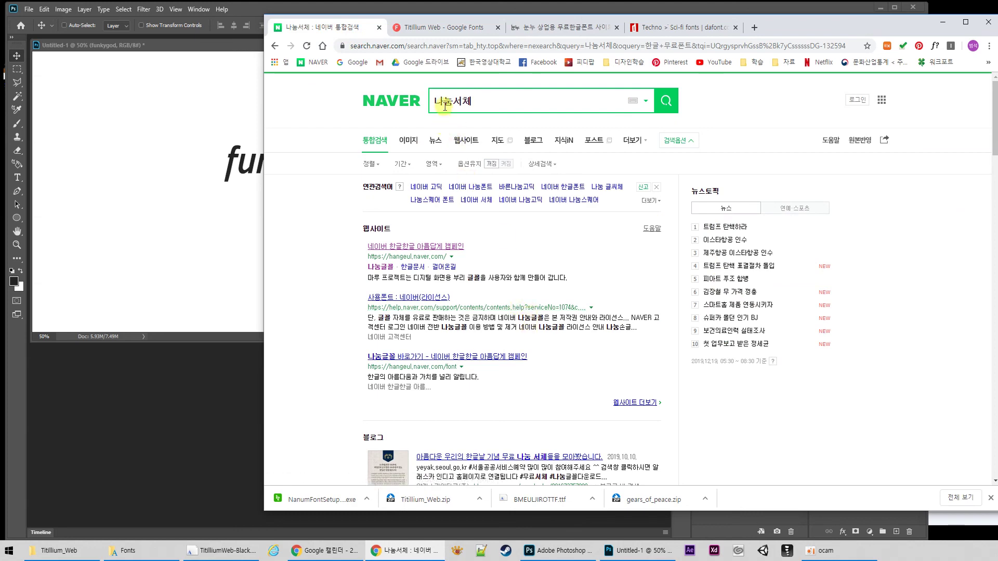
left_click(456, 30)
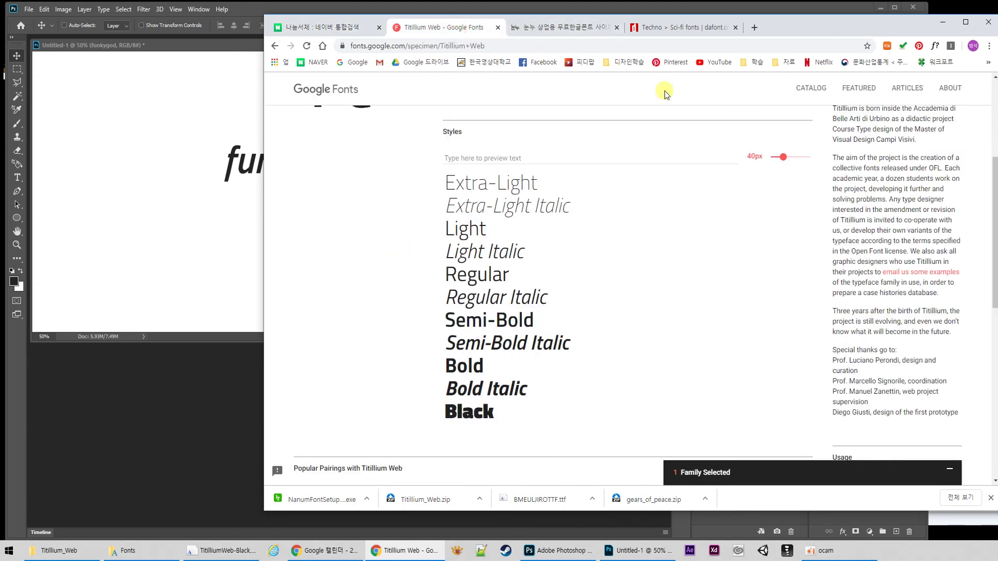
left_click(578, 27)
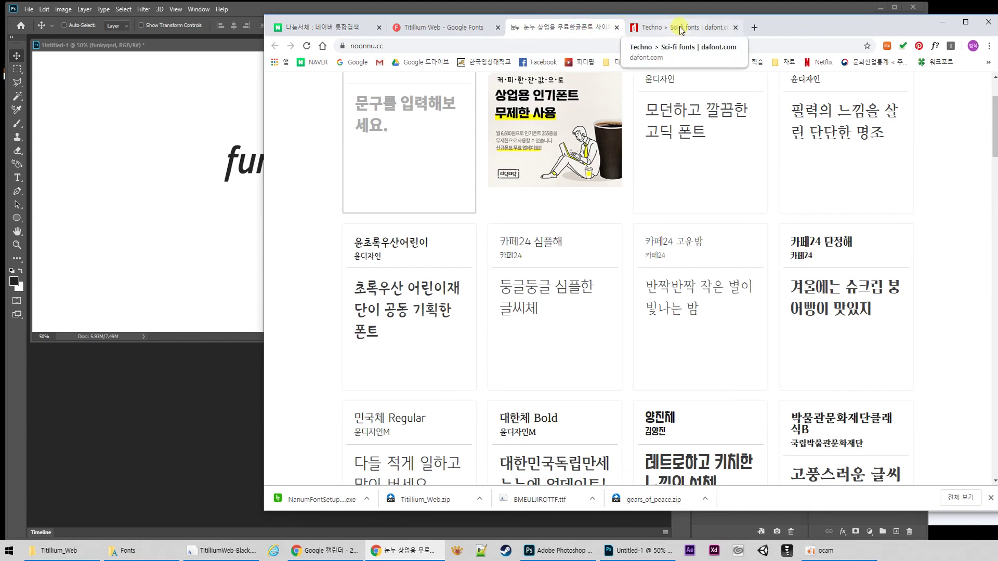
left_click(680, 30)
scroll(644, 291, "up", 9)
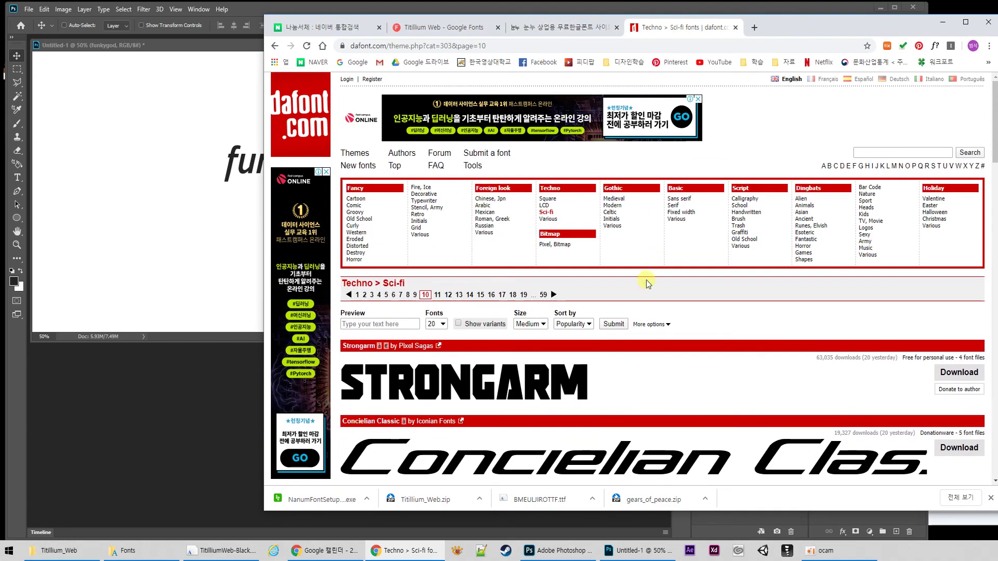
- Review the Windows Fonts folder and the Fonts backup folder on drive D:, close both folder windows and reposition the browser window
left_click(125, 550)
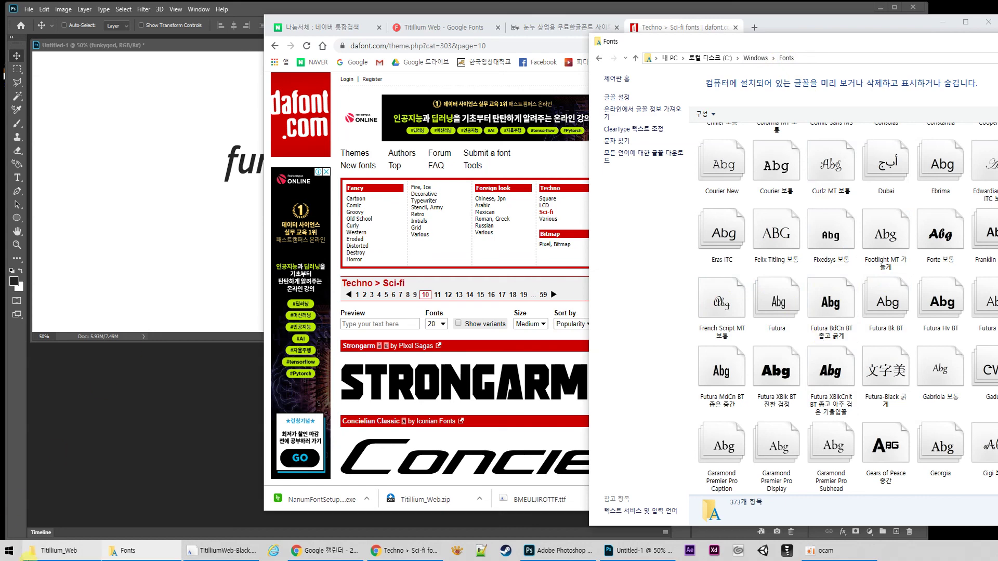
left_click(56, 552)
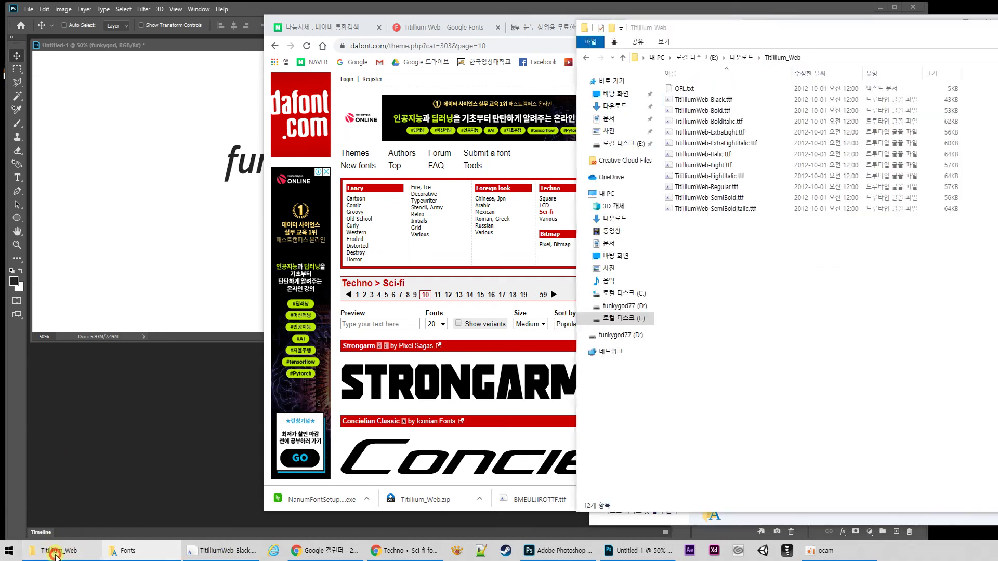
left_click(624, 311)
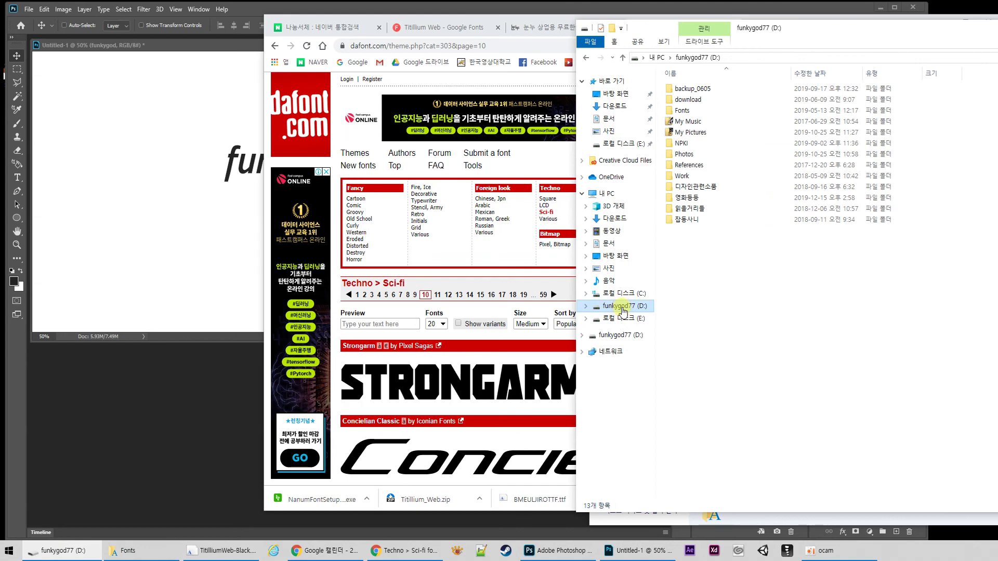
left_click(683, 111)
double_click(684, 116)
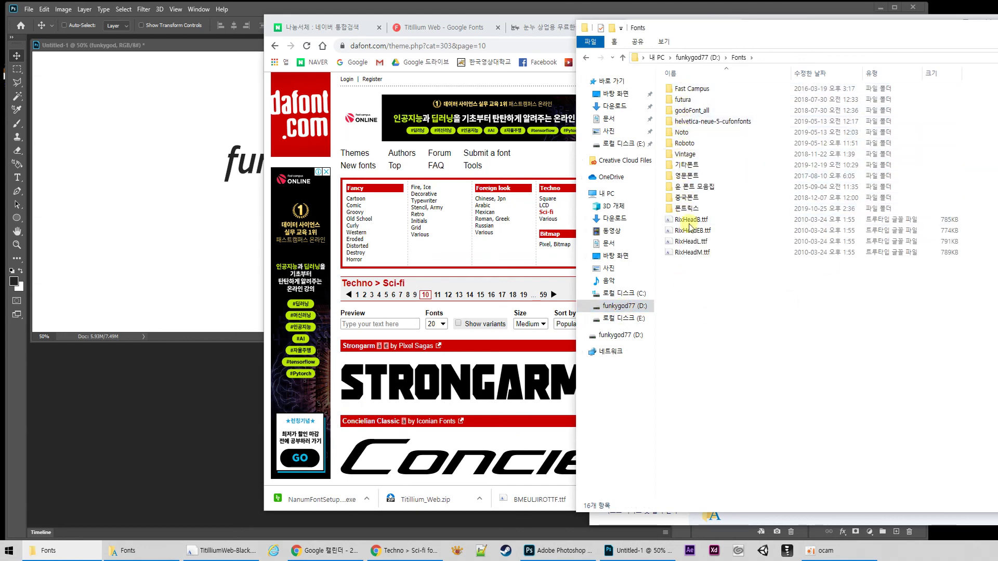
left_click(684, 57)
left_click(665, 58)
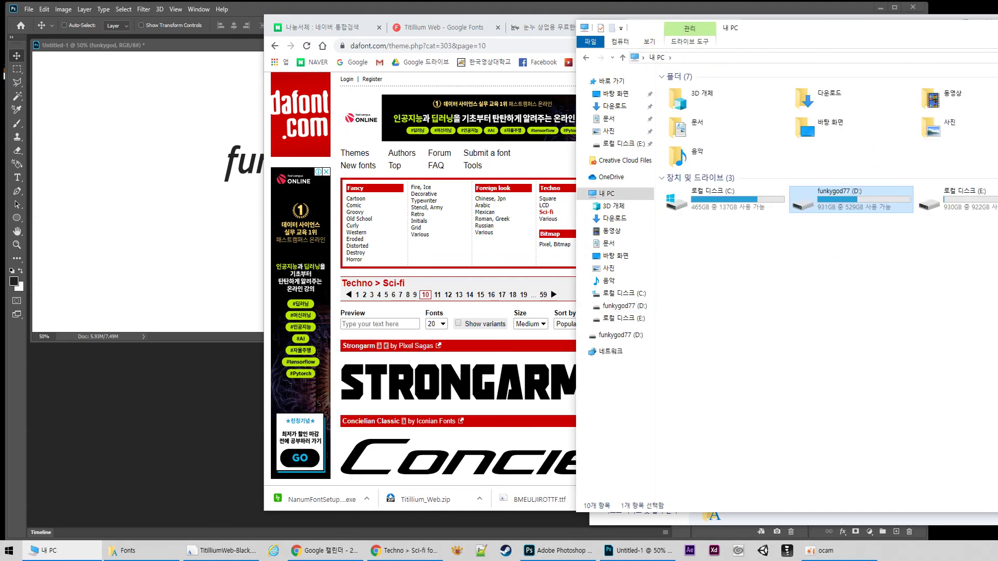
key("alt+F4")
key("alt+F4")
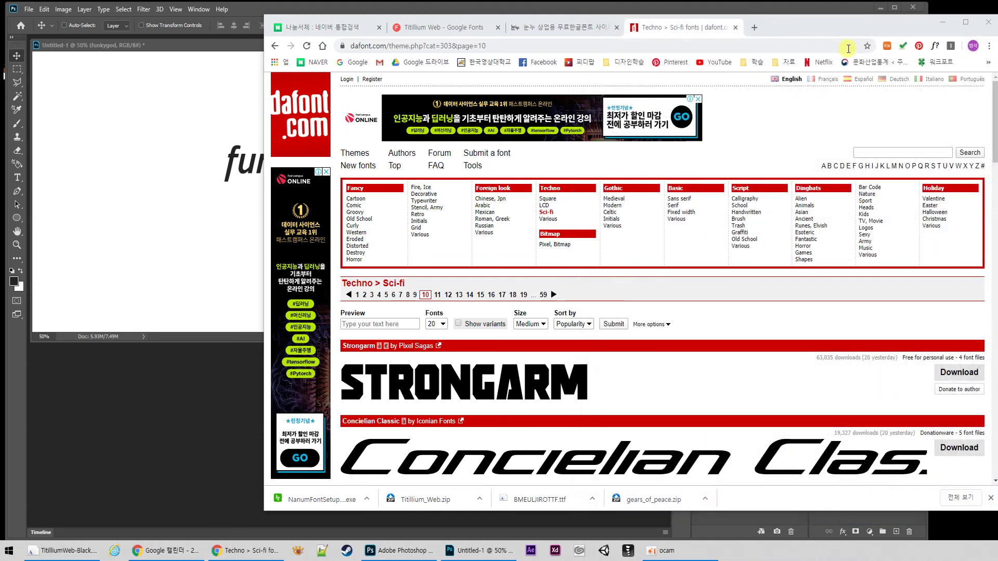
left_click_drag(885, 27, 725, 35)
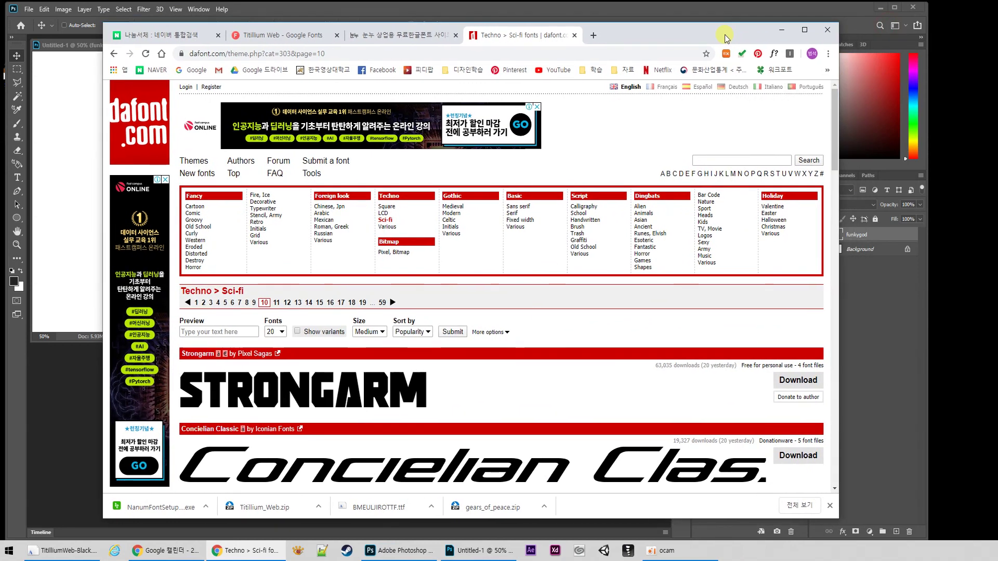